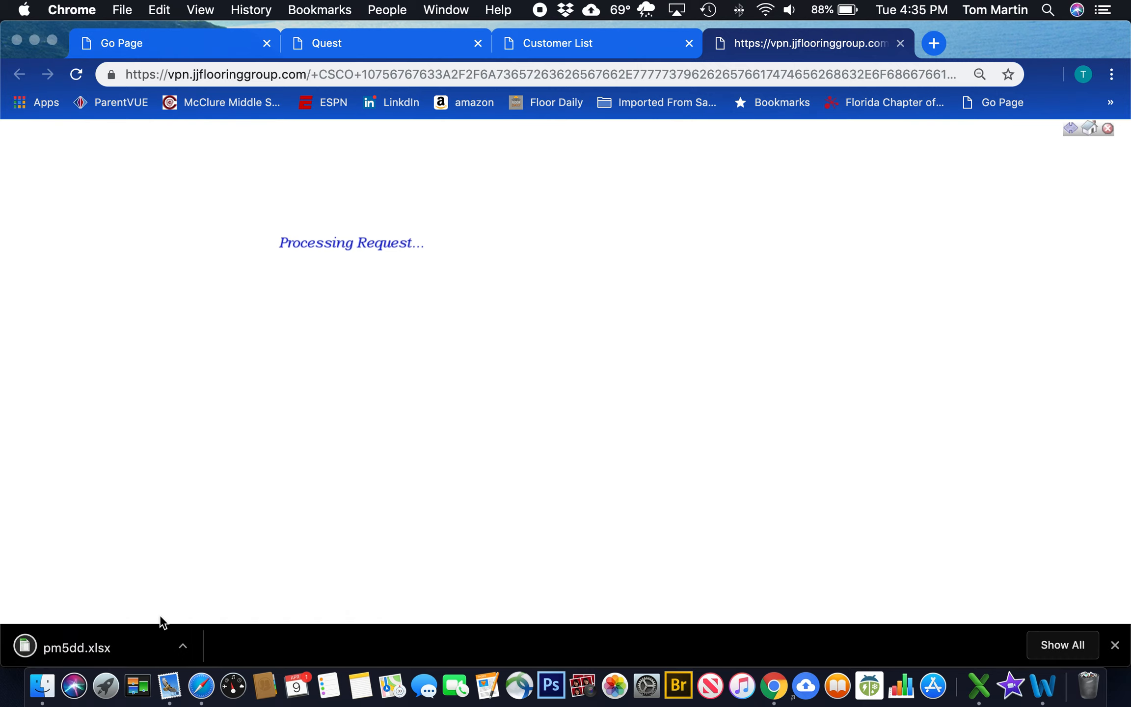
Open pm5dd.xlsx from the downloads bar and enlarge its Excel window to show the Customer List
left_click(84, 647)
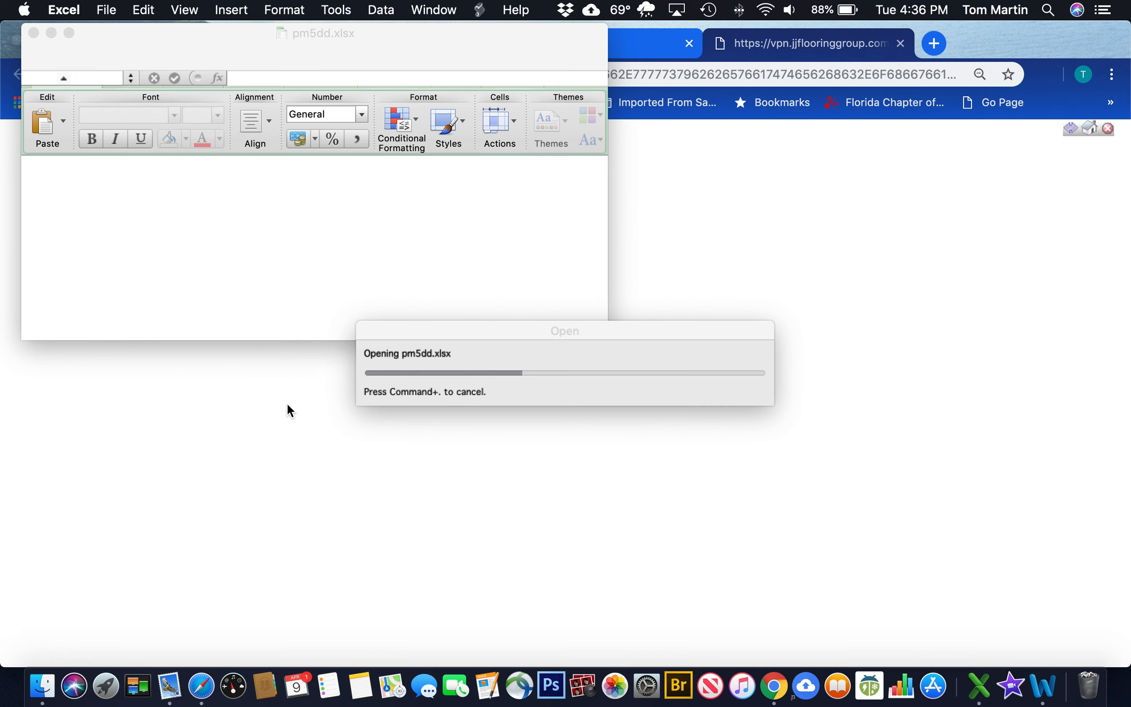
left_click_drag(603, 337, 1124, 657)
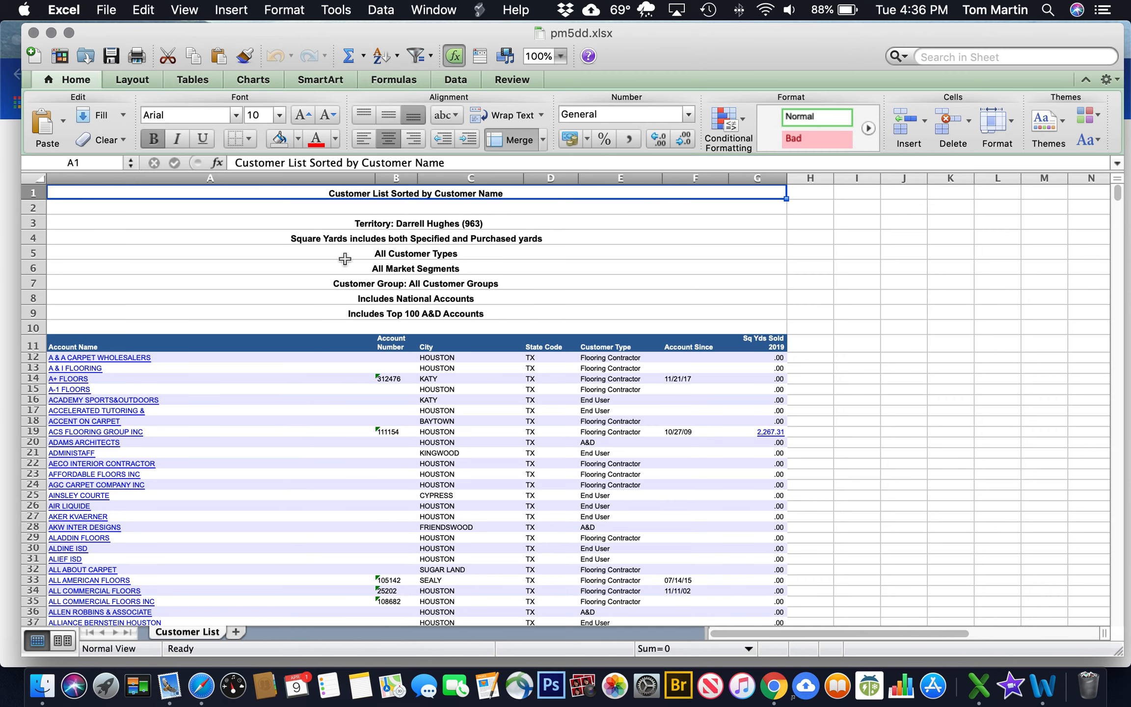
scroll(345, 259, "right", 3)
scroll(191, 270, "left", 3)
left_click(39, 197)
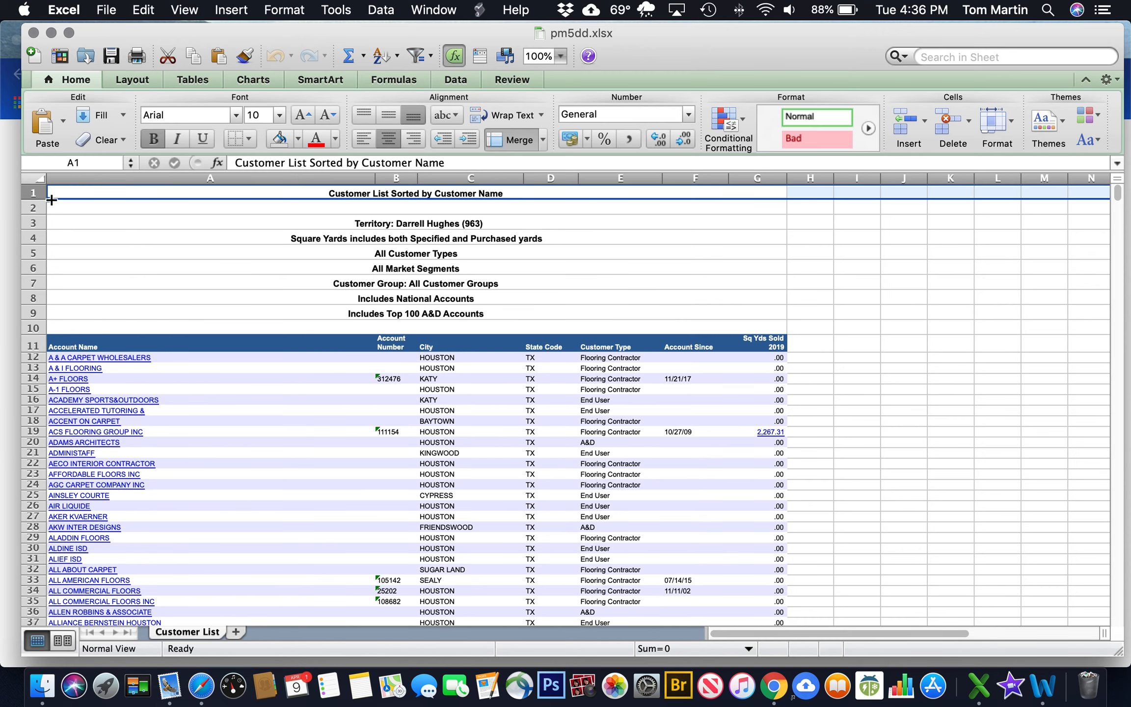
Delete the ten title rows and the Account Since and Sq Yds Sold 2019 columns
left_click(29, 328, "shift")
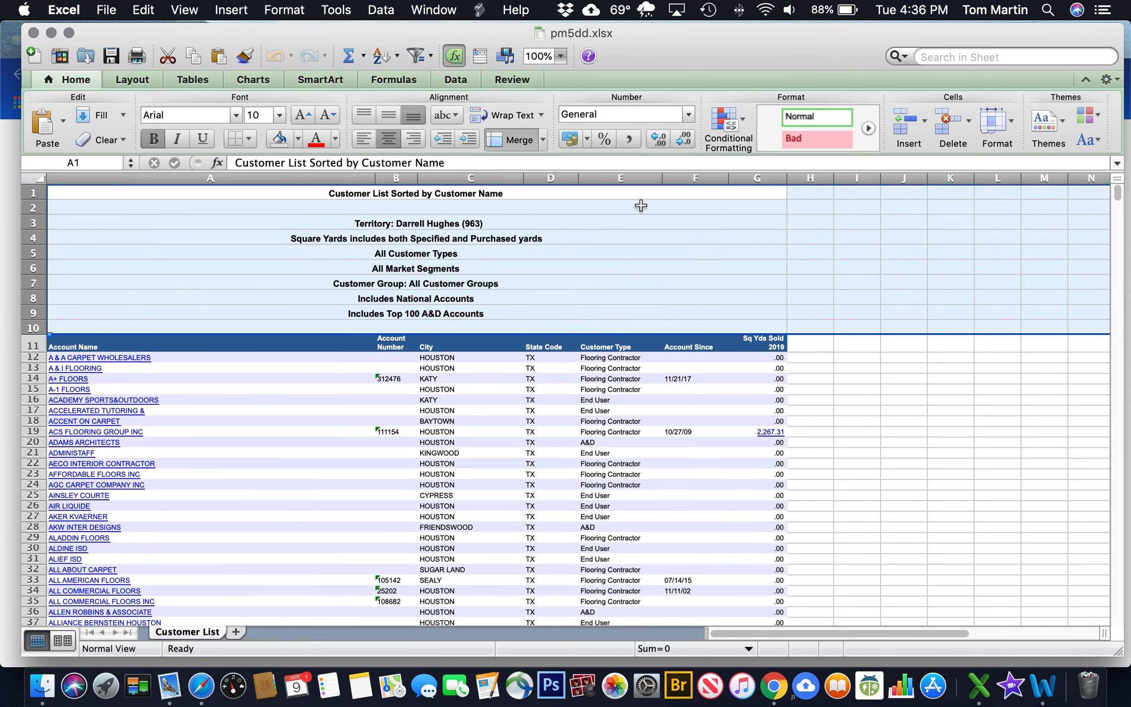
left_click(953, 126)
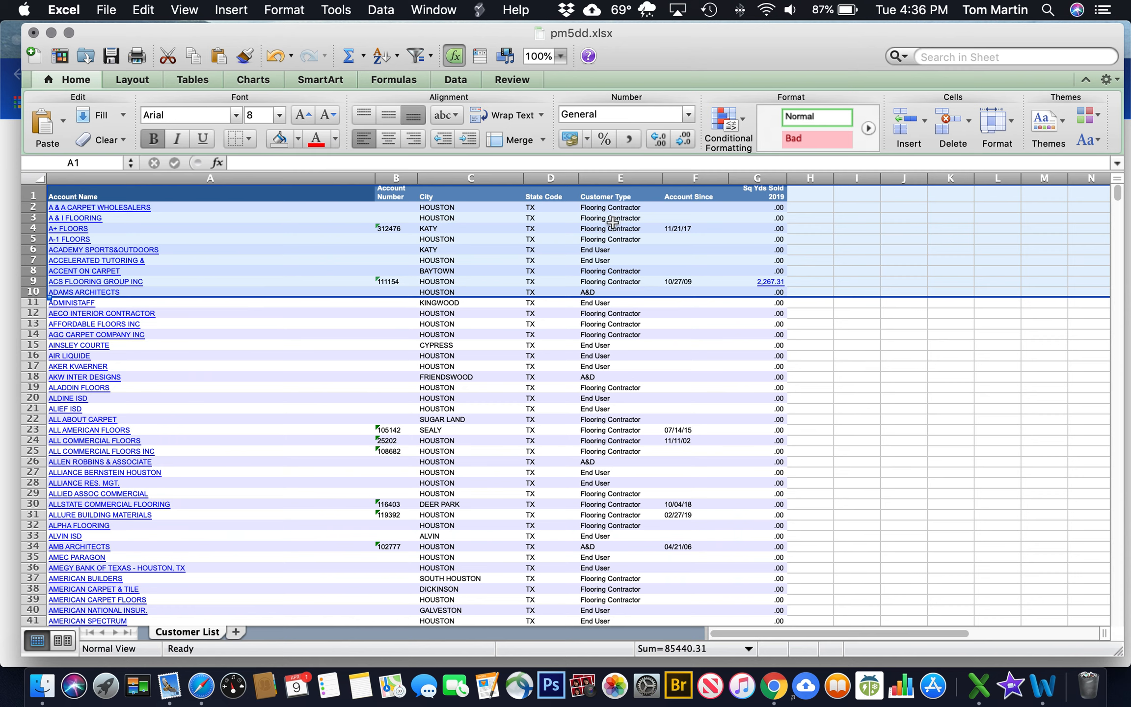
left_click(695, 178)
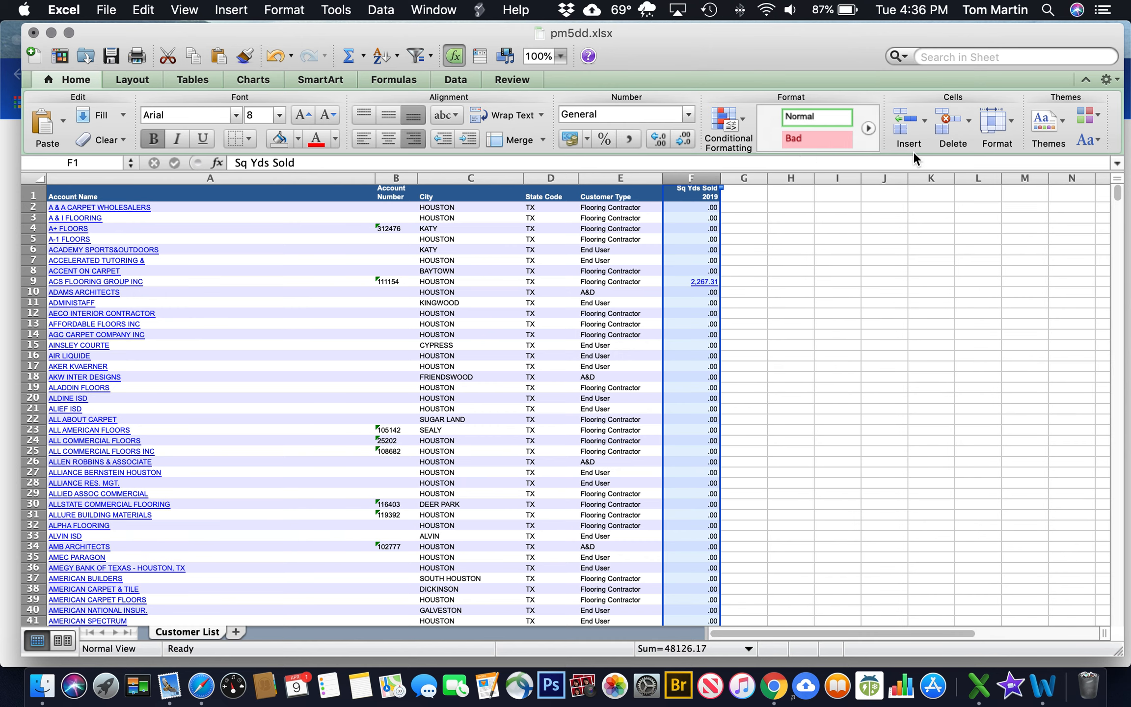
left_click(946, 125)
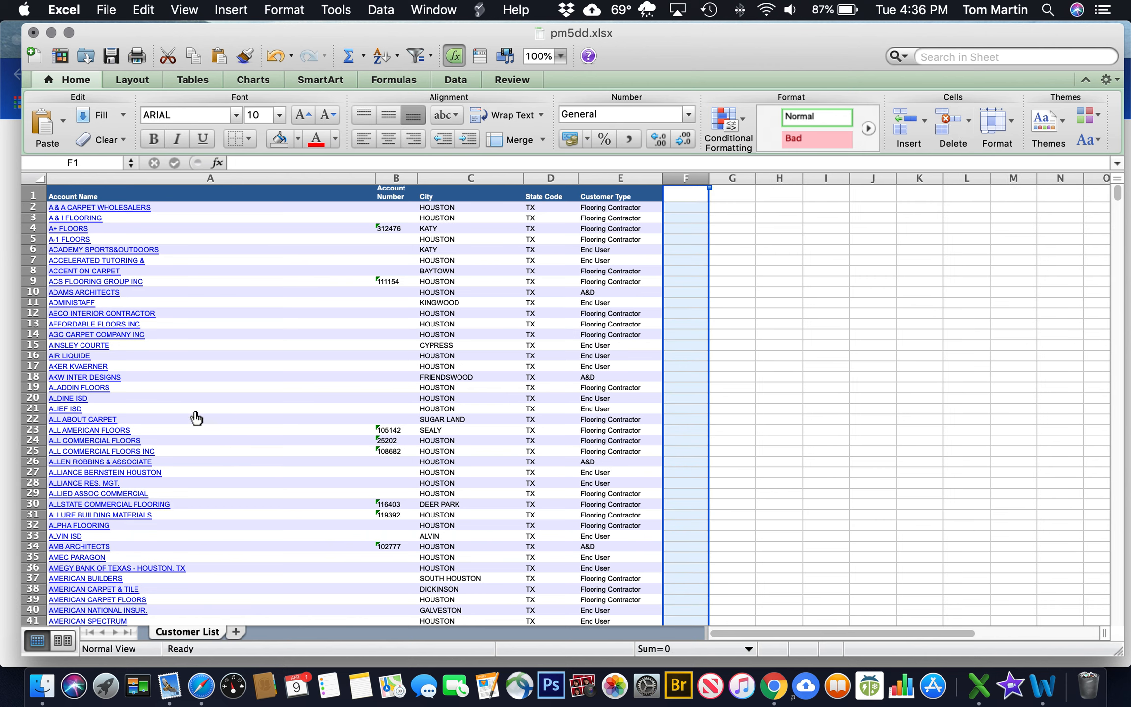
Add new worksheets named Houston and College Station Bryan
left_click(236, 632)
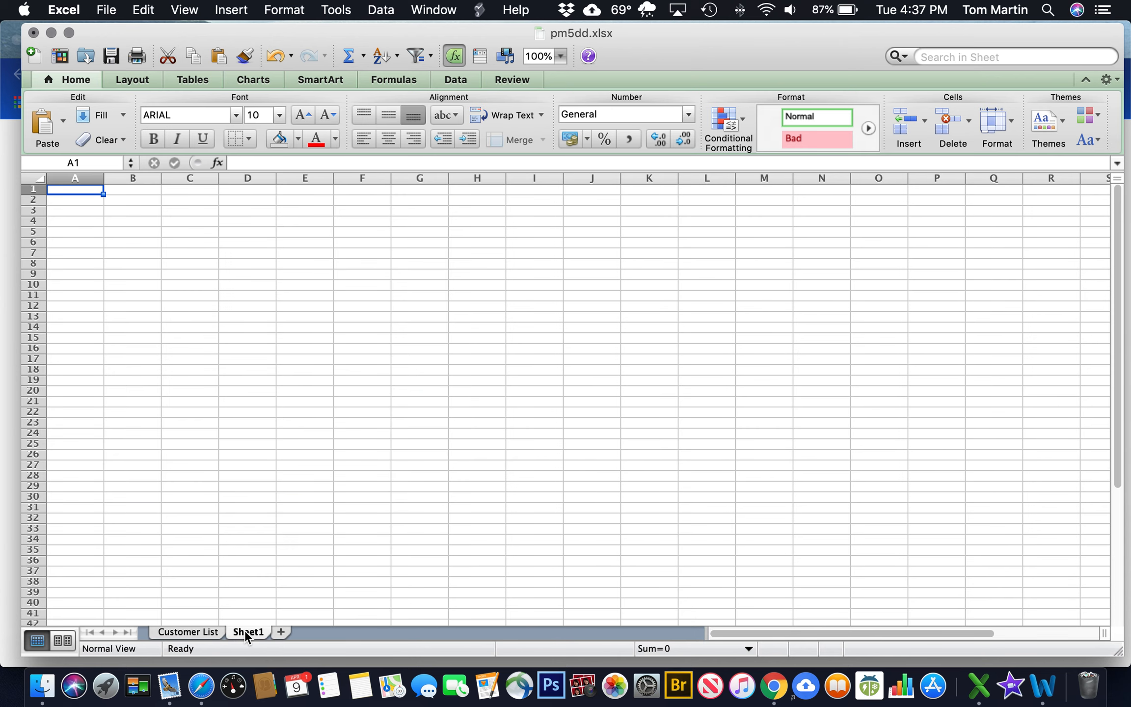
double_click(245, 632)
type("Houston")
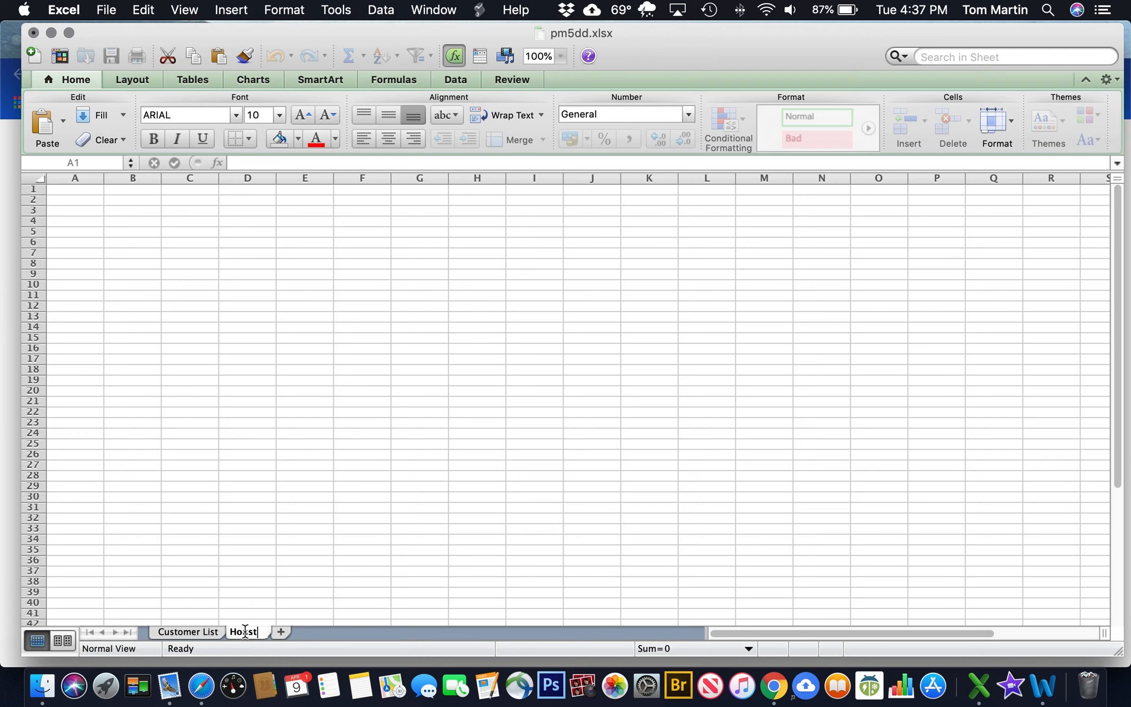
left_click(290, 634)
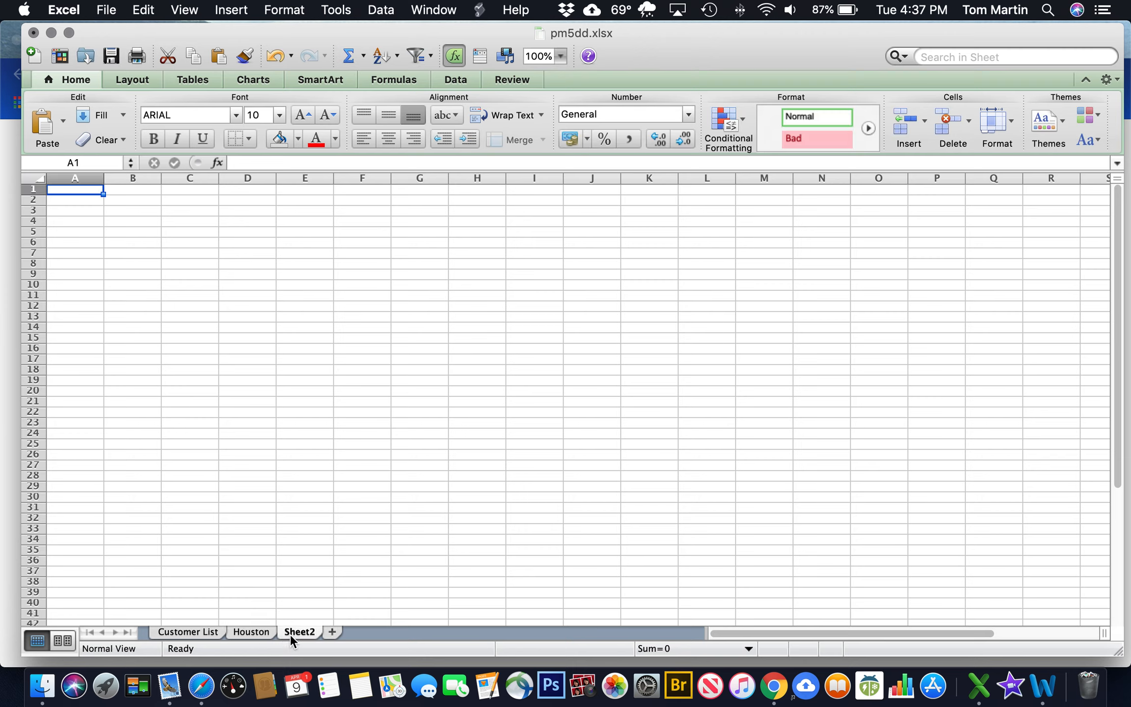
type("College")
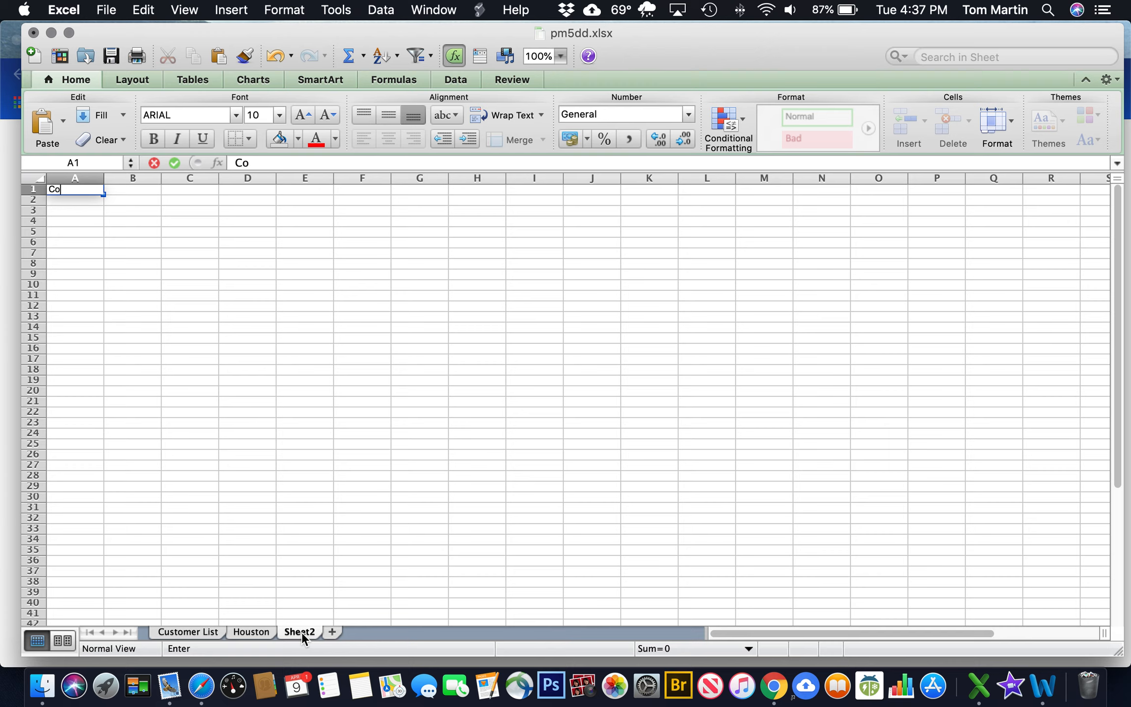
key("BackSpace")
key("BackSpace")
key("BackSpace")
key("BackSpace")
key("BackSpace")
key("BackSpace")
key("BackSpace")
double_click(302, 632)
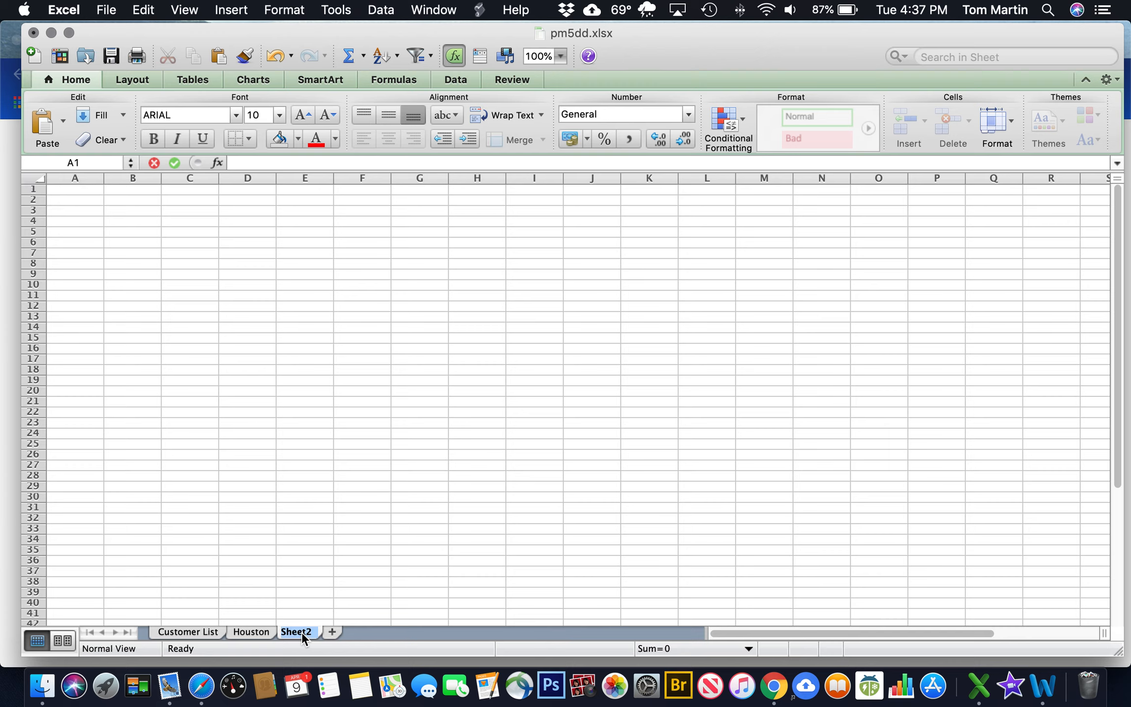
type("Col")
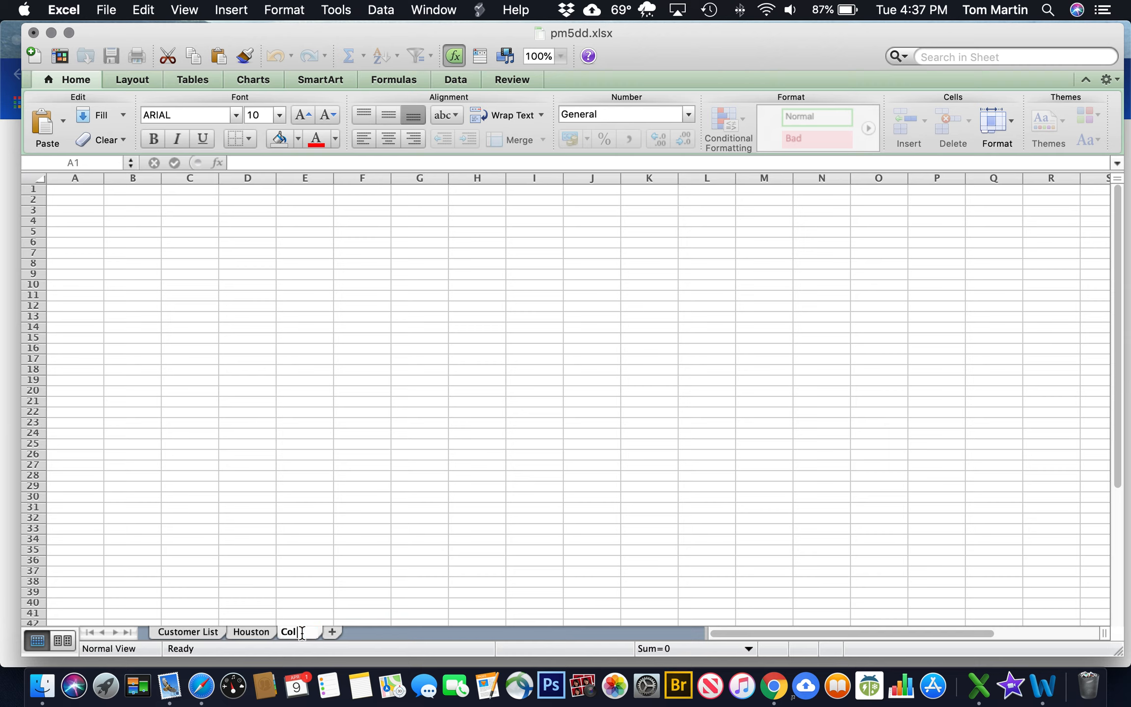
type("lege Station ")
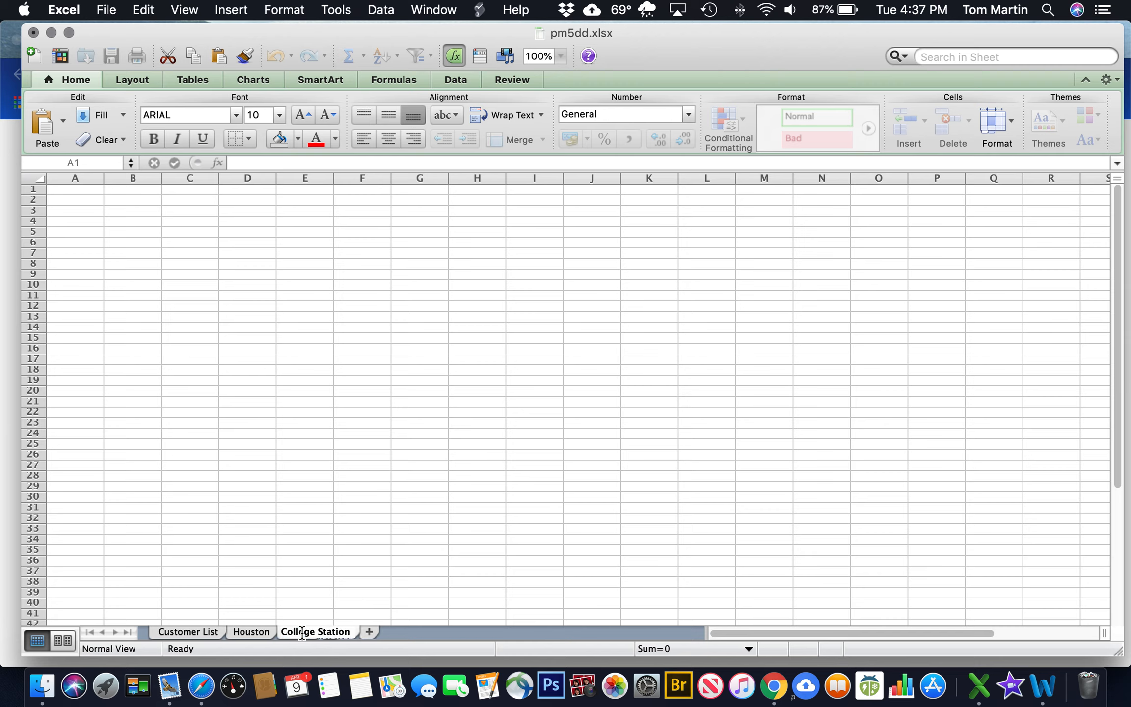
type(" Bryan")
key("BackSpace")
key("BackSpace")
key("BackSpace")
key("BackSpace")
key("BackSpace")
key("Return")
type("Bryan")
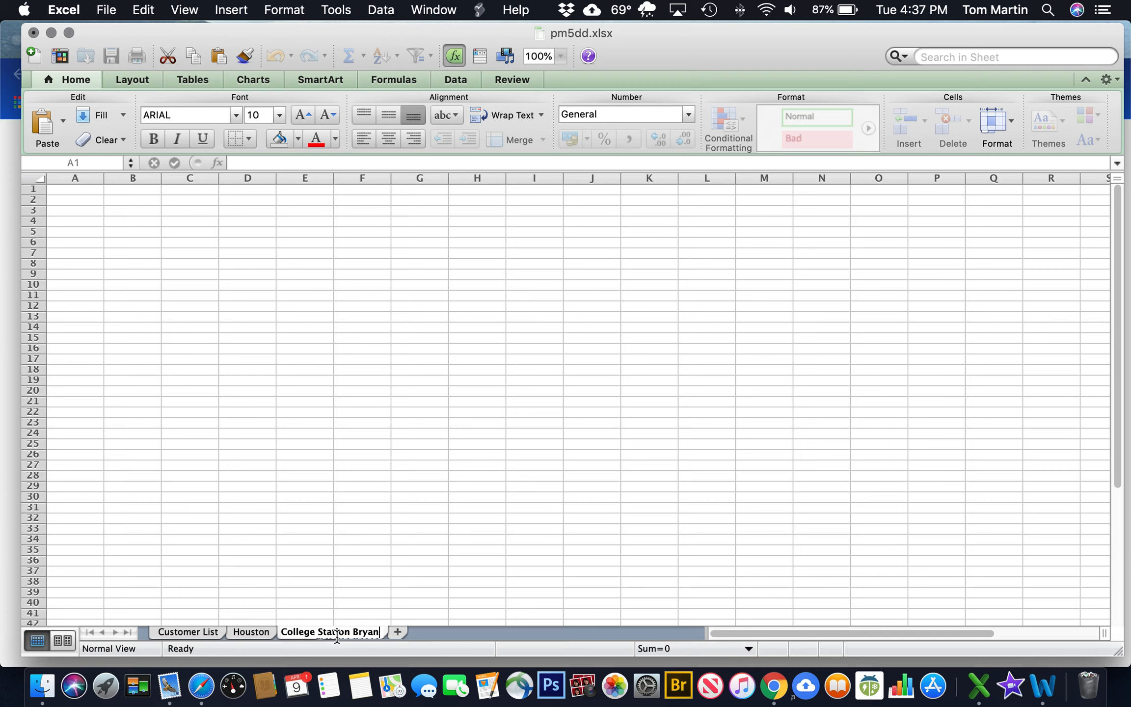
left_click(398, 632)
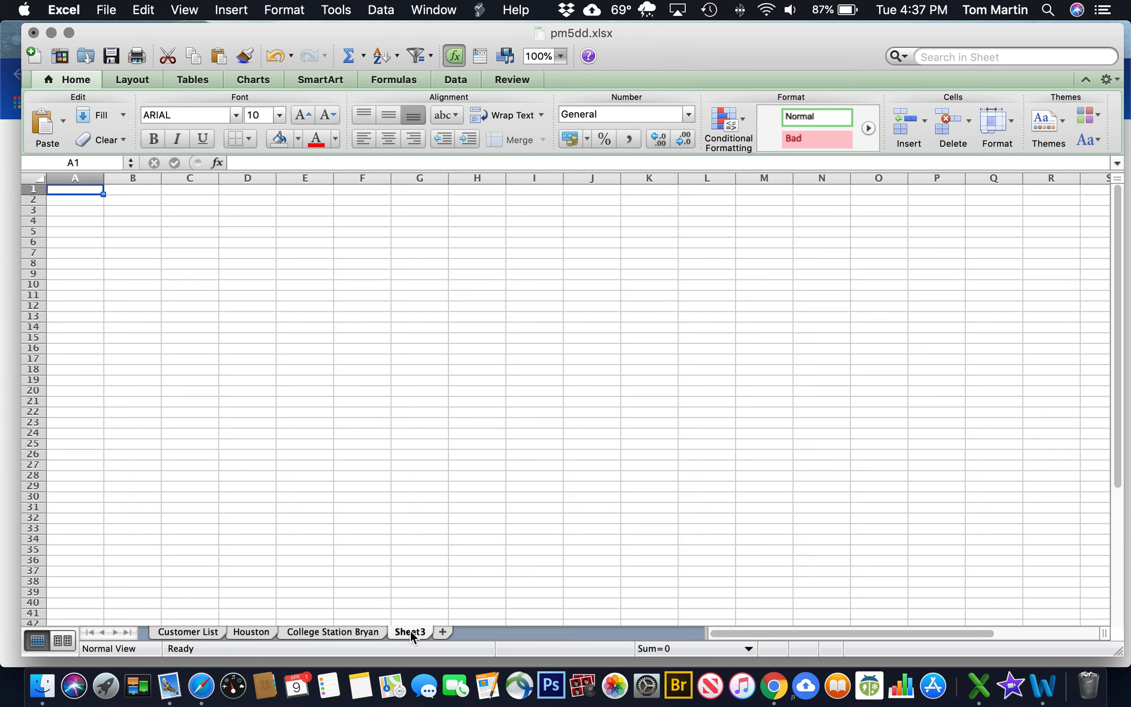
Add new worksheets named Beaumont and East Texas
double_click(410, 631)
type("Beaumont")
left_click(456, 633)
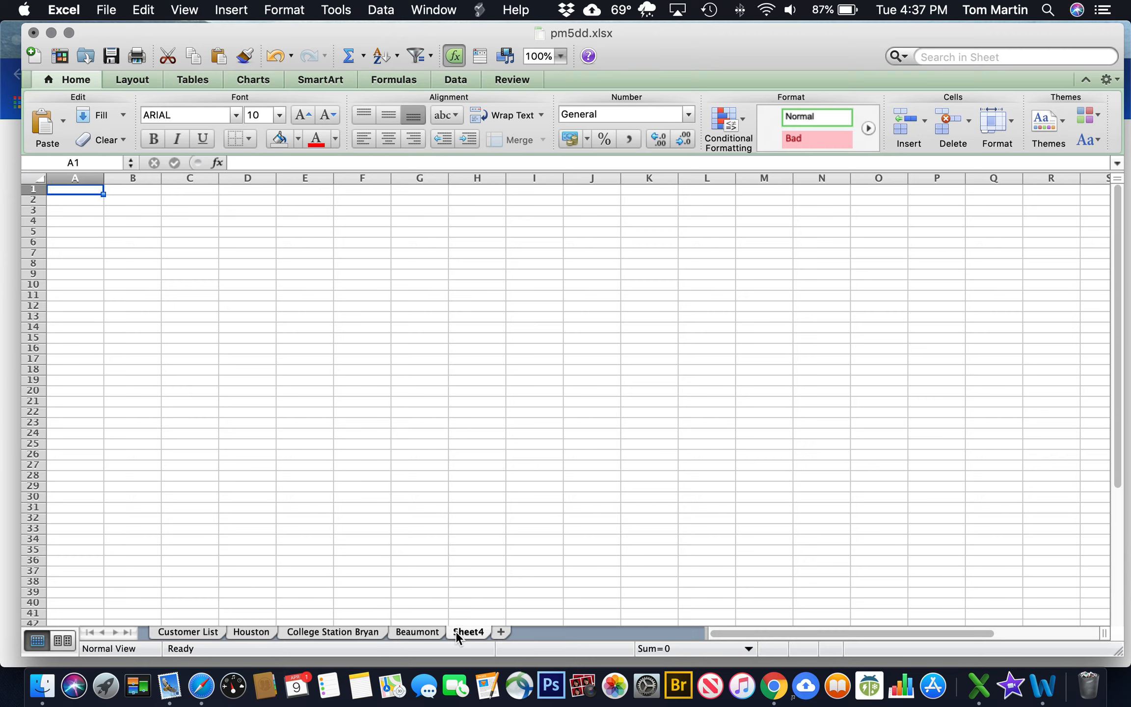
double_click(475, 632)
type("L")
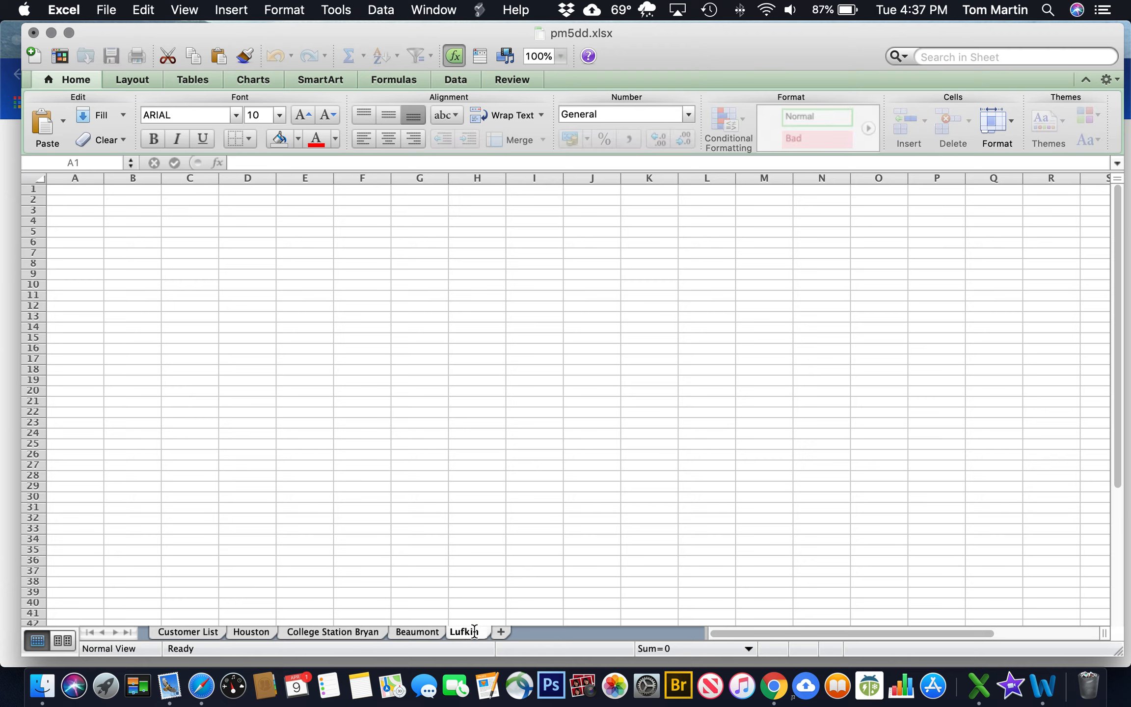
type("ufki")
key("BackSpace")
key("BackSpace")
key("BackSpace")
type("East Texas")
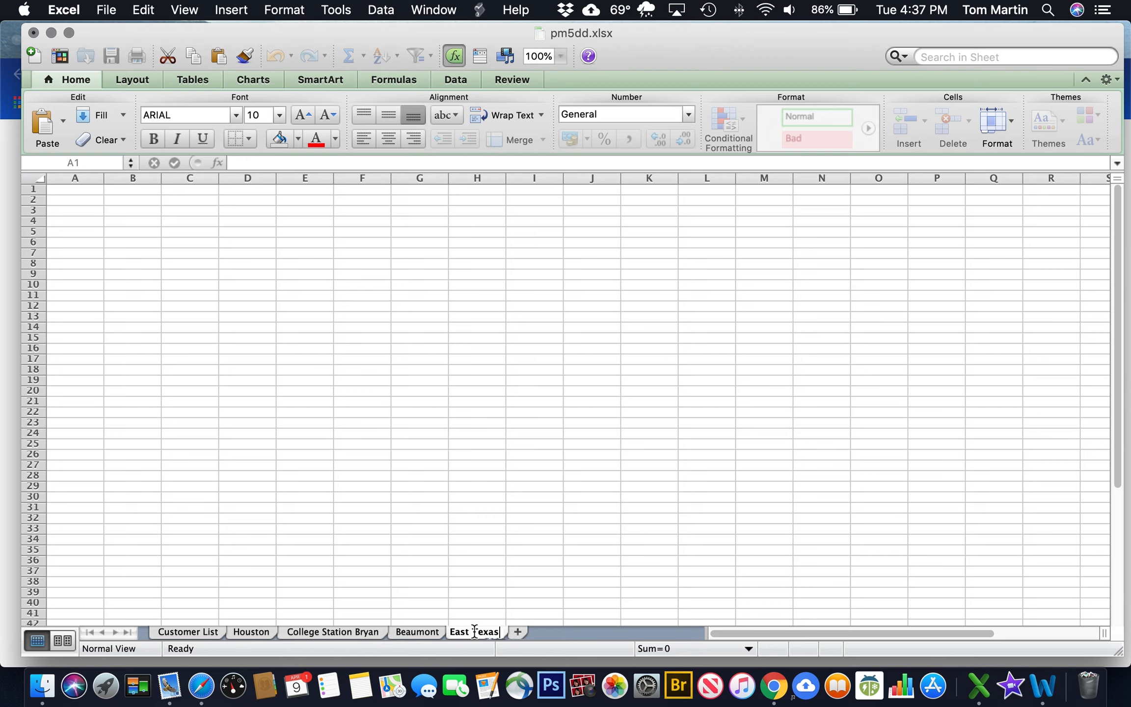
left_click(519, 631)
Add new worksheets named Galveston and Huntsville Conroe
double_click(528, 631)
type("Galveston")
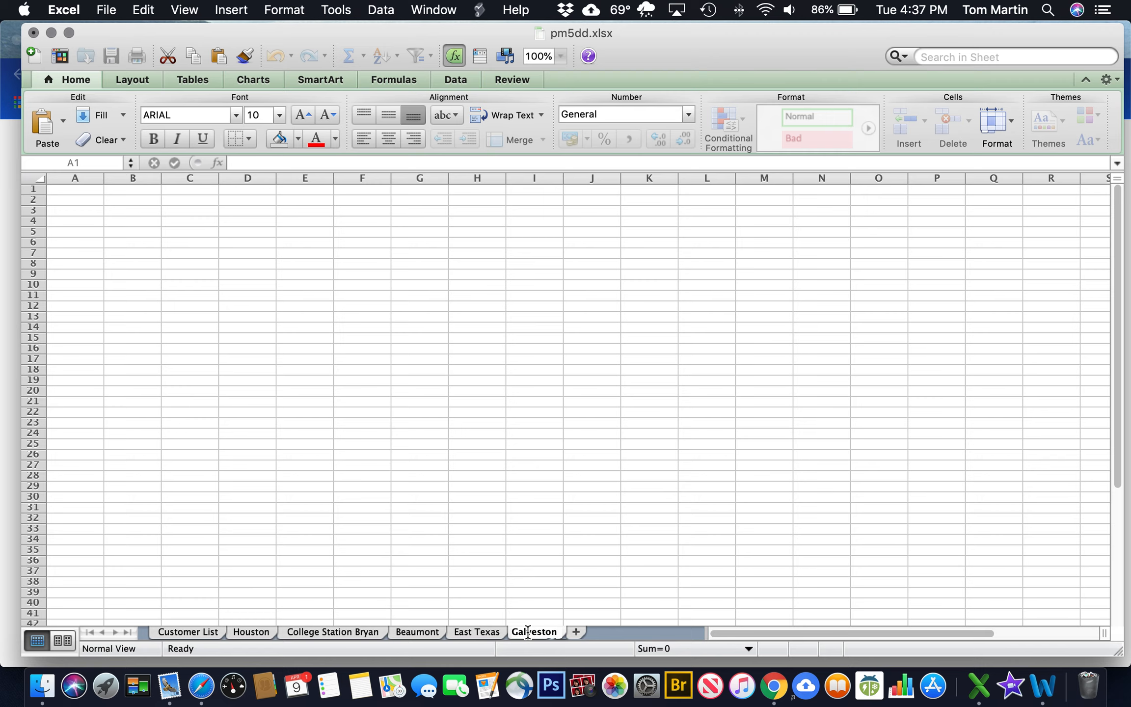
left_click(576, 633)
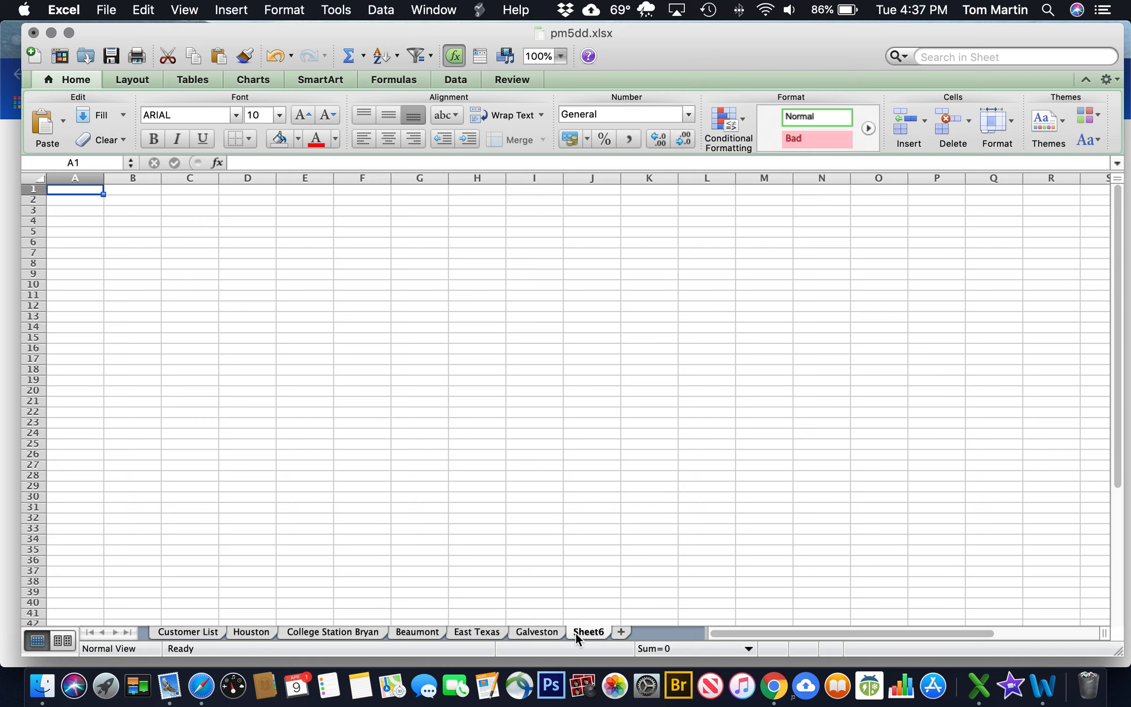
double_click(586, 631)
type("Huntsville Conroe")
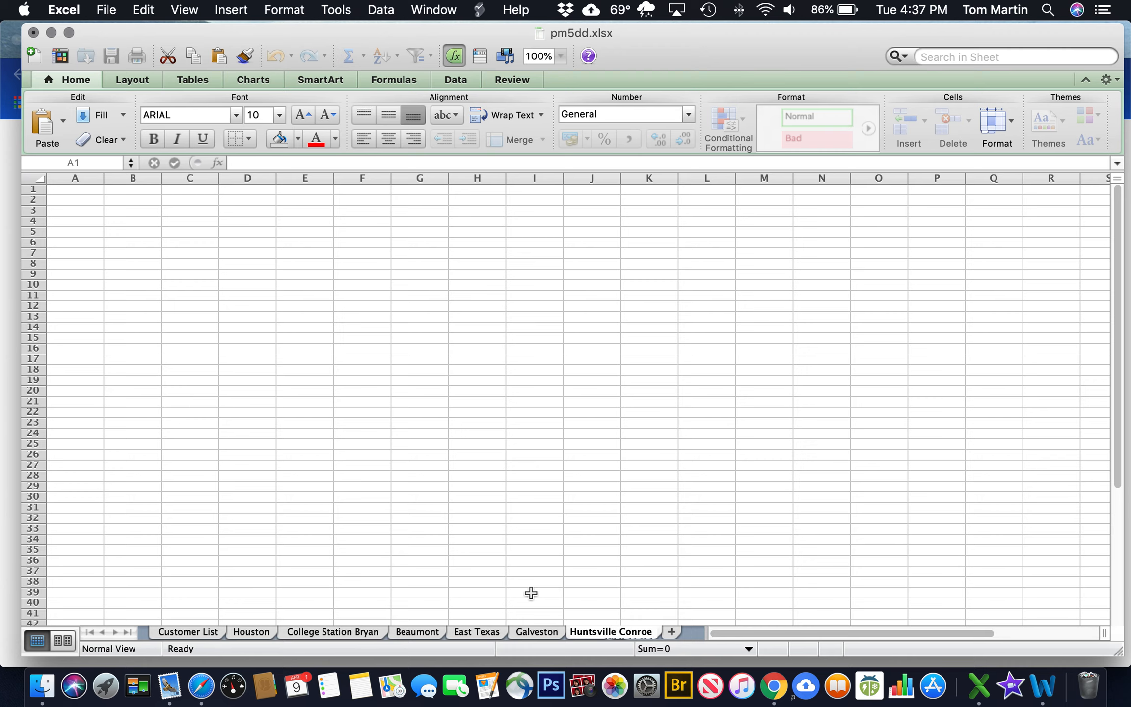
Rename the College Station Bryan sheet to 'College Station – Bryan'
left_click(336, 632)
double_click(346, 632)
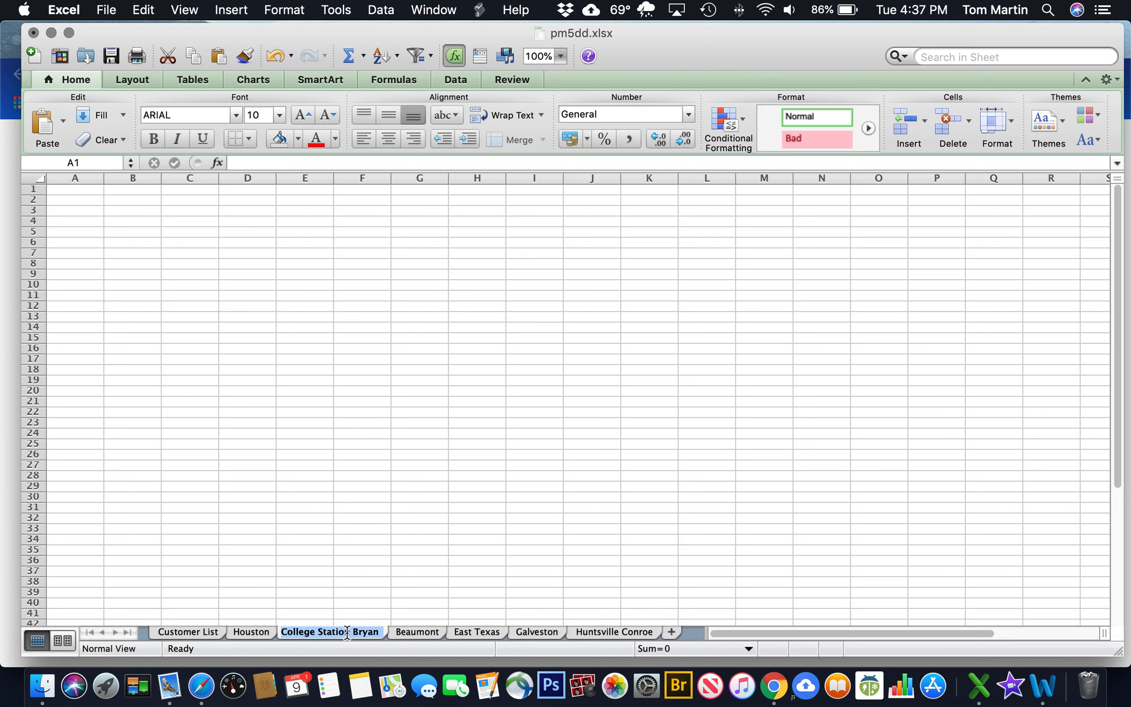
left_click(353, 632)
key("BackSpace")
type("-")
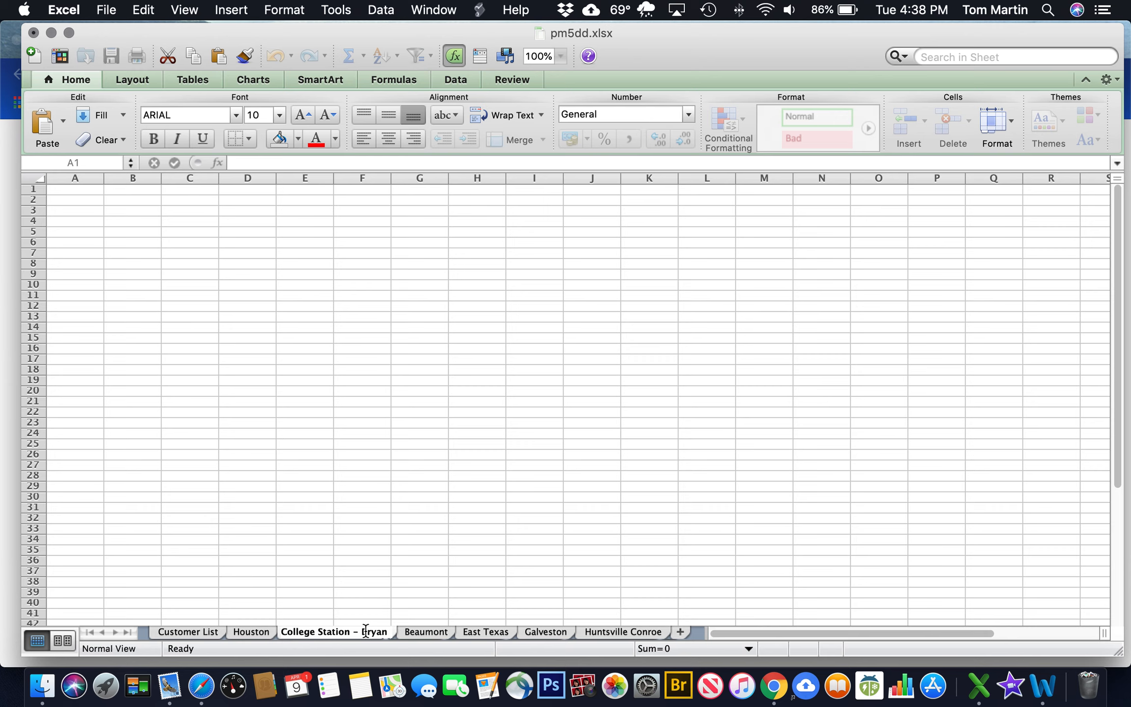
left_click(303, 574)
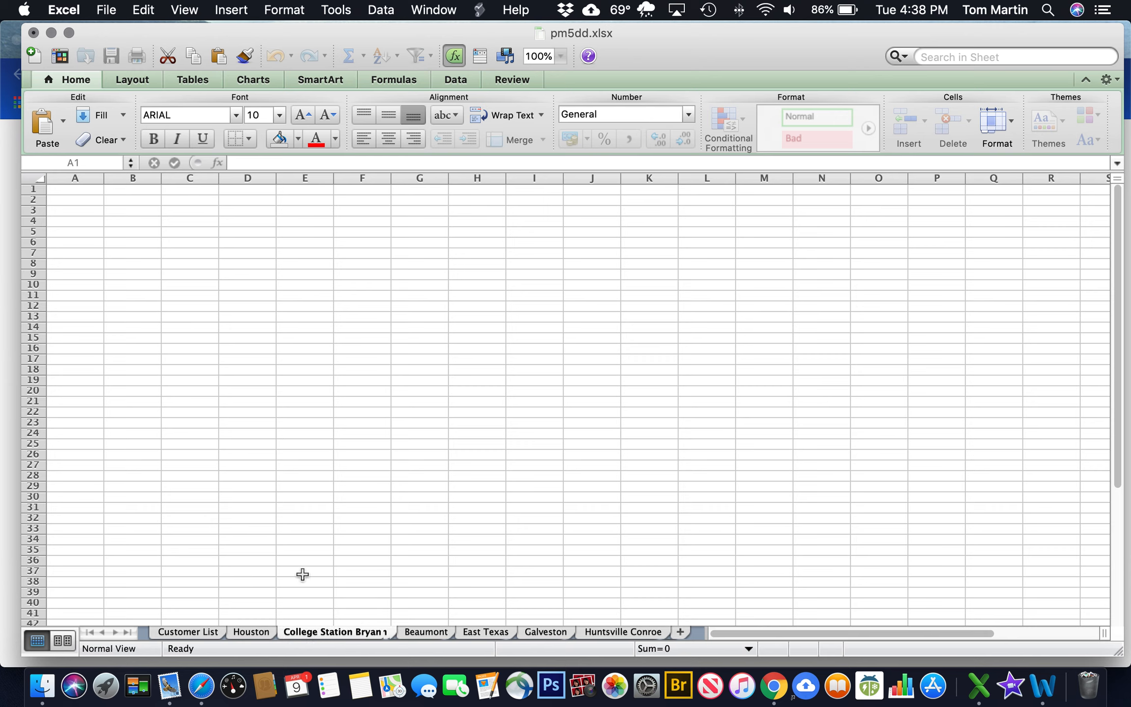
Sort the Customer List A to Z by City, expanding the sort to whole rows
left_click(199, 633)
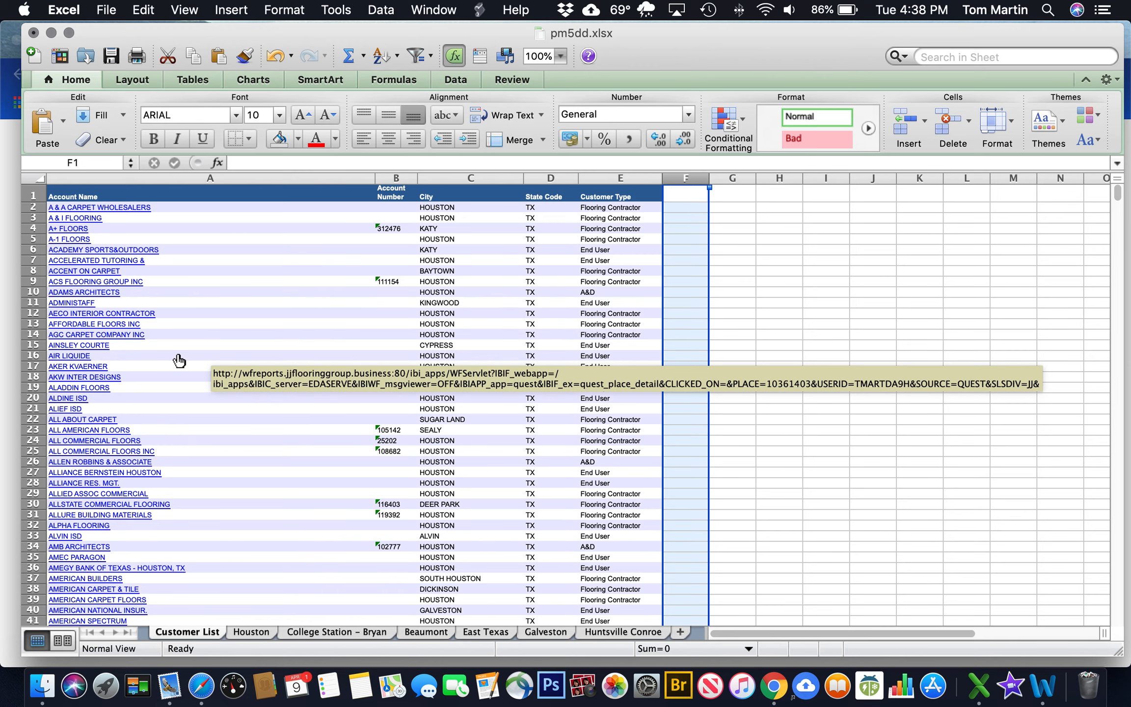
left_click(469, 179)
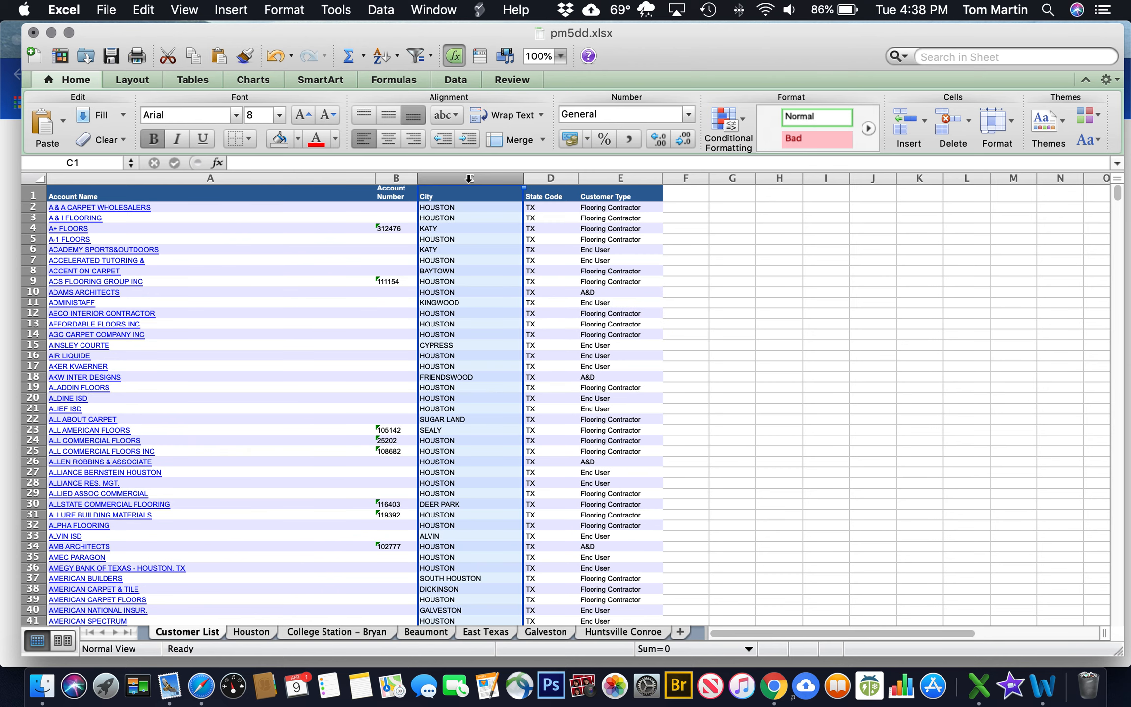
left_click(381, 57)
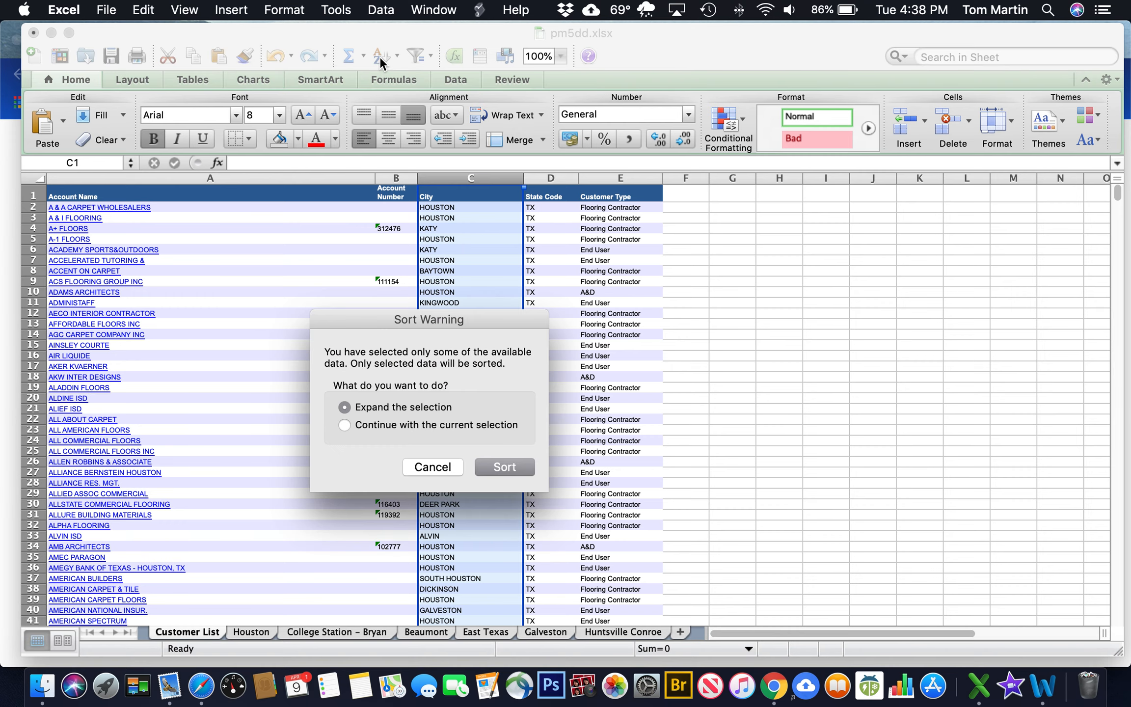
left_click(493, 464)
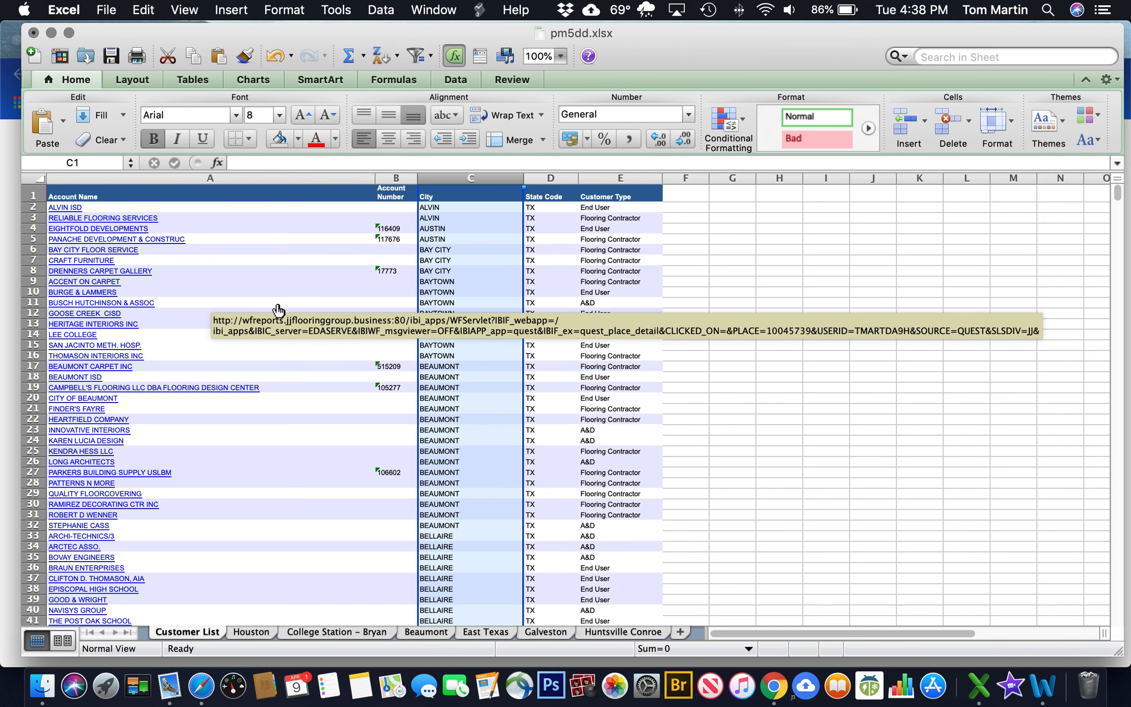
scroll(278, 309, "down", 5)
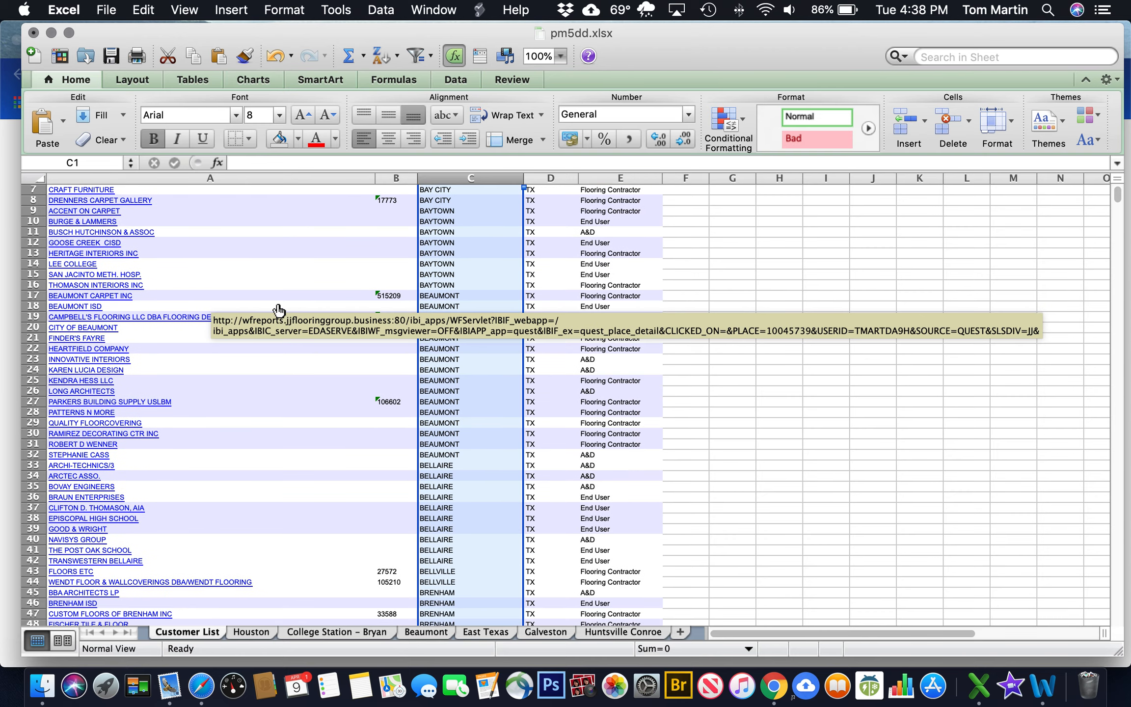
scroll(278, 310, "down", 10)
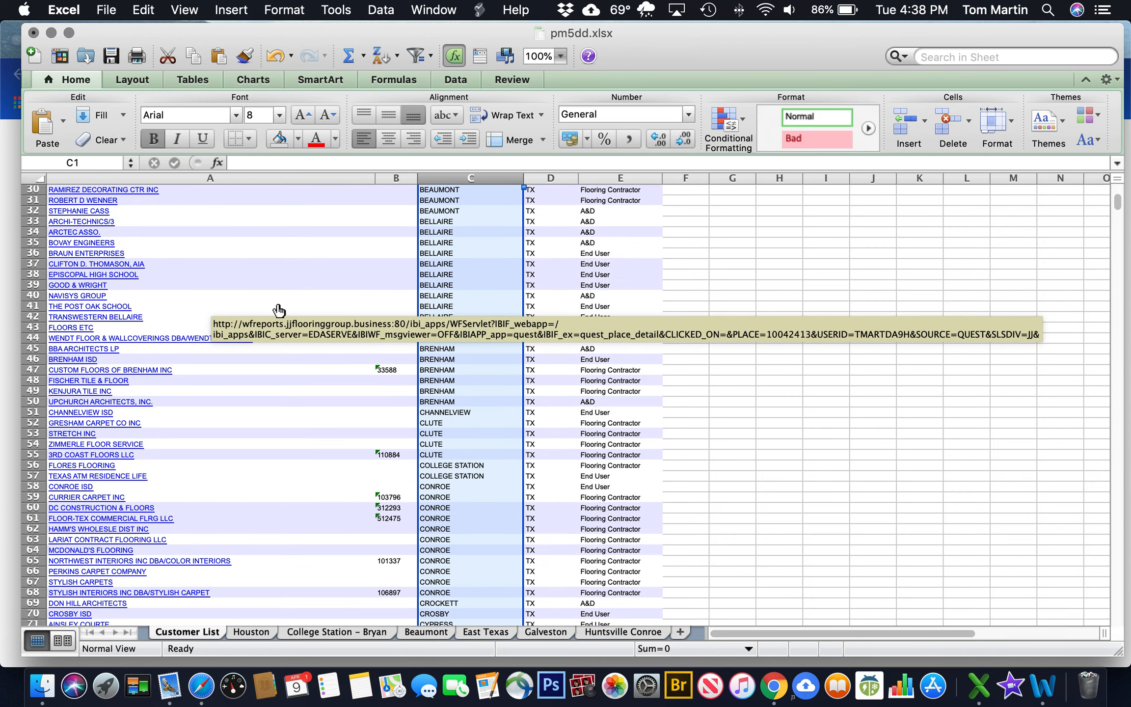
scroll(278, 310, "up", 4)
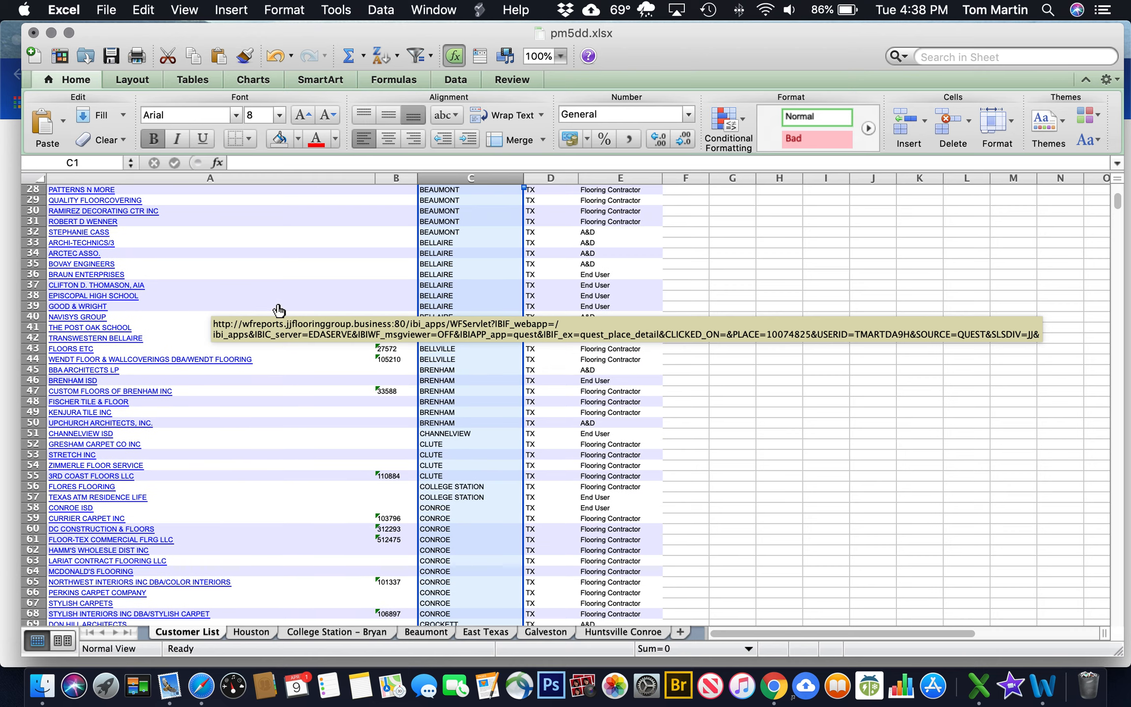
scroll(279, 311, "down", 4)
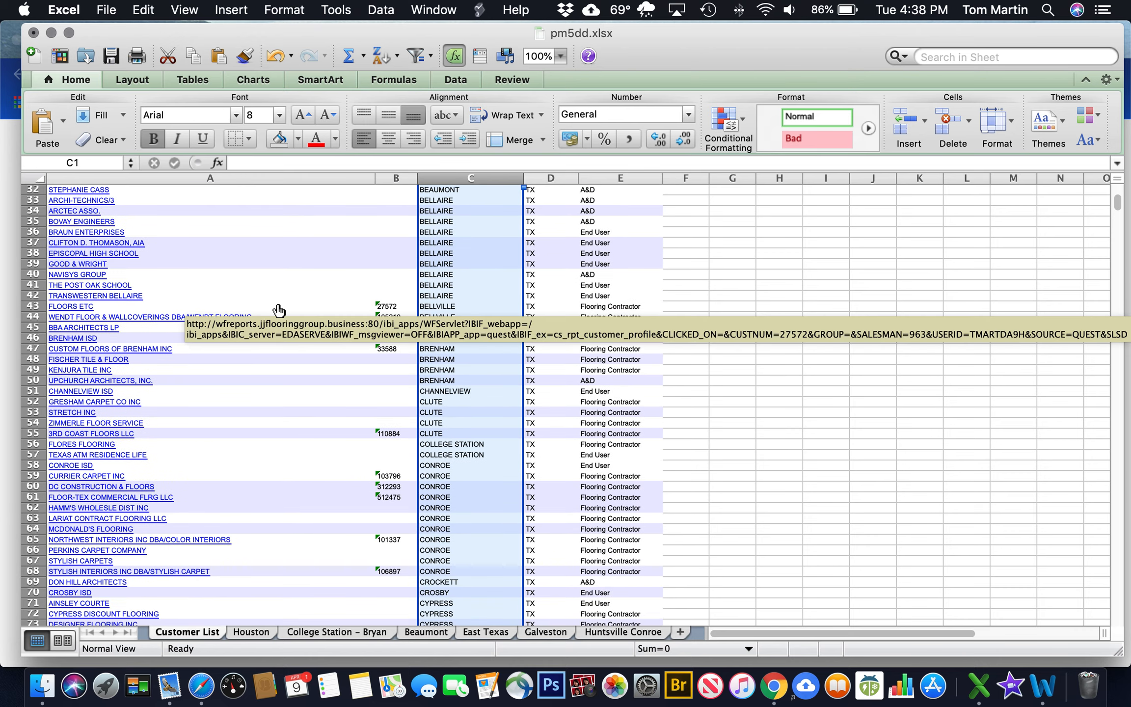
scroll(278, 309, "down", 10)
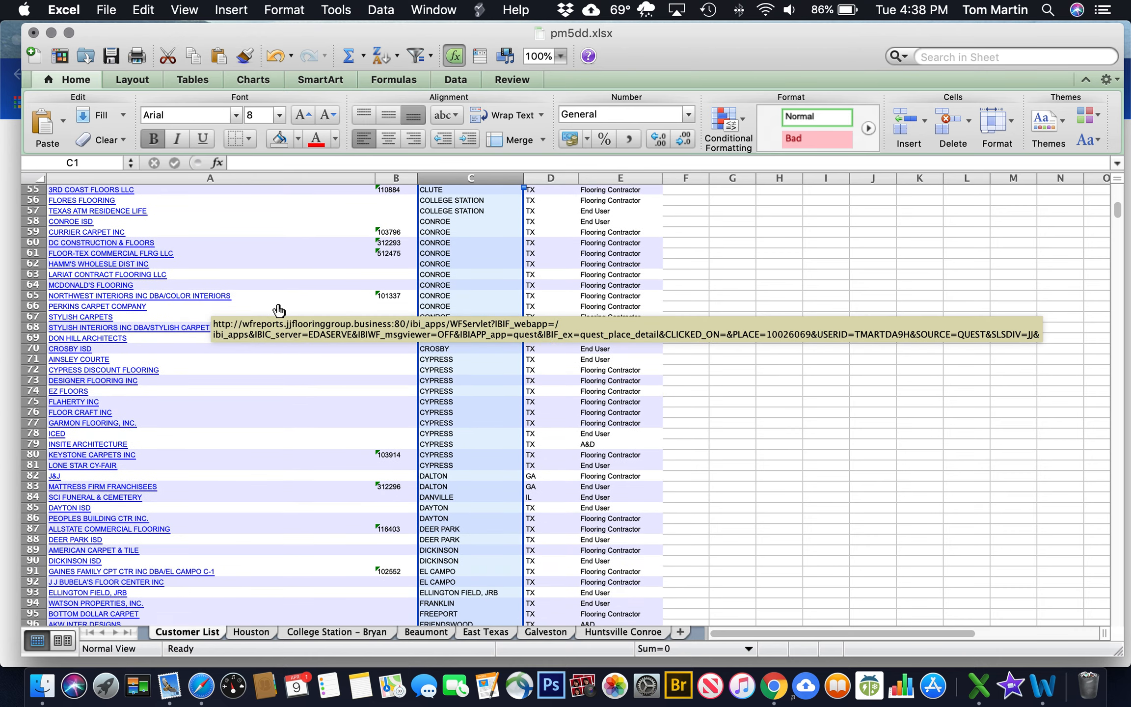
scroll(278, 310, "up", 2)
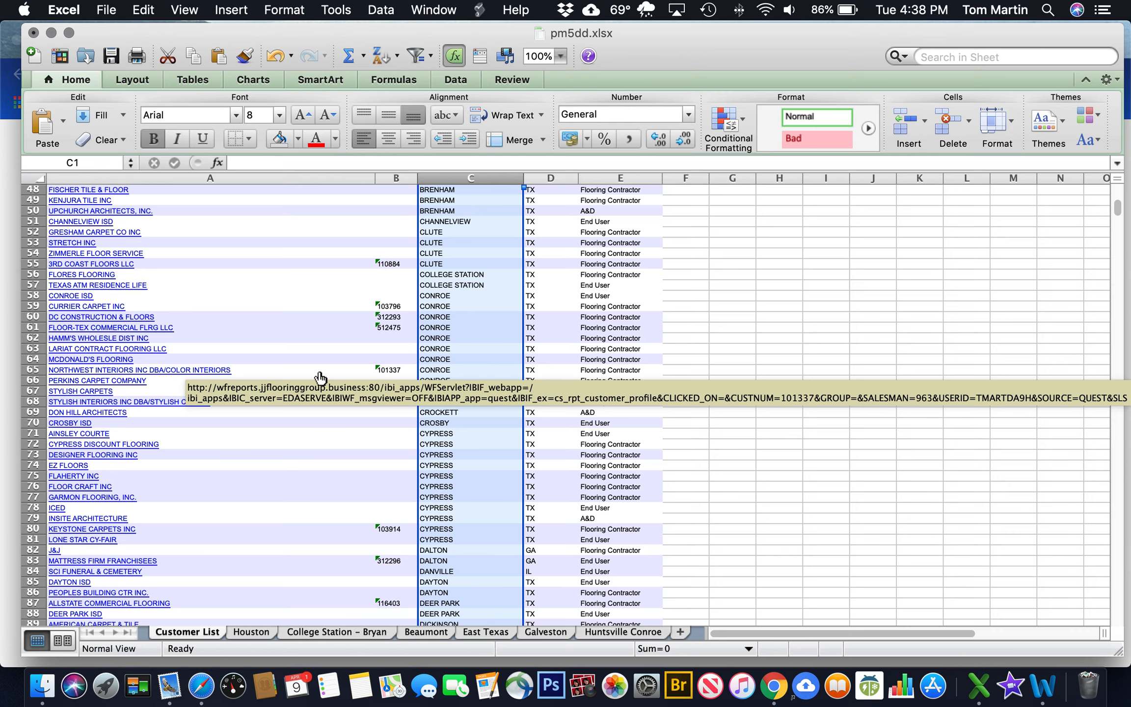
scroll(320, 377, "down", 8)
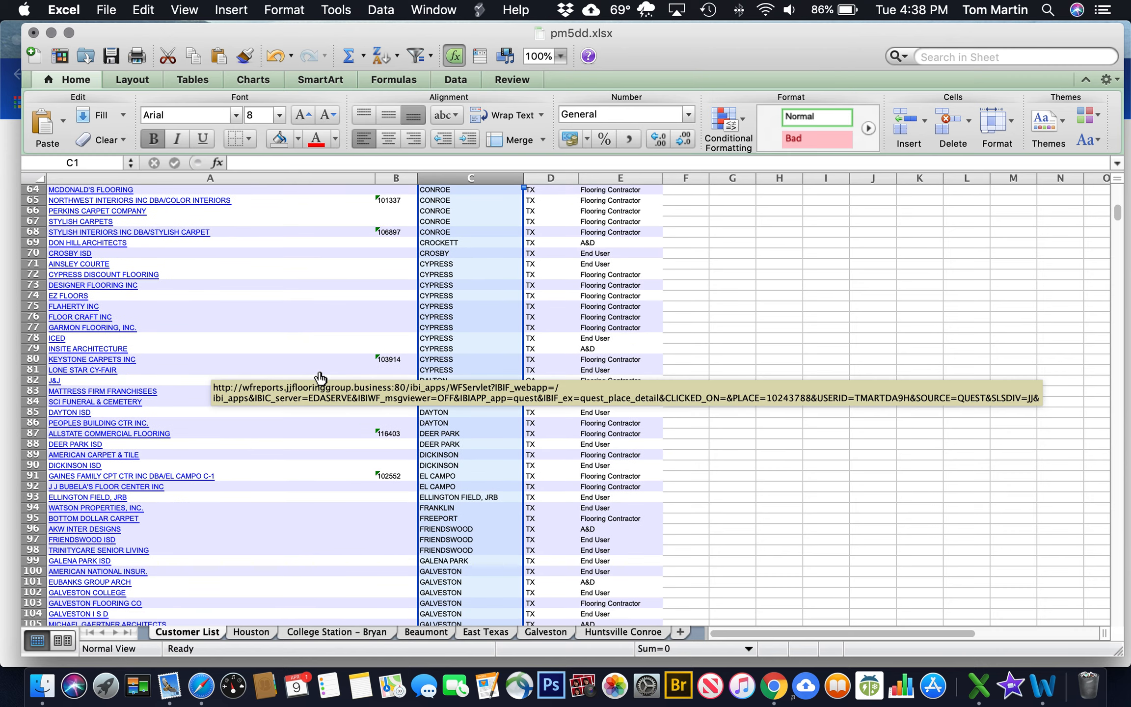
scroll(320, 377, "down", 4)
scroll(319, 377, "up", 20)
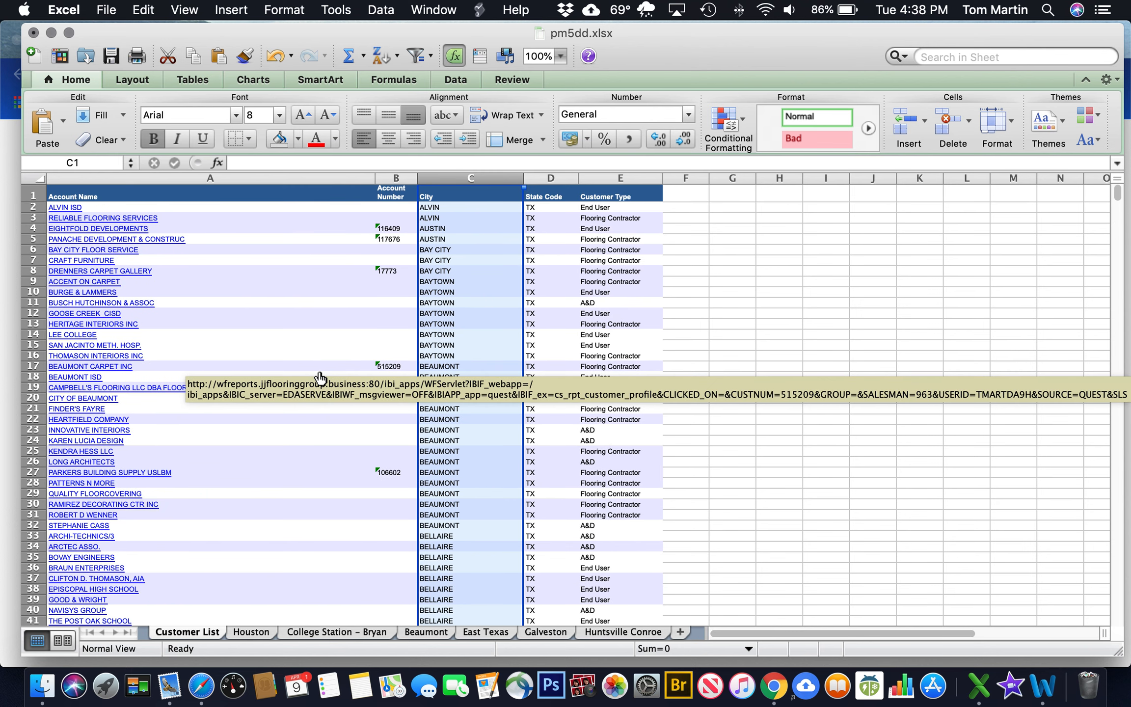
scroll(320, 377, "down", 2)
Copy the 15 Beaumont customer rows (17–31) and insert them at the top of the Beaumont sheet
left_click(764, 312)
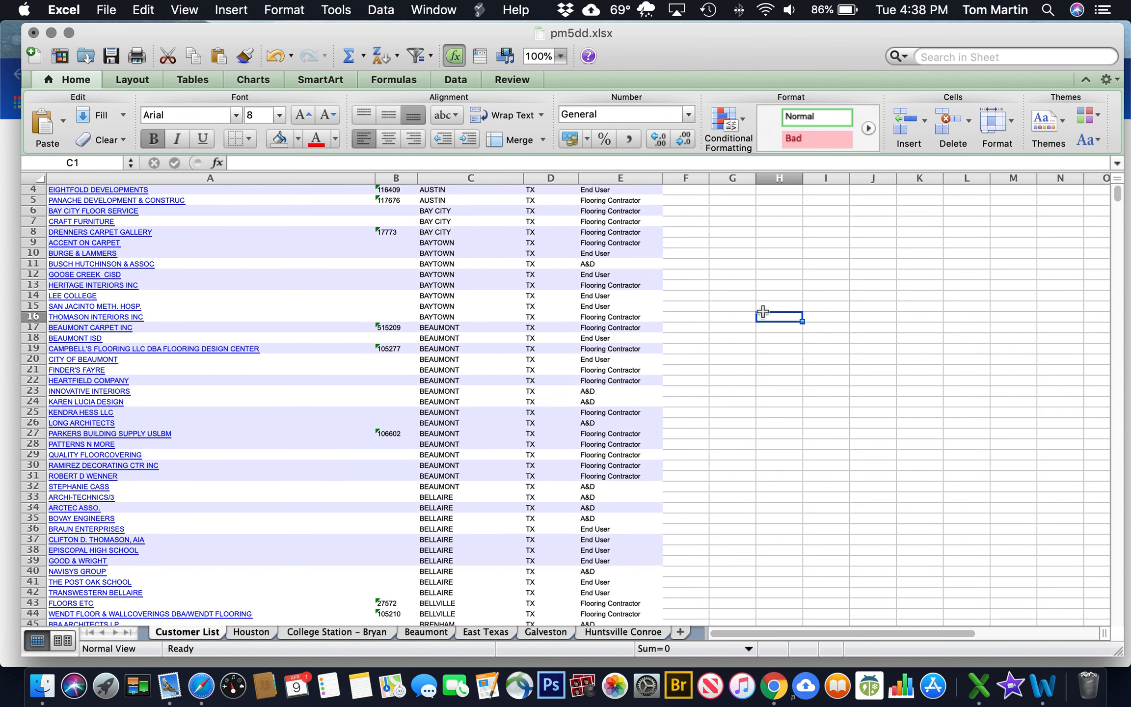
left_click(32, 328)
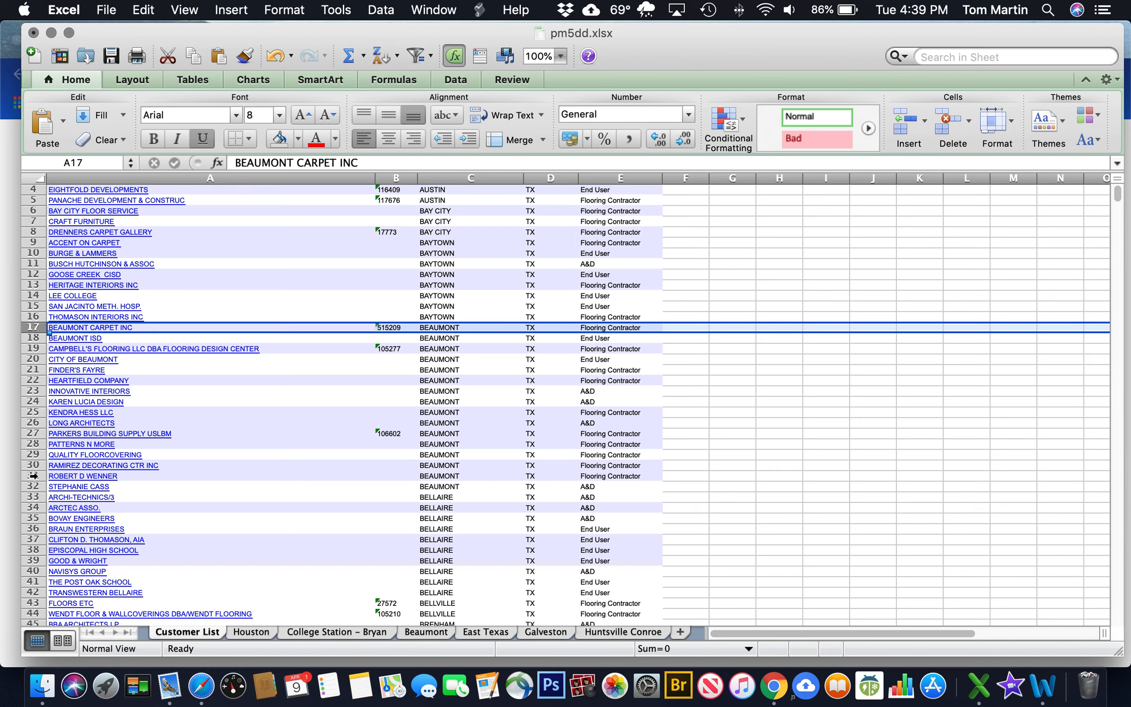
left_click(32, 475, "shift")
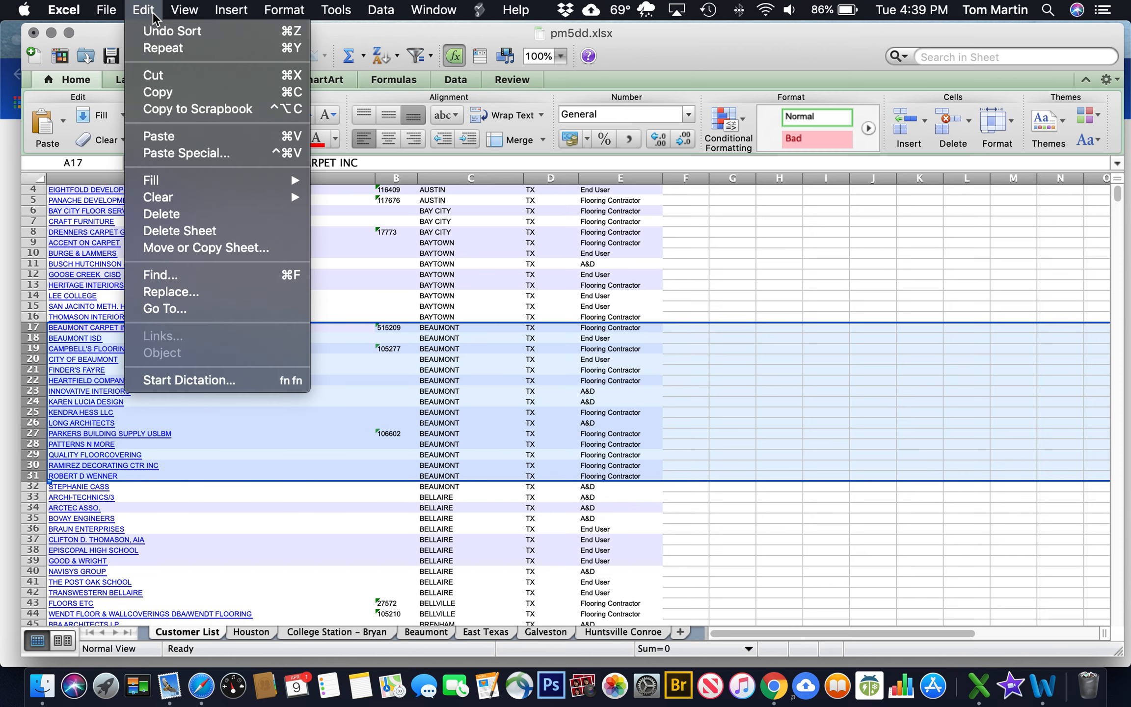
left_click(180, 92)
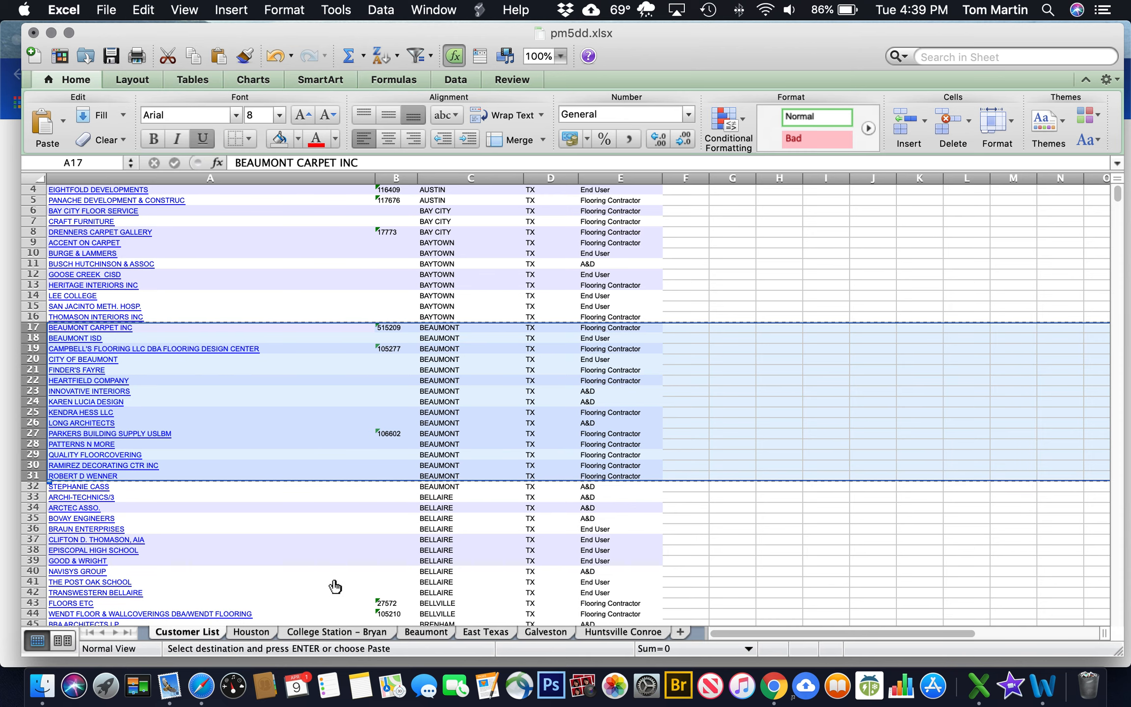
left_click(430, 634)
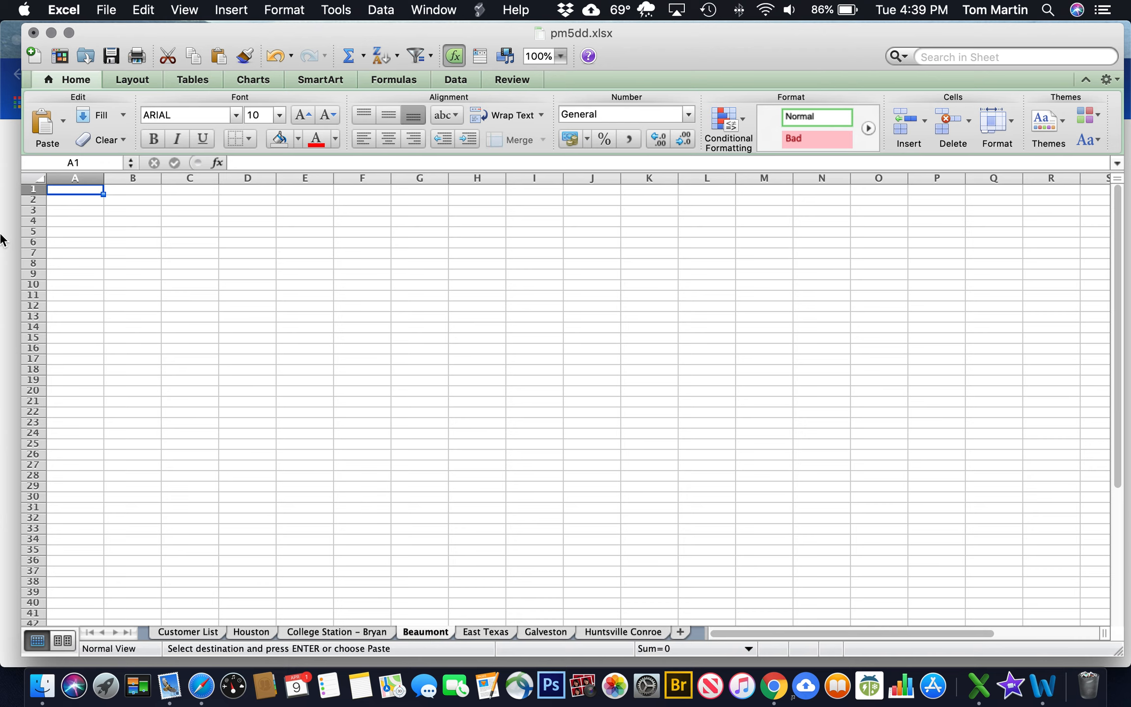
left_click(30, 191)
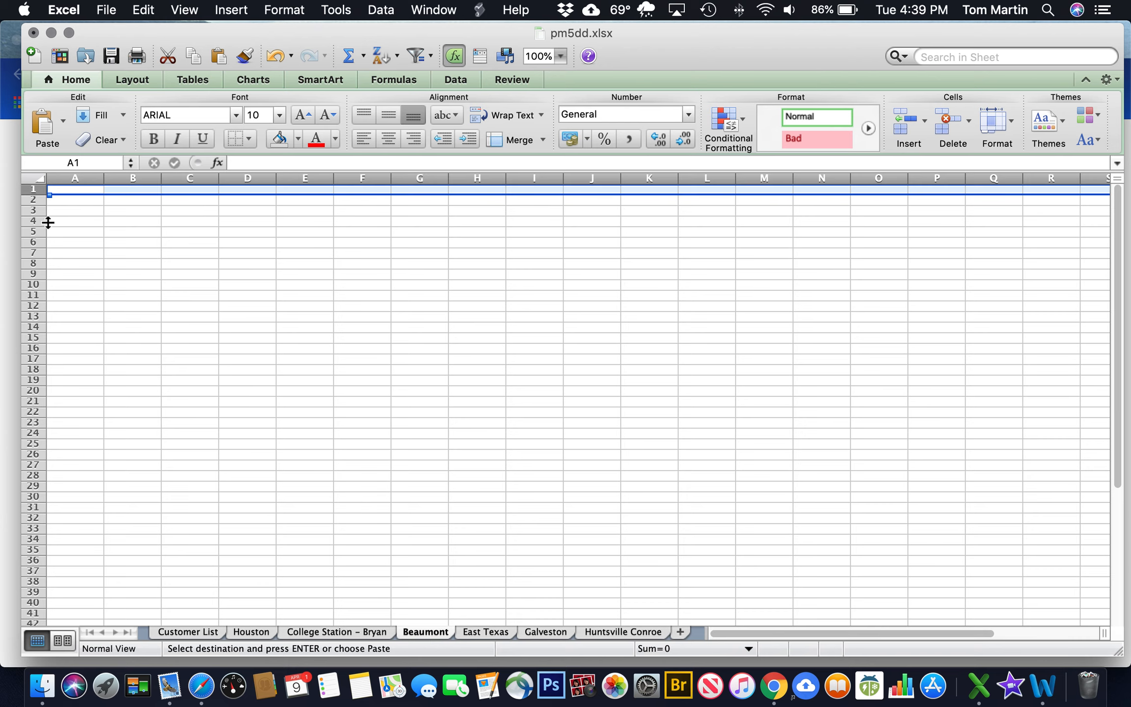
left_click(904, 126)
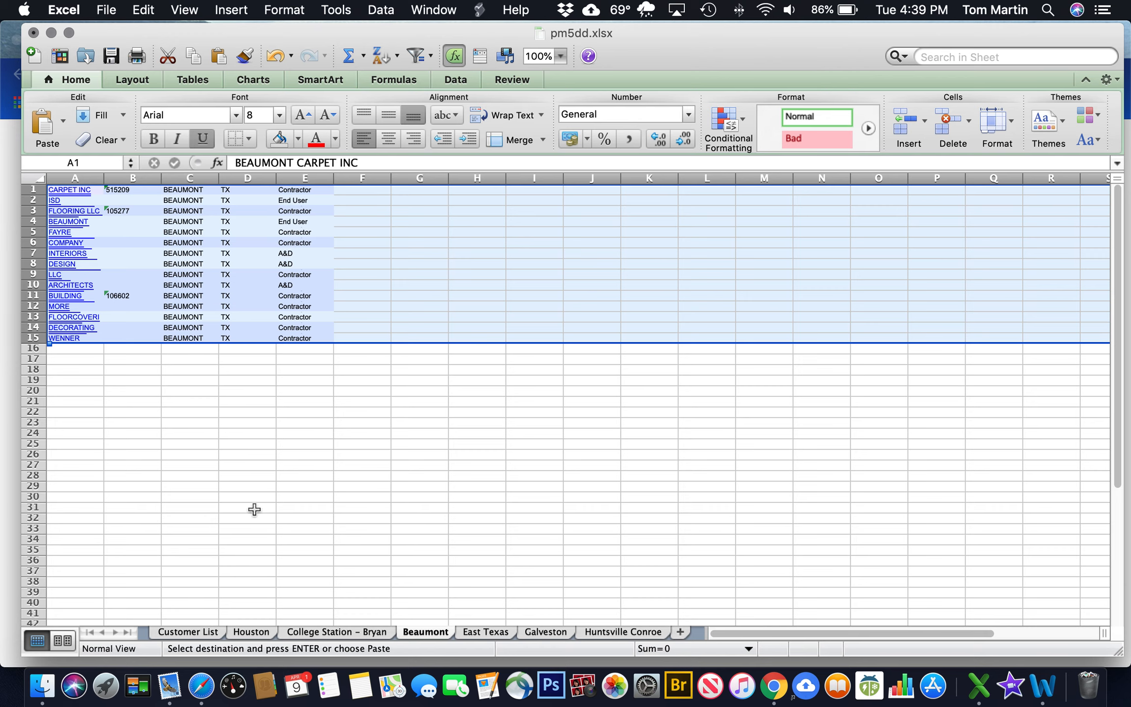
left_click(189, 632)
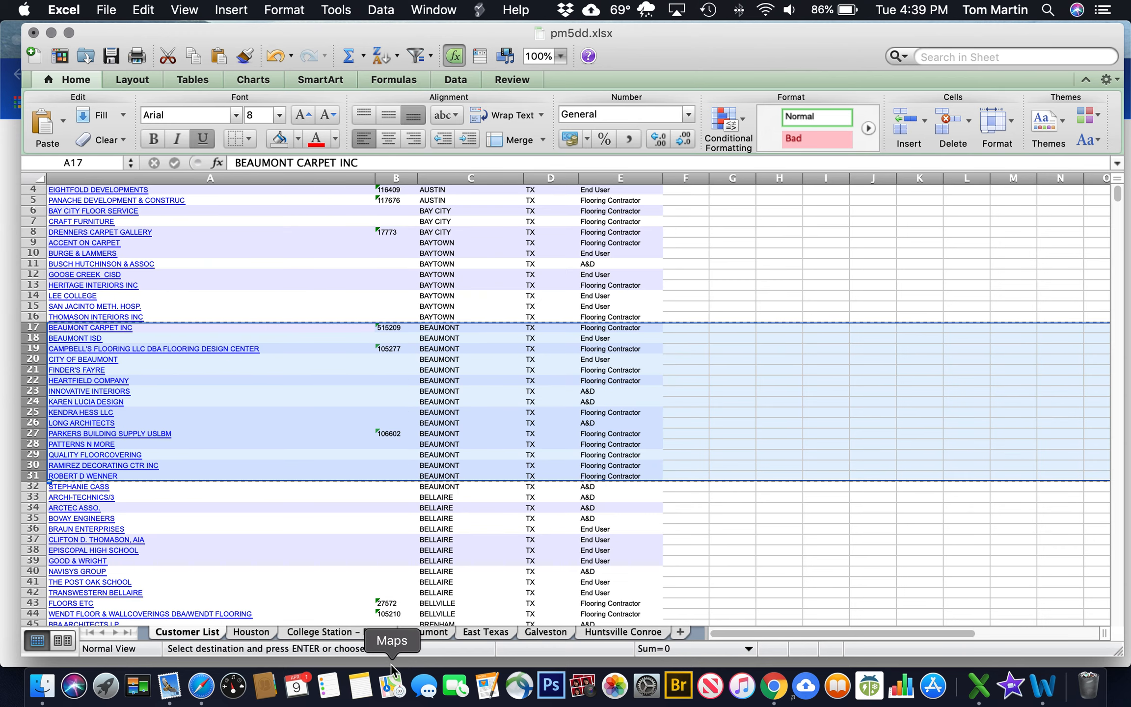
Copy the Customer List header row and insert it as row 1 of the Beaumont sheet
scroll(274, 539, "up", 2)
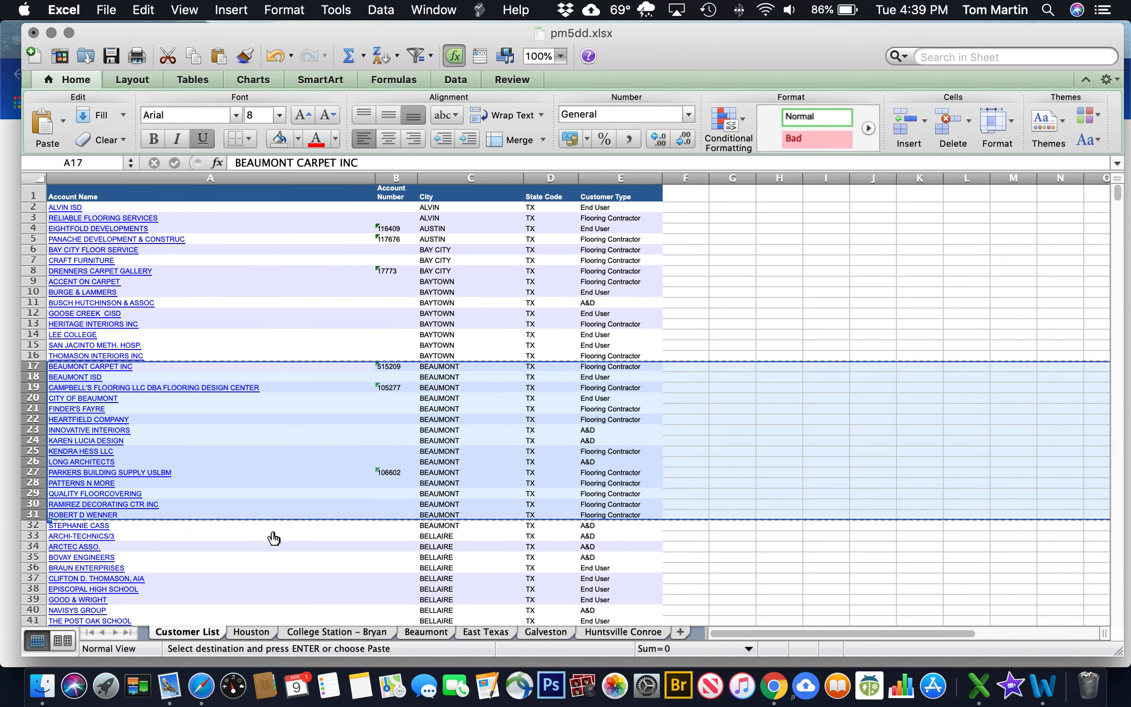
left_click(37, 195)
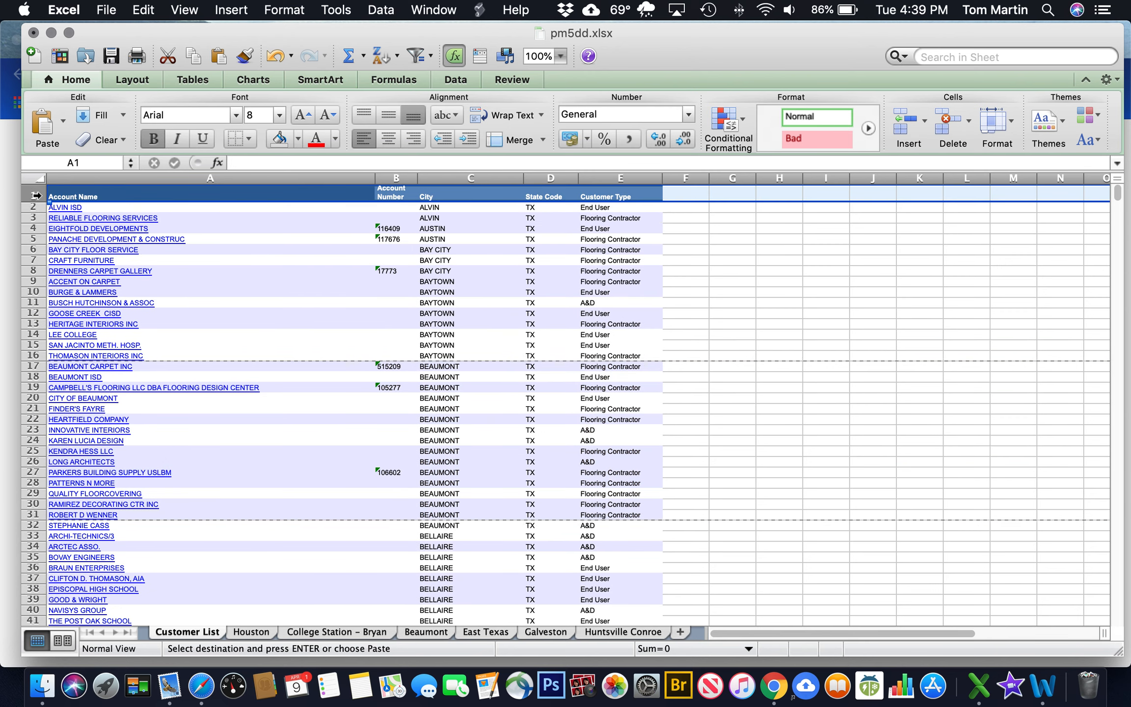
left_click(143, 10)
left_click(167, 91)
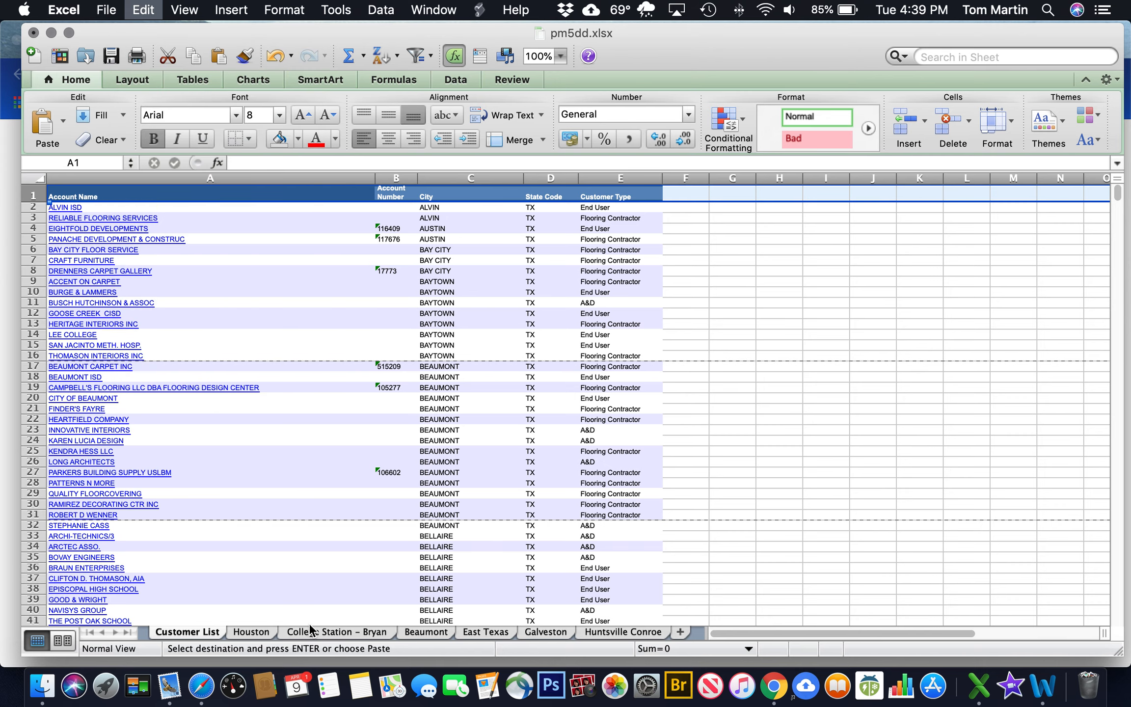
left_click(421, 632)
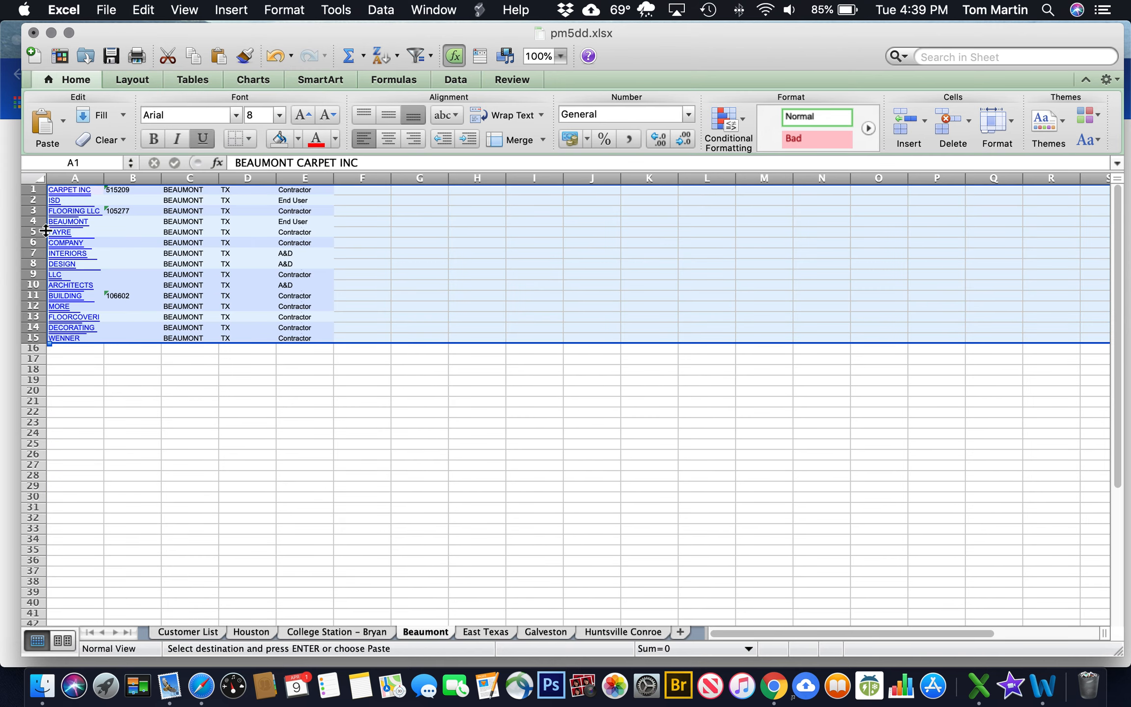
left_click(32, 192)
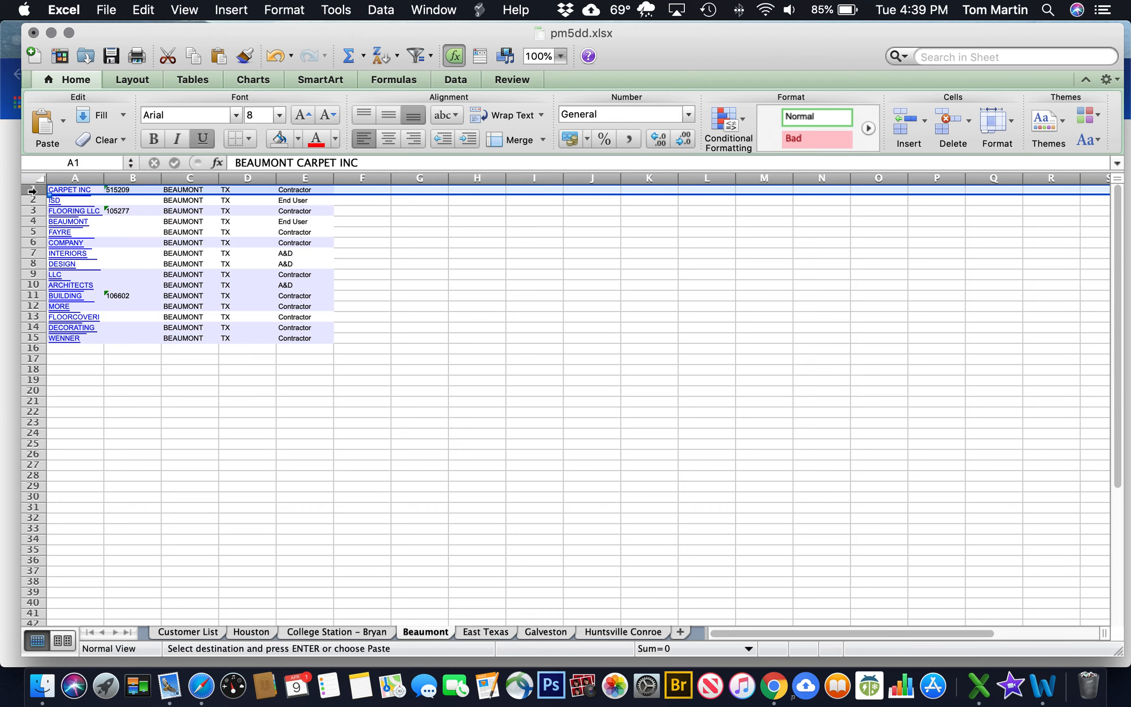
left_click(904, 122)
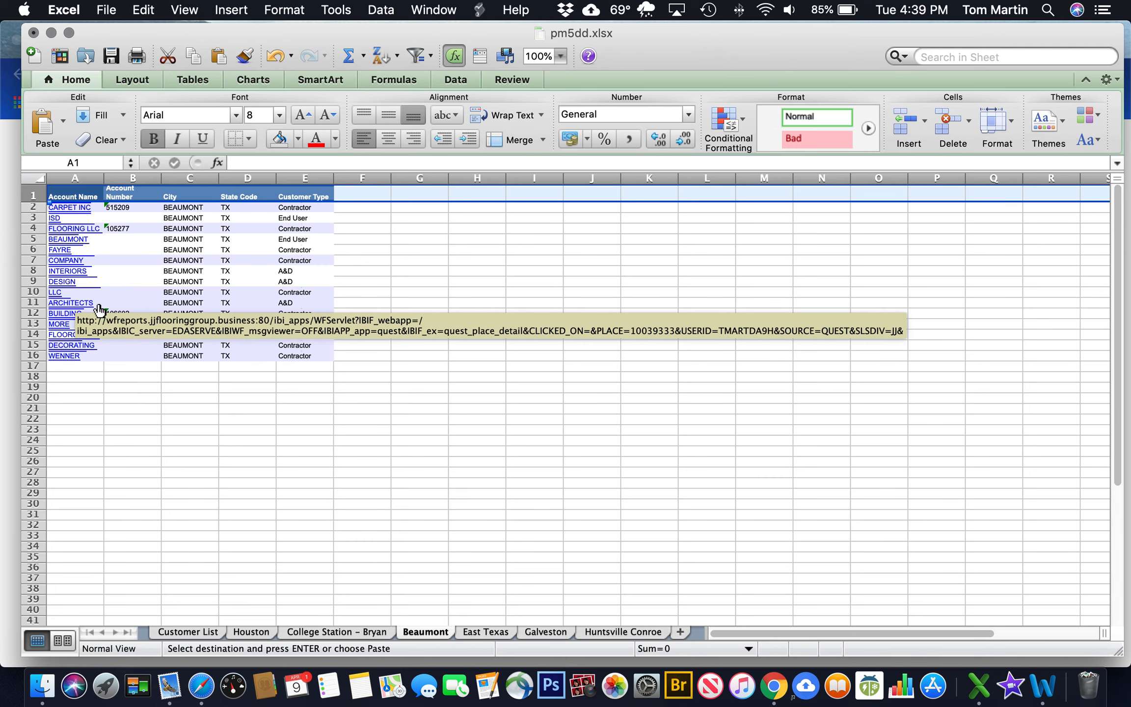
Auto-fit Beaumont columns A–D and widen column E so Flooring Contractor fits on one line
left_click_drag(104, 178, 104, 177)
double_click(104, 177)
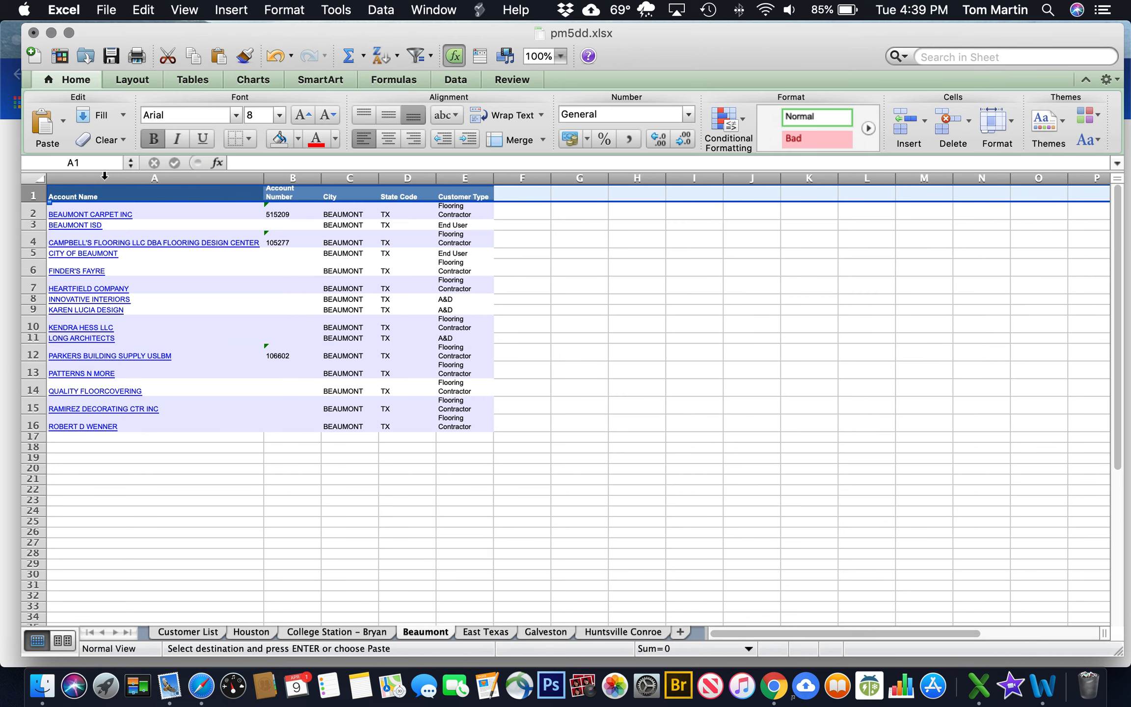
double_click(322, 180)
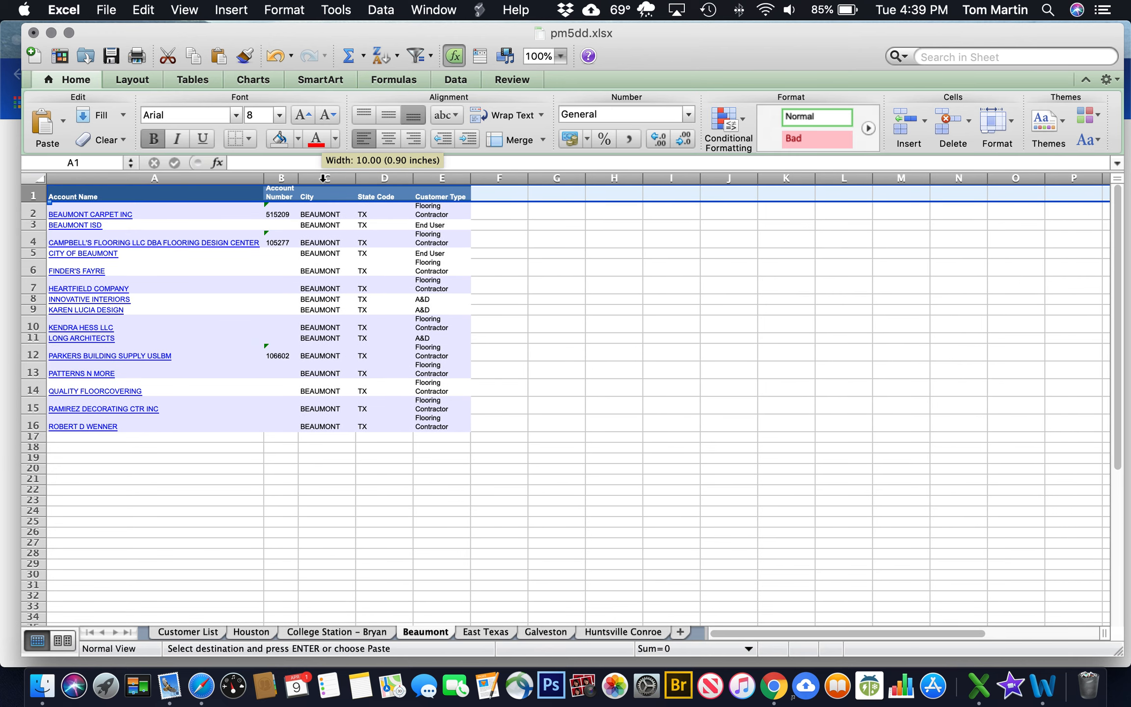
double_click(357, 177)
double_click(404, 177)
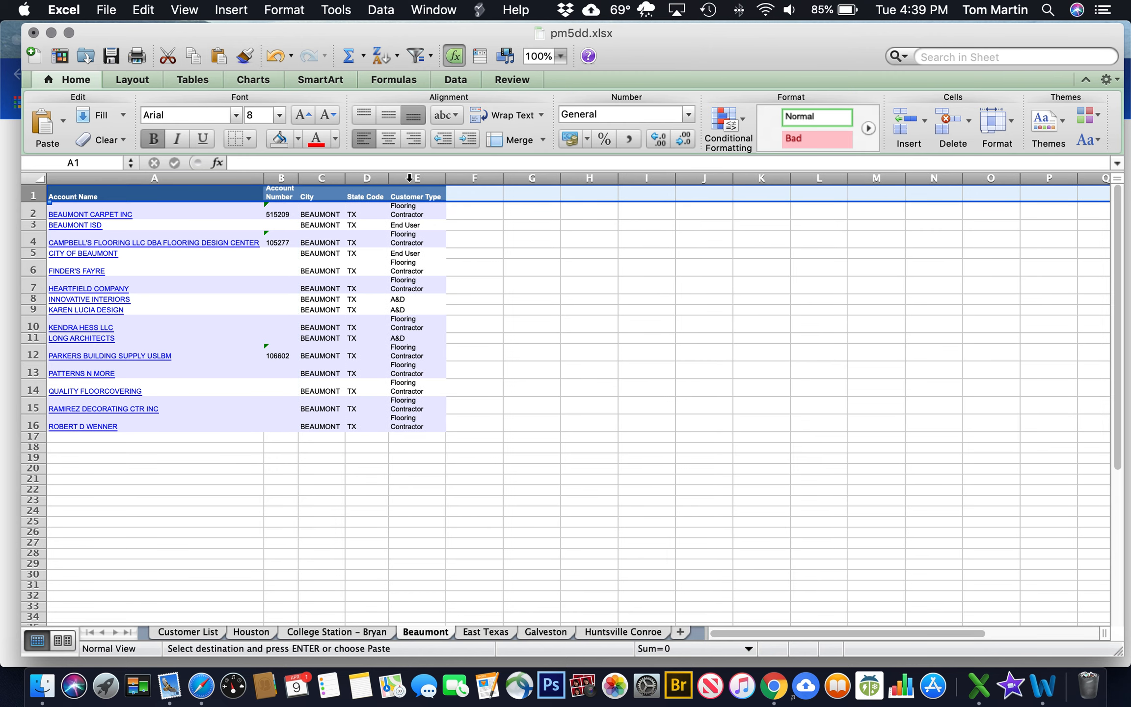
left_click_drag(442, 178, 496, 178)
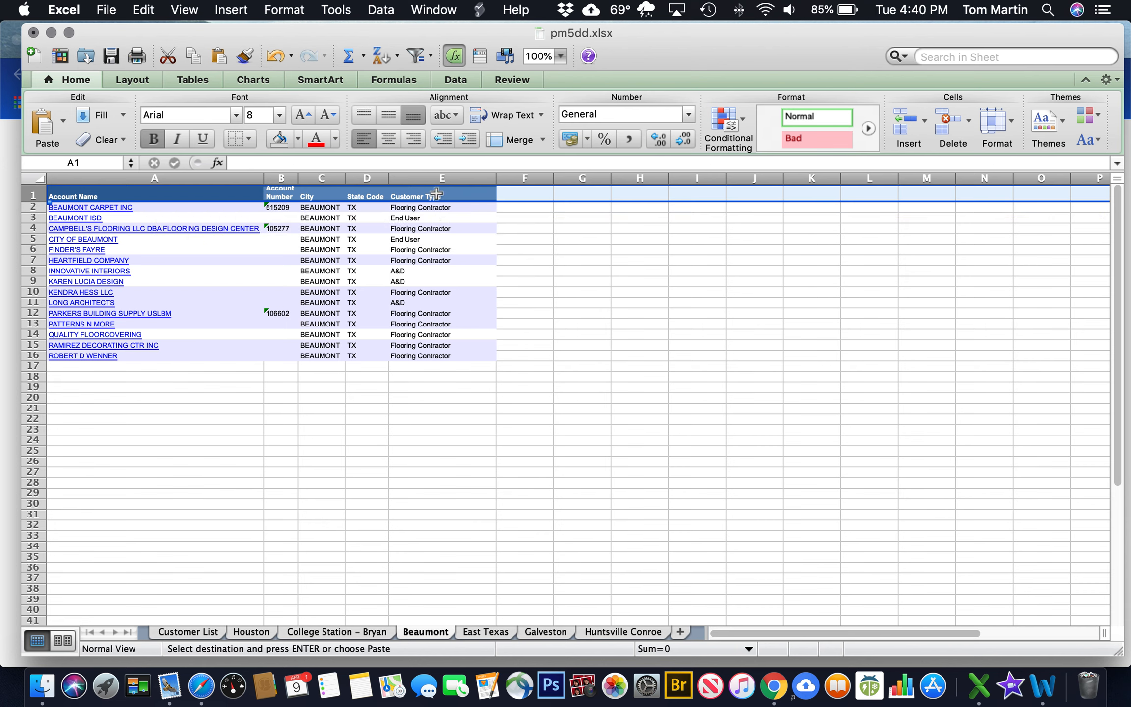
Sort the Beaumont rows by Customer Type ascending: A&D, End User, then Flooring Contractor
left_click(436, 180)
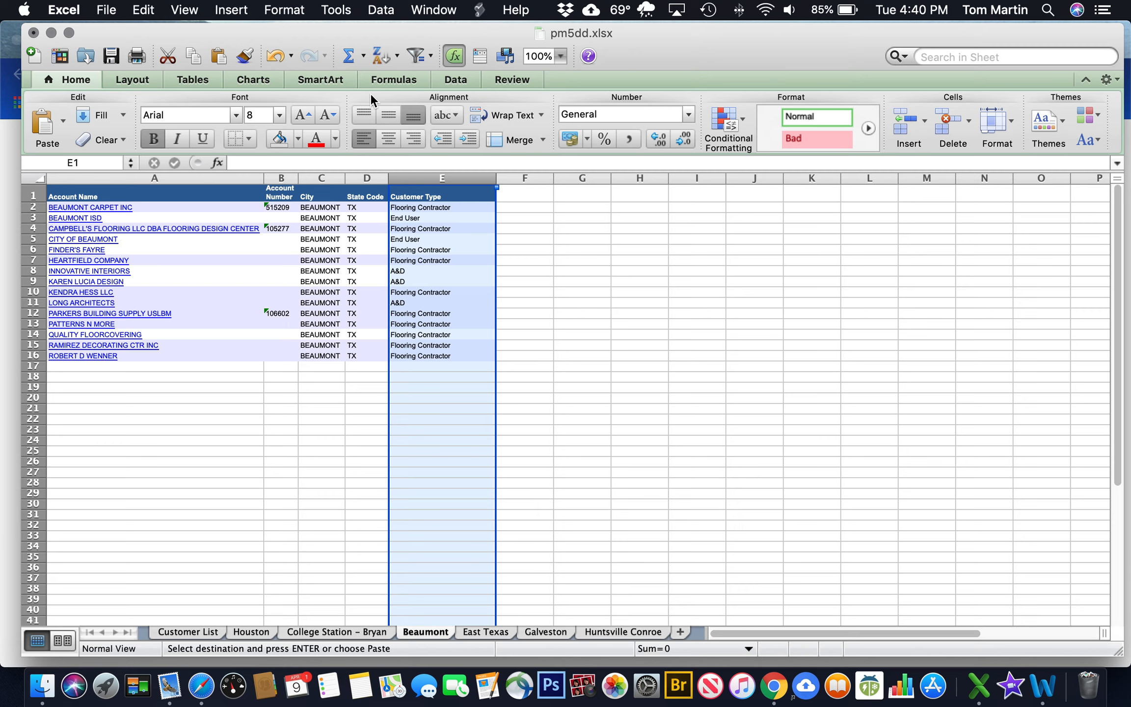
left_click(378, 55)
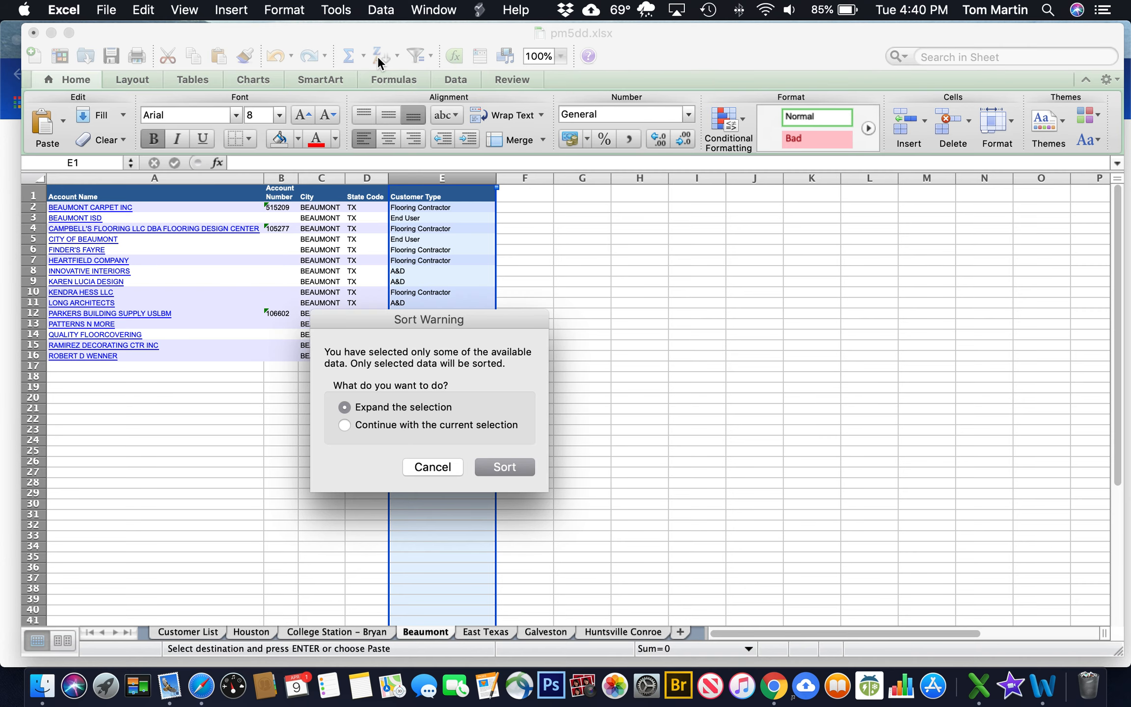
left_click(503, 468)
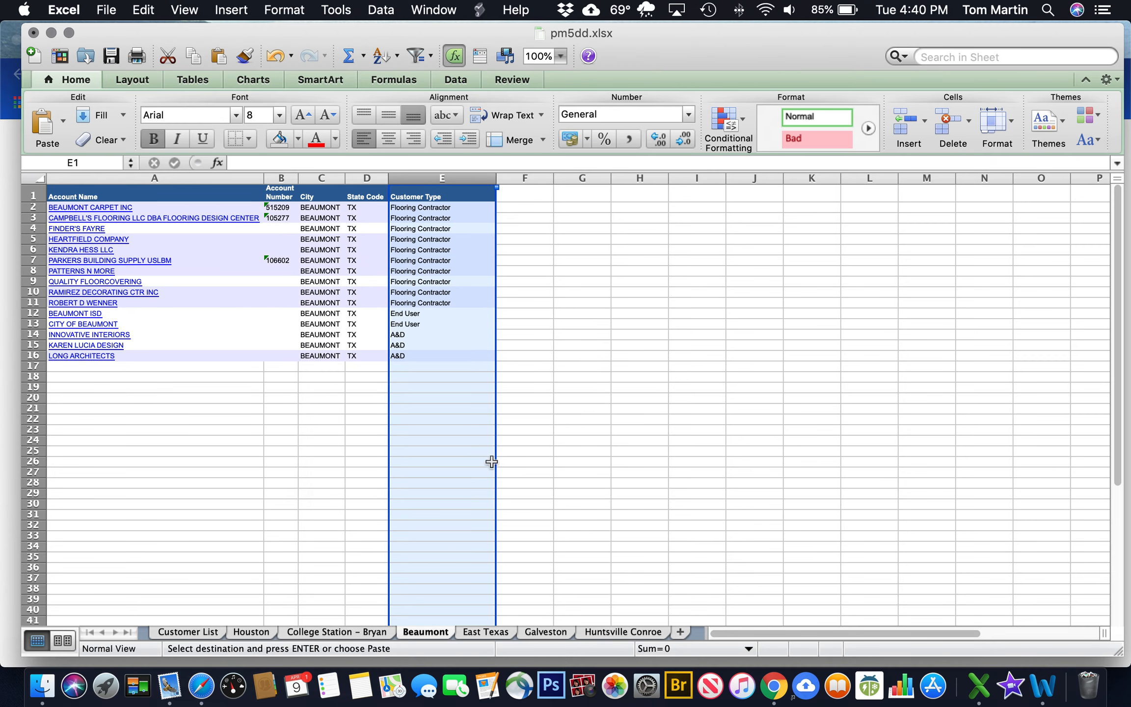
left_click(381, 57)
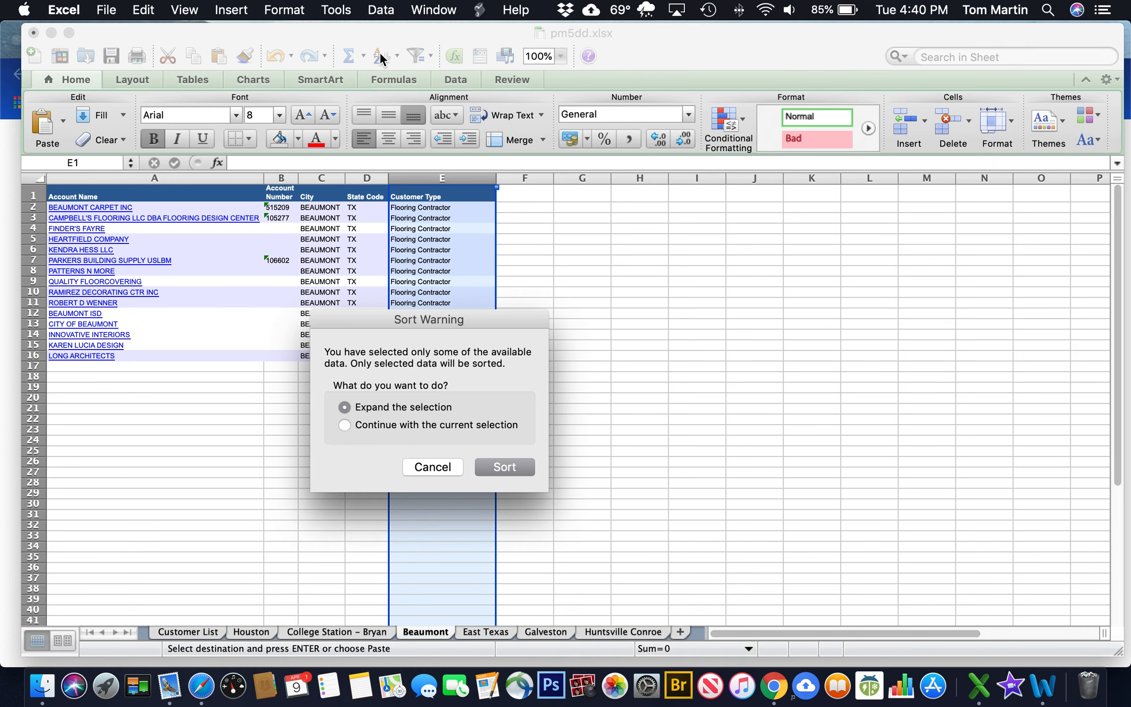
left_click(502, 466)
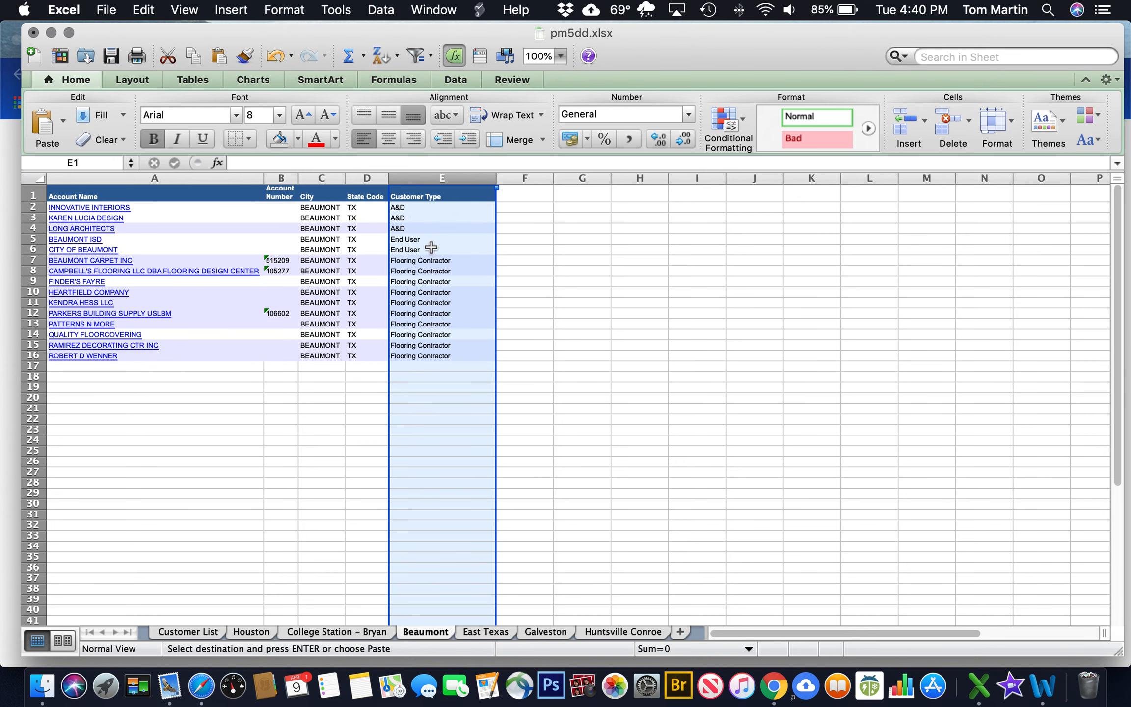
left_click(631, 302)
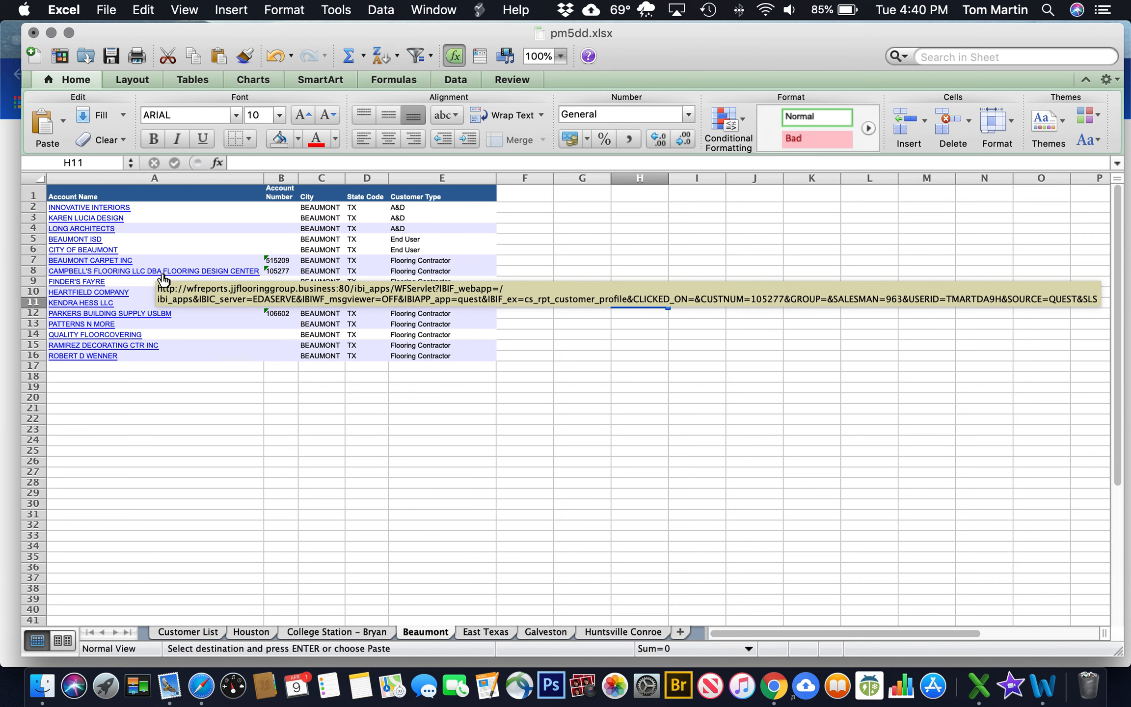
Set No Fill on Beaumont rows 2–22
left_click(37, 209)
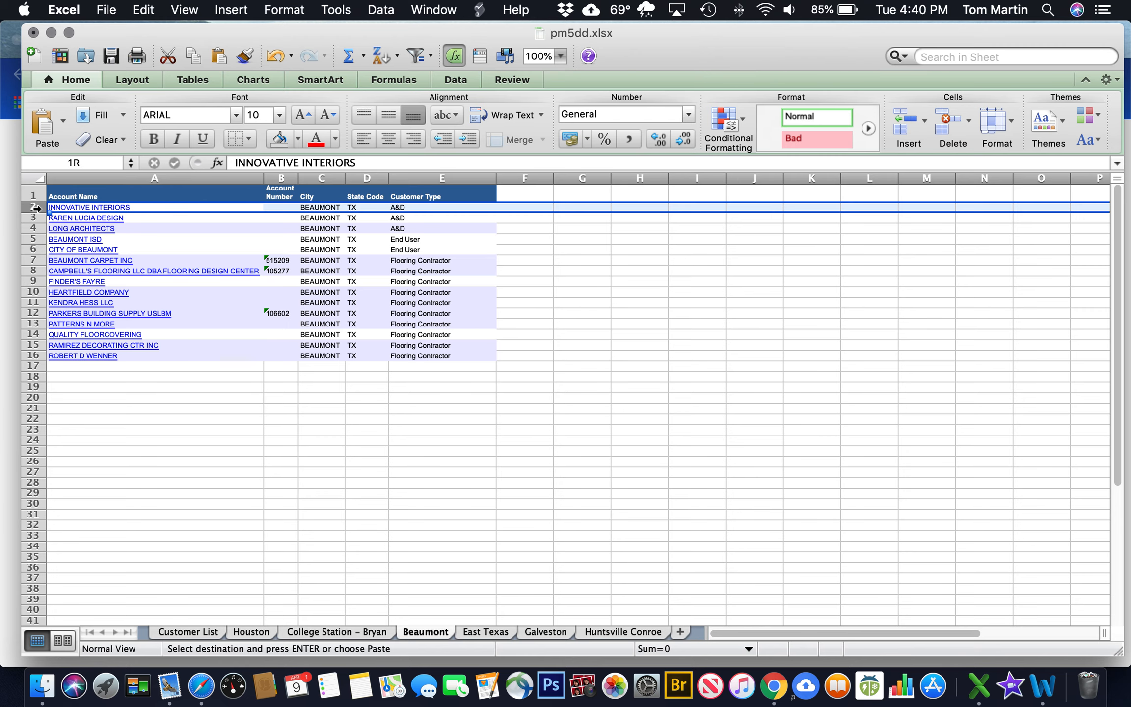
left_click_drag(37, 208, 29, 425)
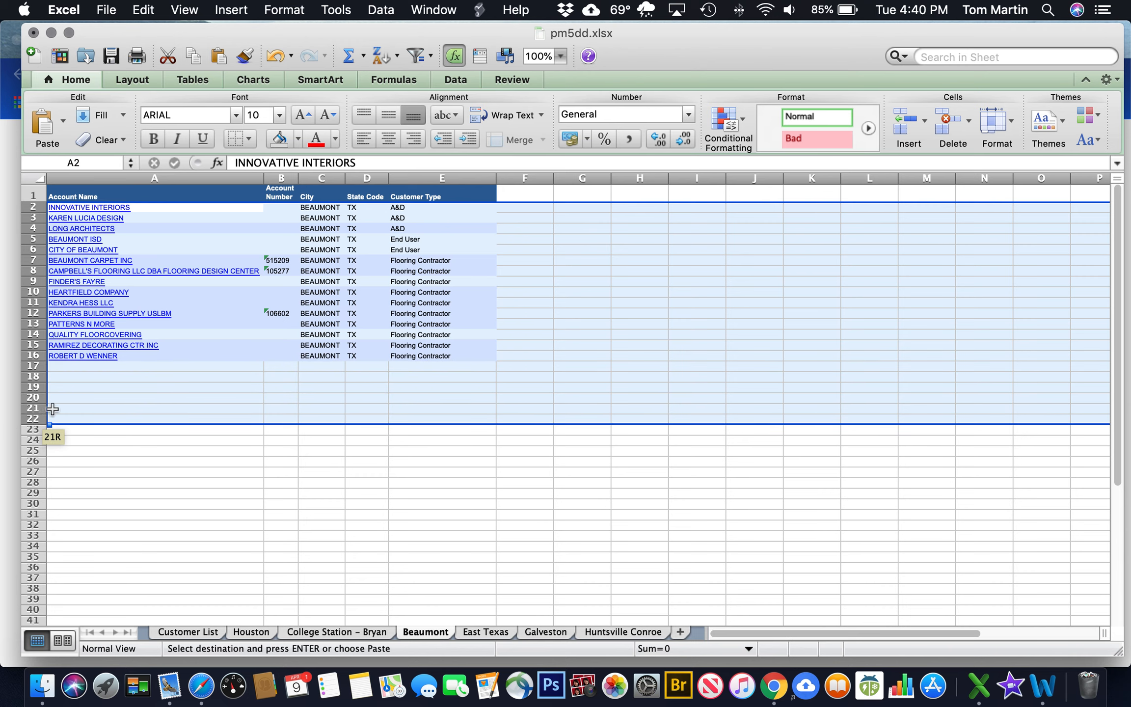
left_click(297, 139)
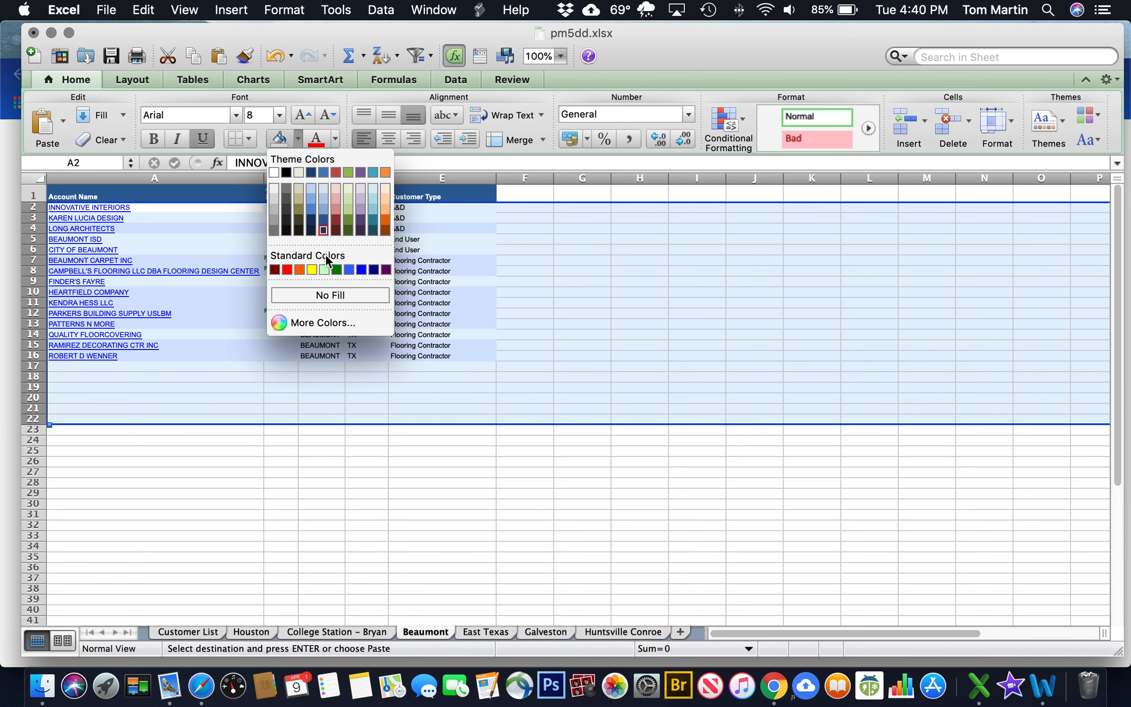
left_click(337, 295)
left_click(623, 310)
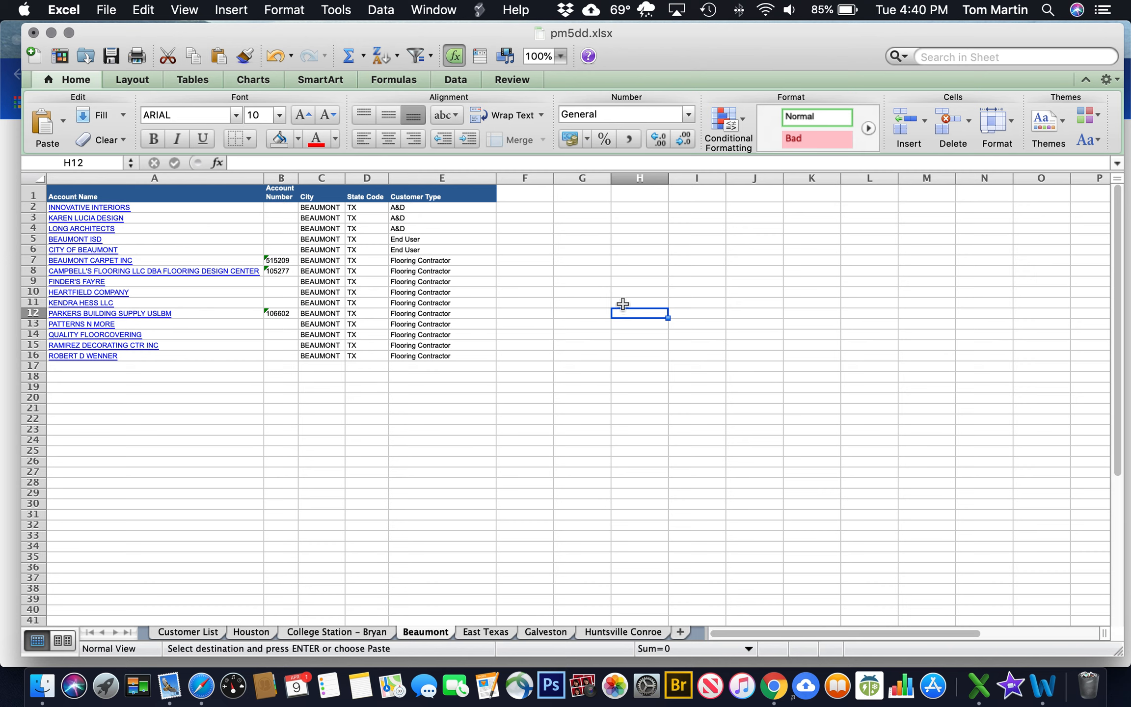
Insert blank rows above BEAUMONT ISD and BEAUMONT CARPET INC to separate the customer-type groups
left_click(35, 239)
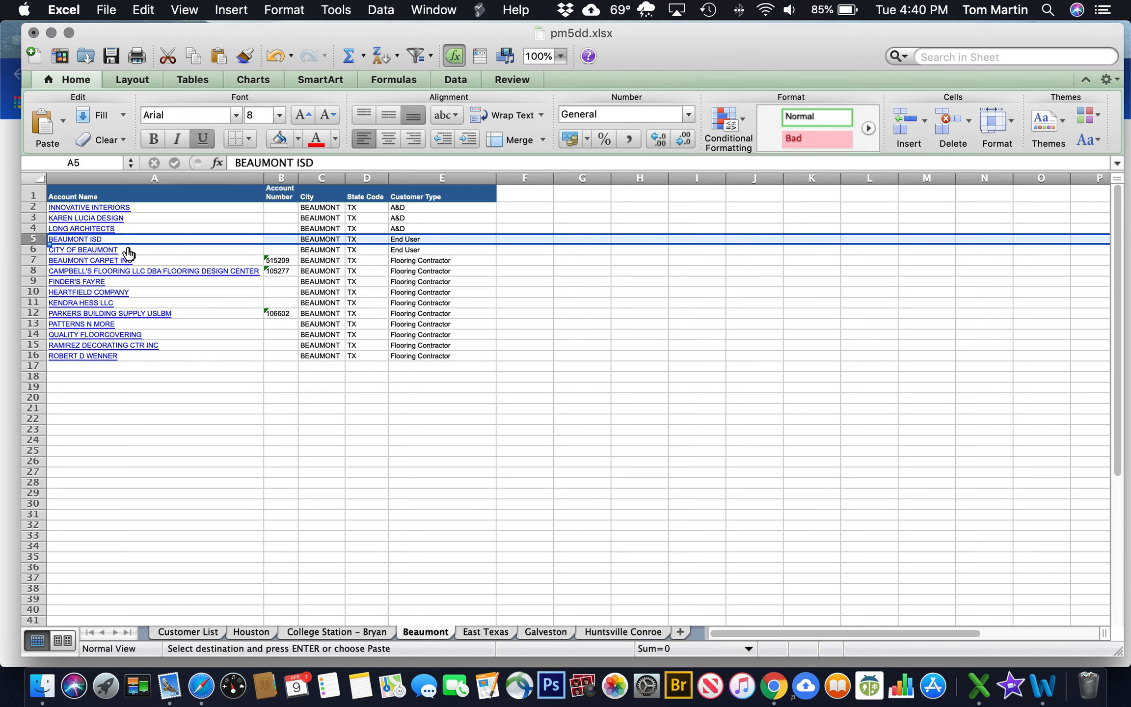
left_click(905, 120)
left_click(905, 120)
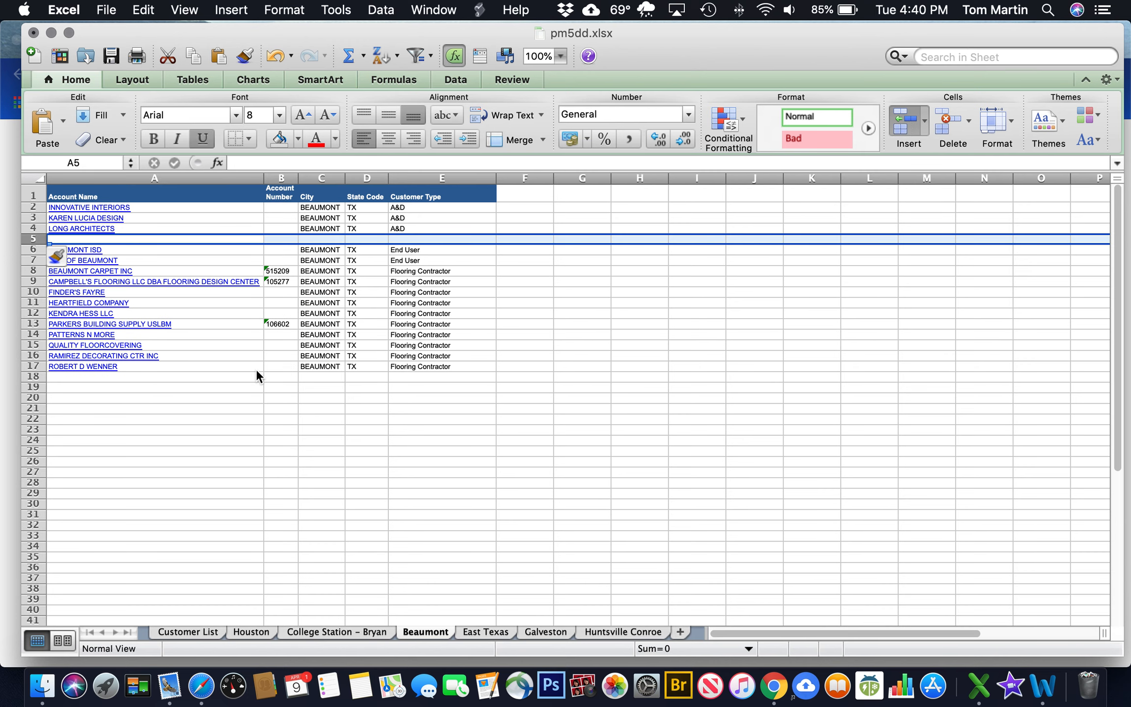
left_click(32, 292)
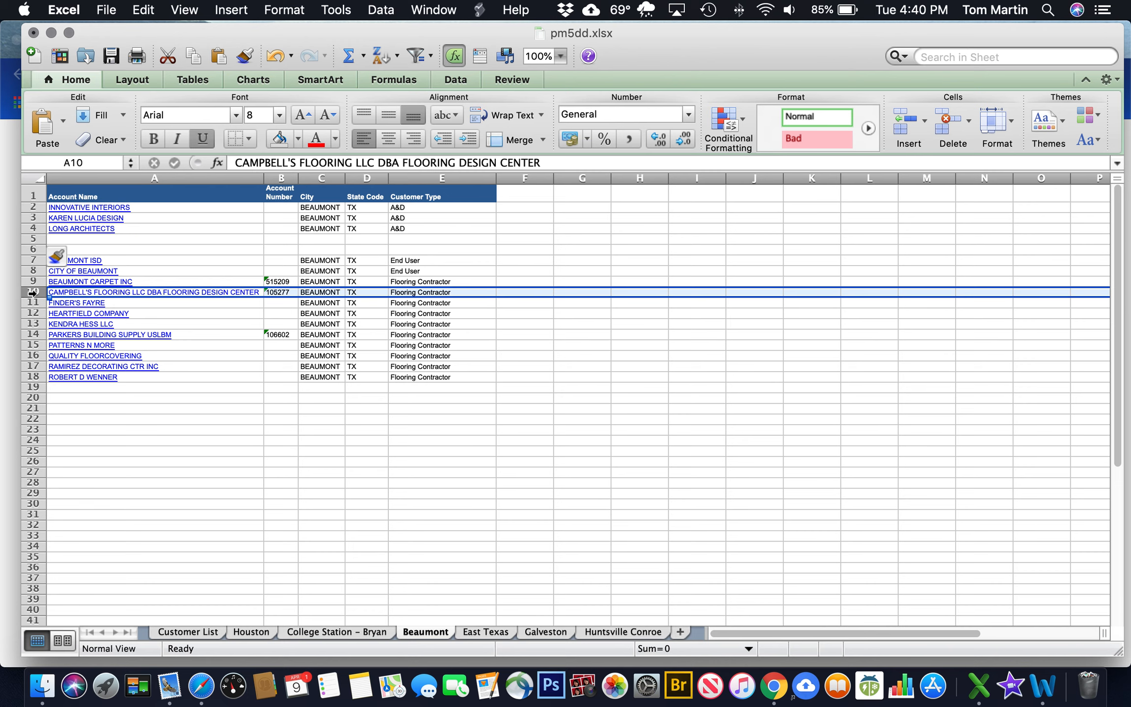
left_click(33, 282)
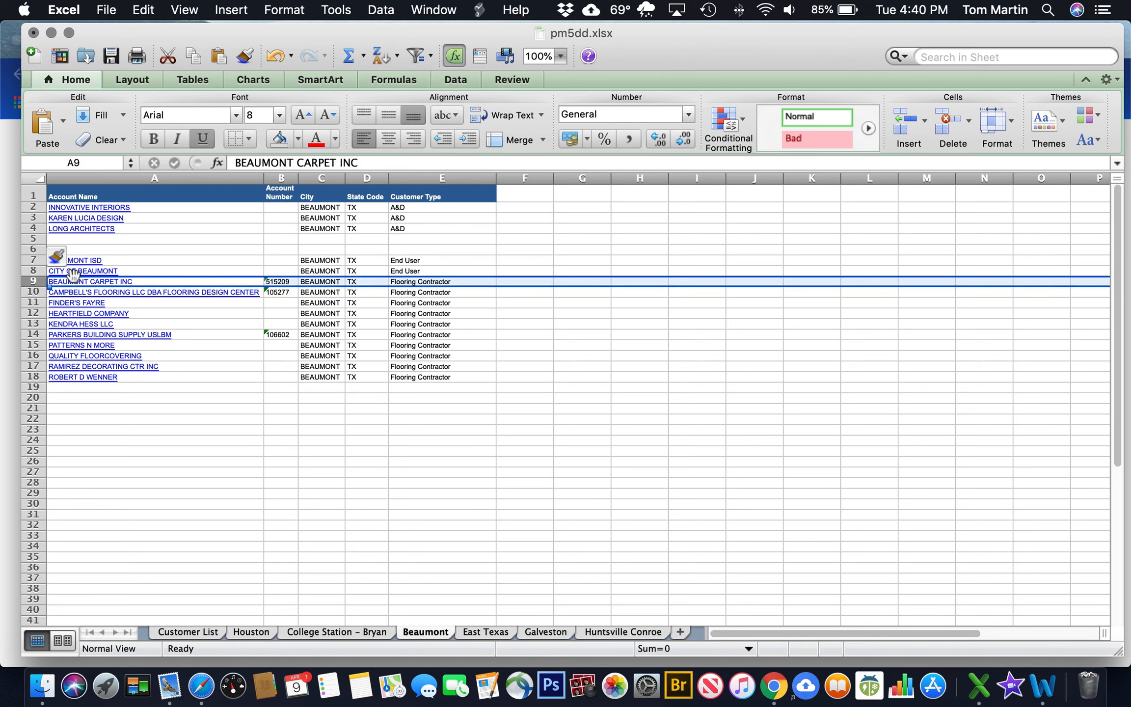
left_click(905, 126)
left_click(905, 126)
left_click(905, 126)
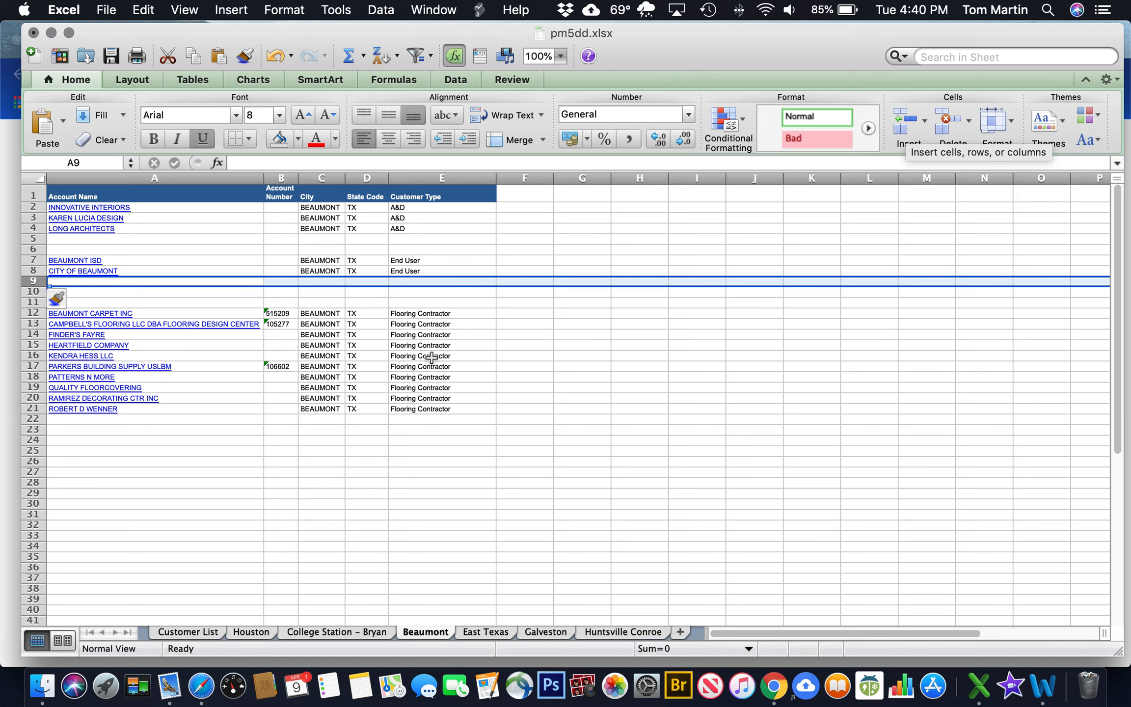
left_click(87, 301)
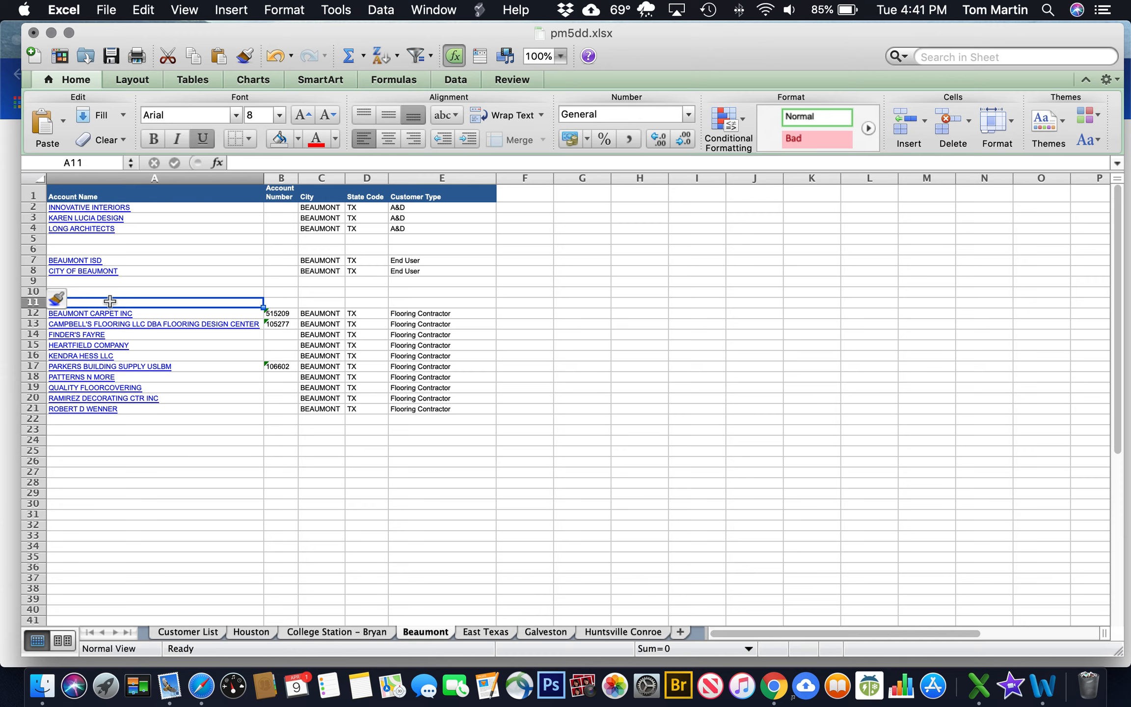
Make A11 a bold, 12-point red 'Flooring Contractors' heading
type("Flo")
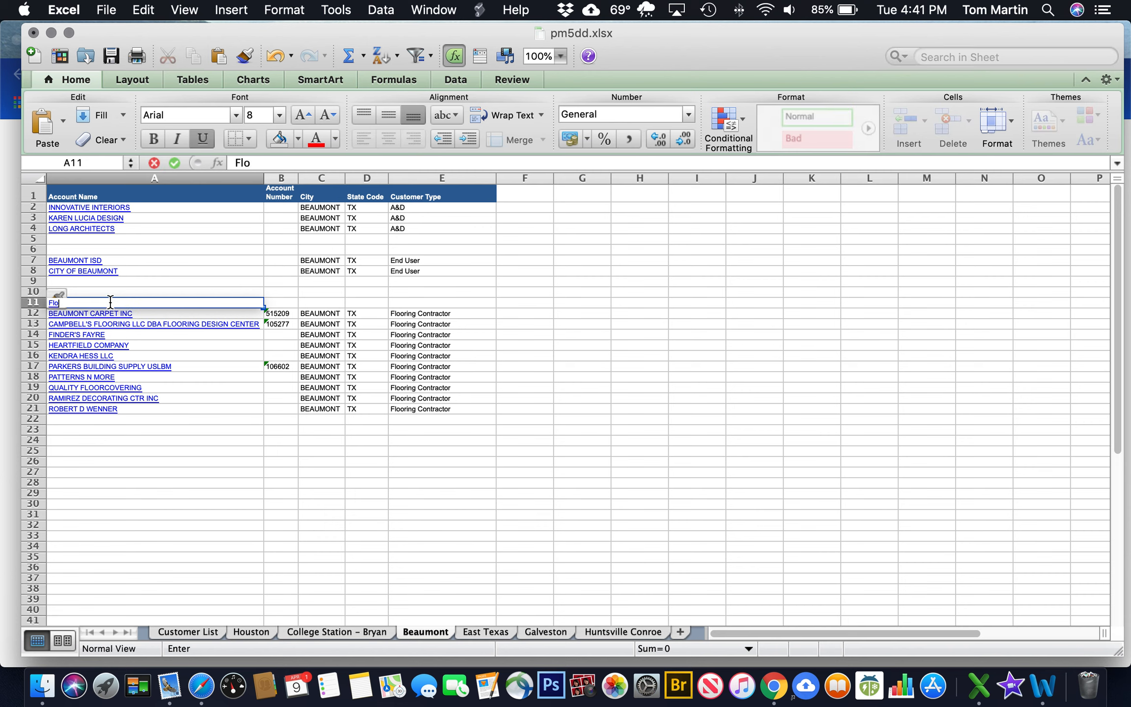
left_click(279, 116)
left_click(272, 204)
left_click(154, 141)
type("Floorin")
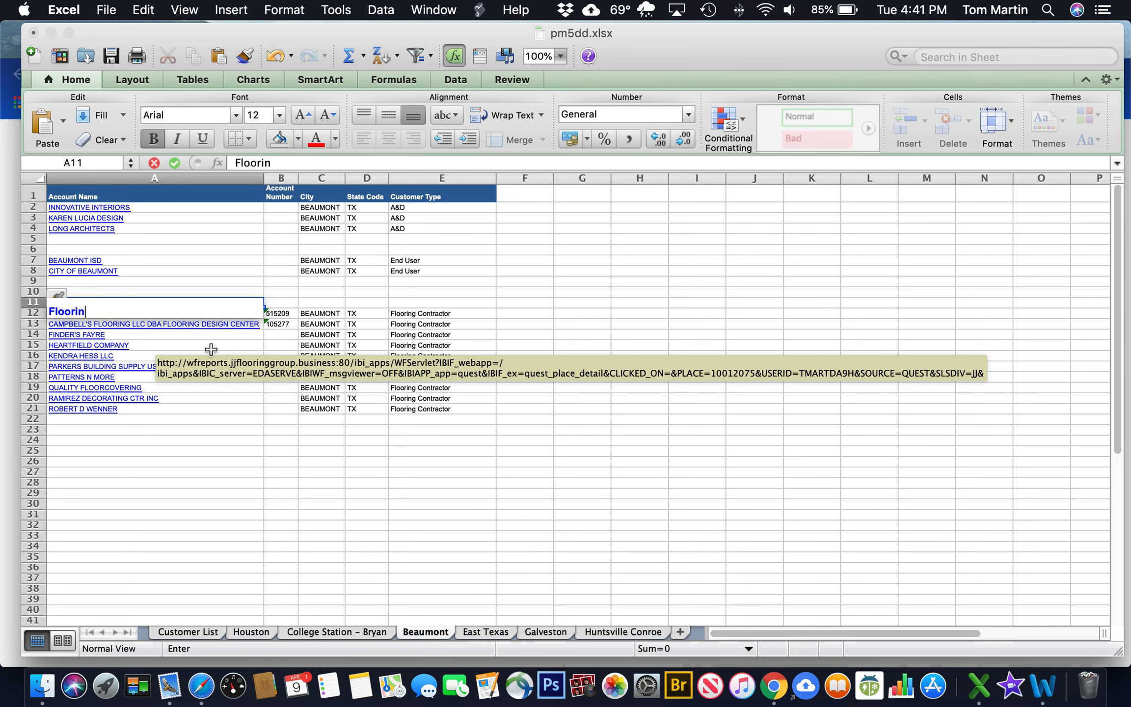
type("g Contractors")
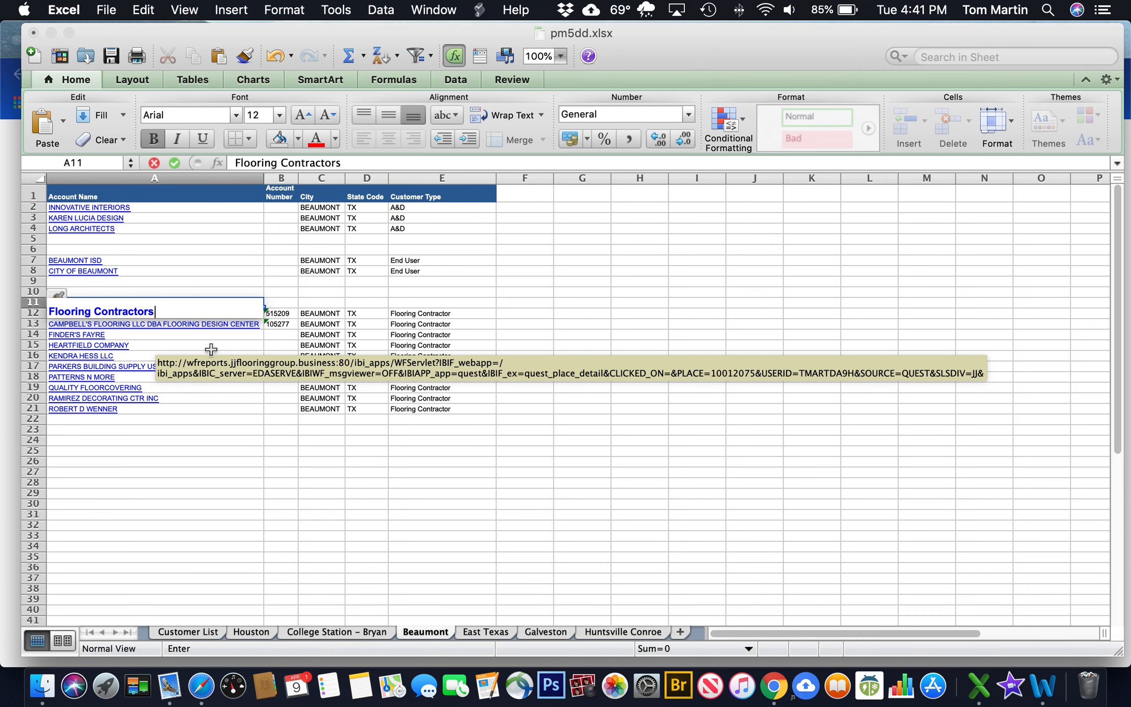
key("Return")
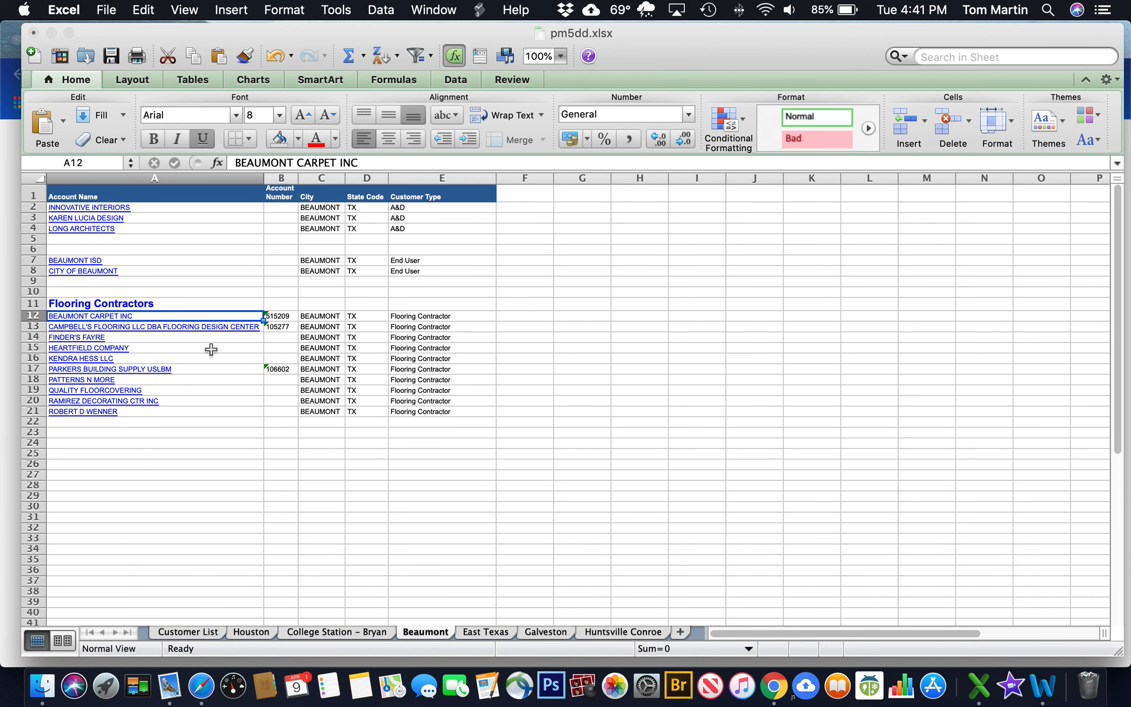
left_click(170, 304)
left_click(335, 139)
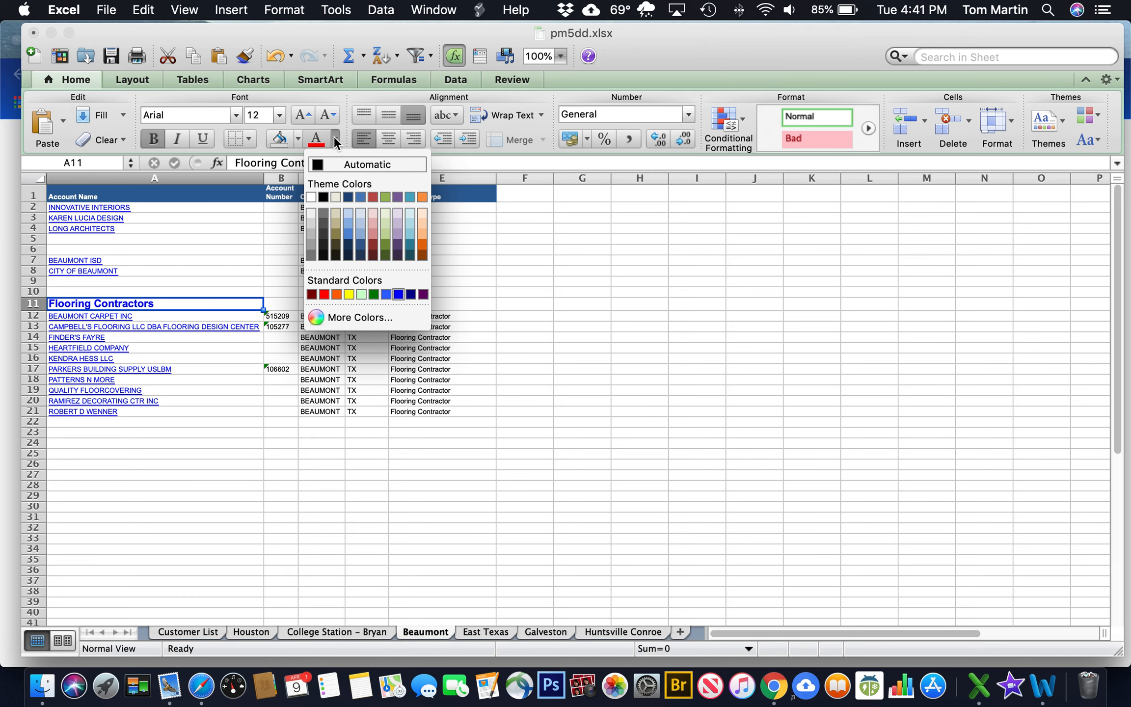
left_click(334, 140)
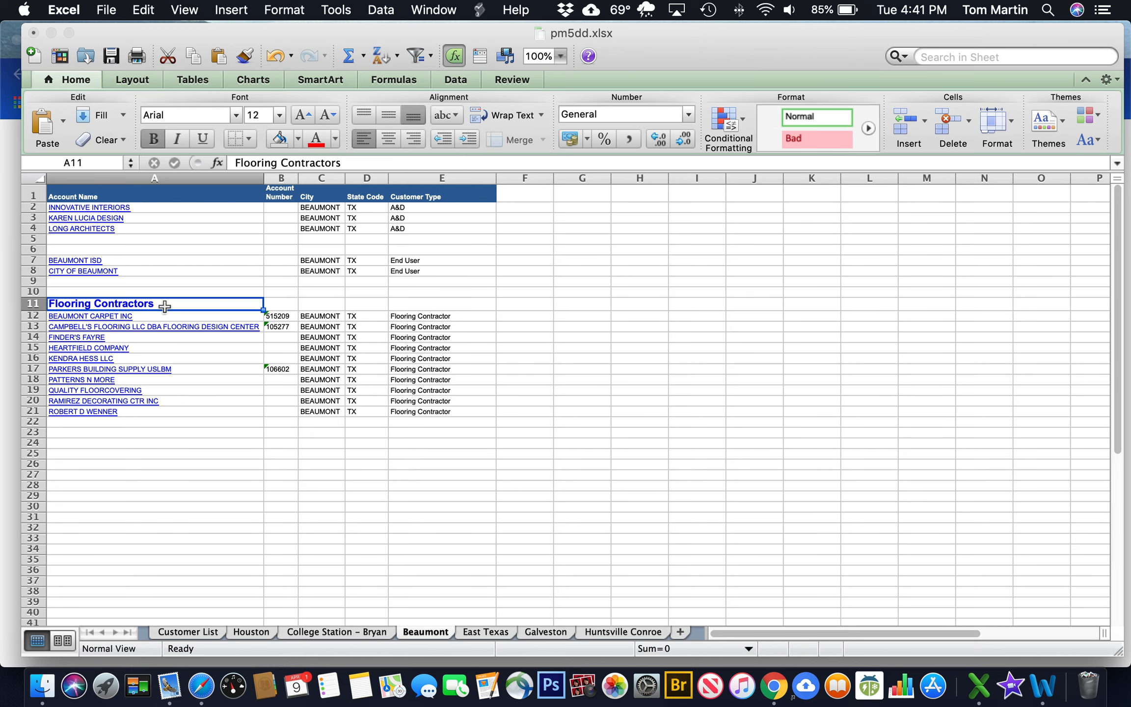
left_click(317, 140)
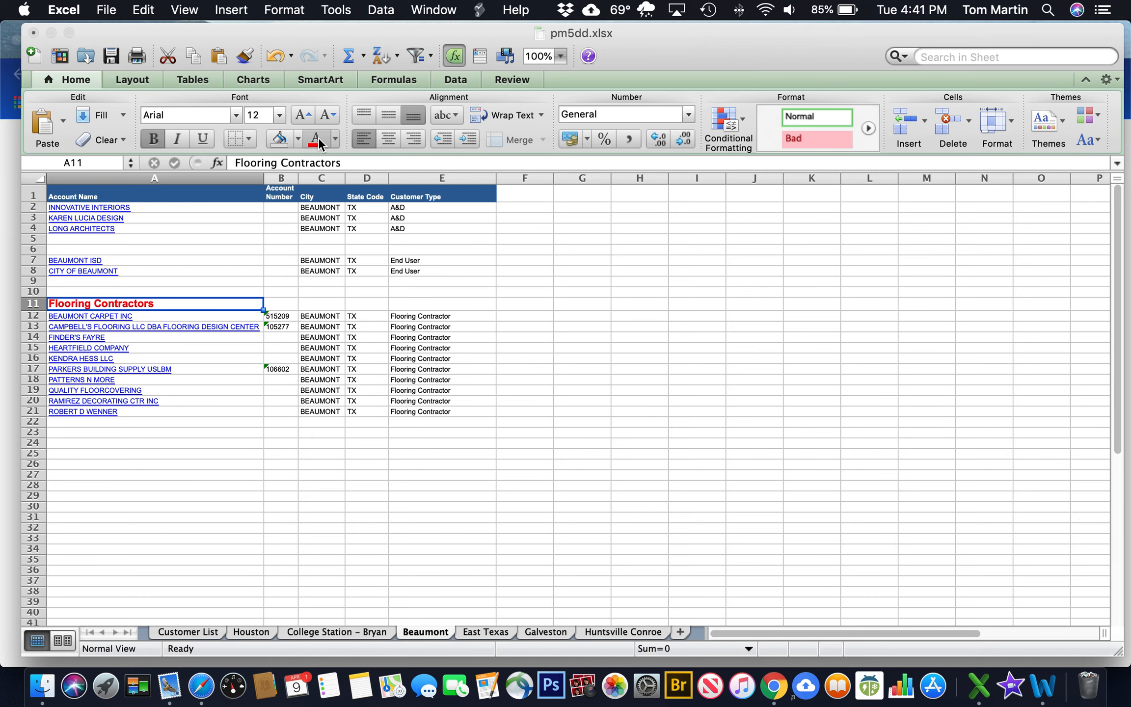
Insert a blank, unshaded row 2 above the A&D firms
left_click(95, 250)
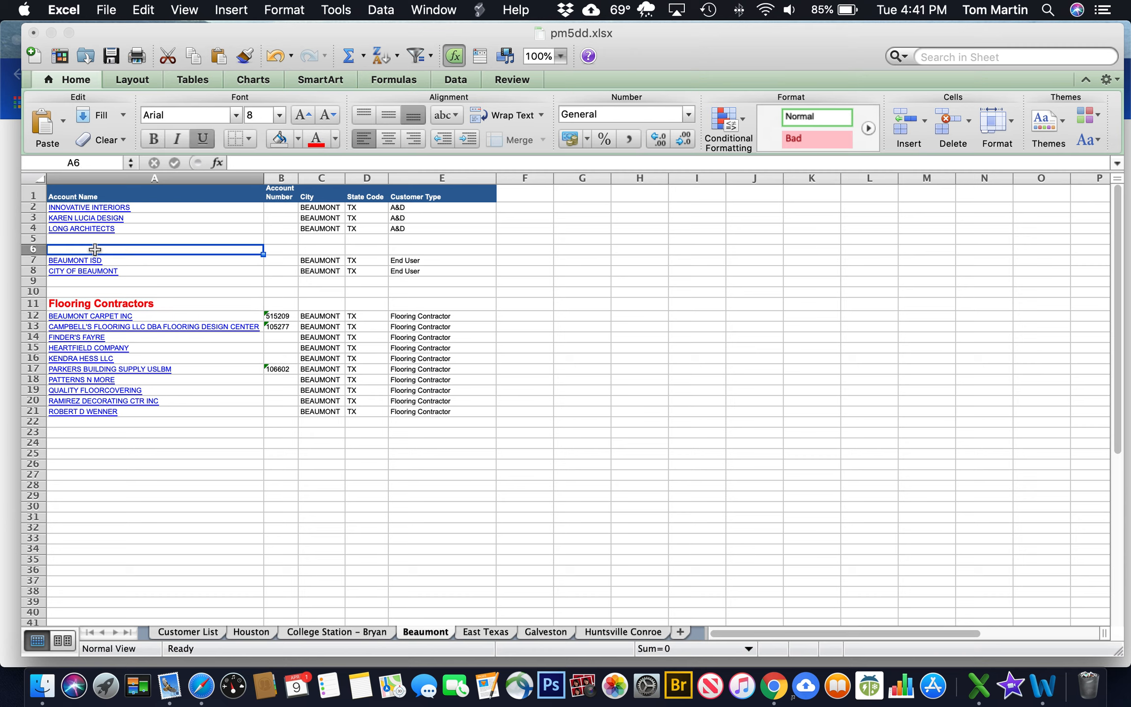
left_click(97, 305)
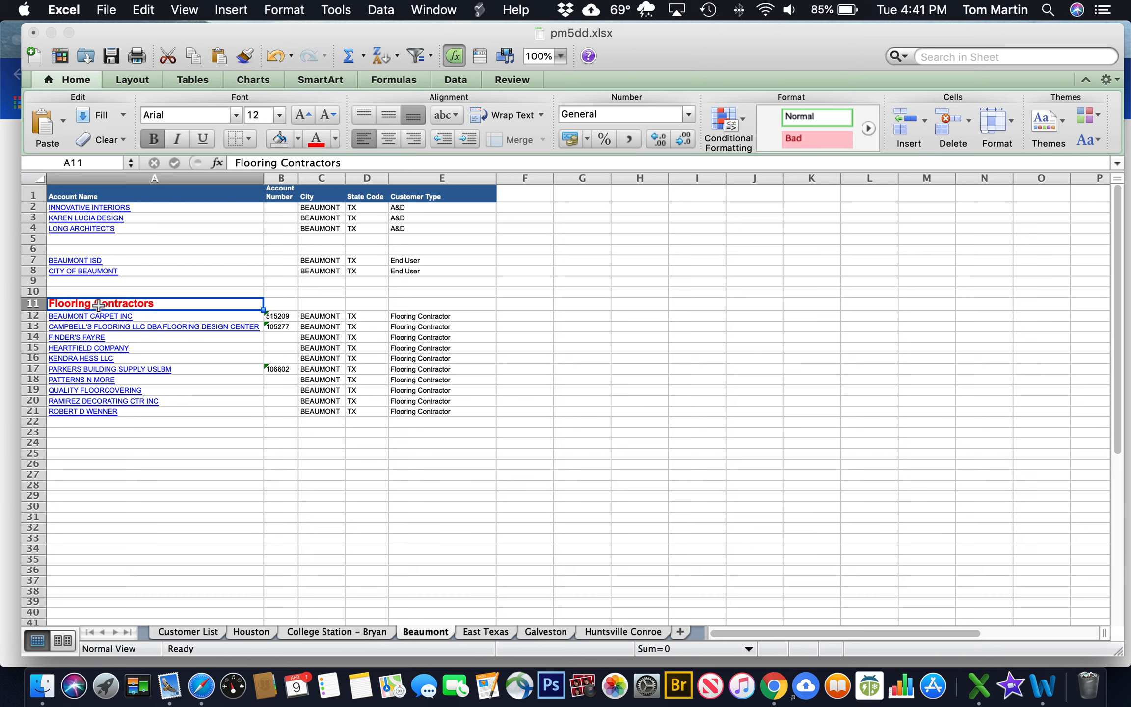
left_click(94, 251)
left_click(31, 207)
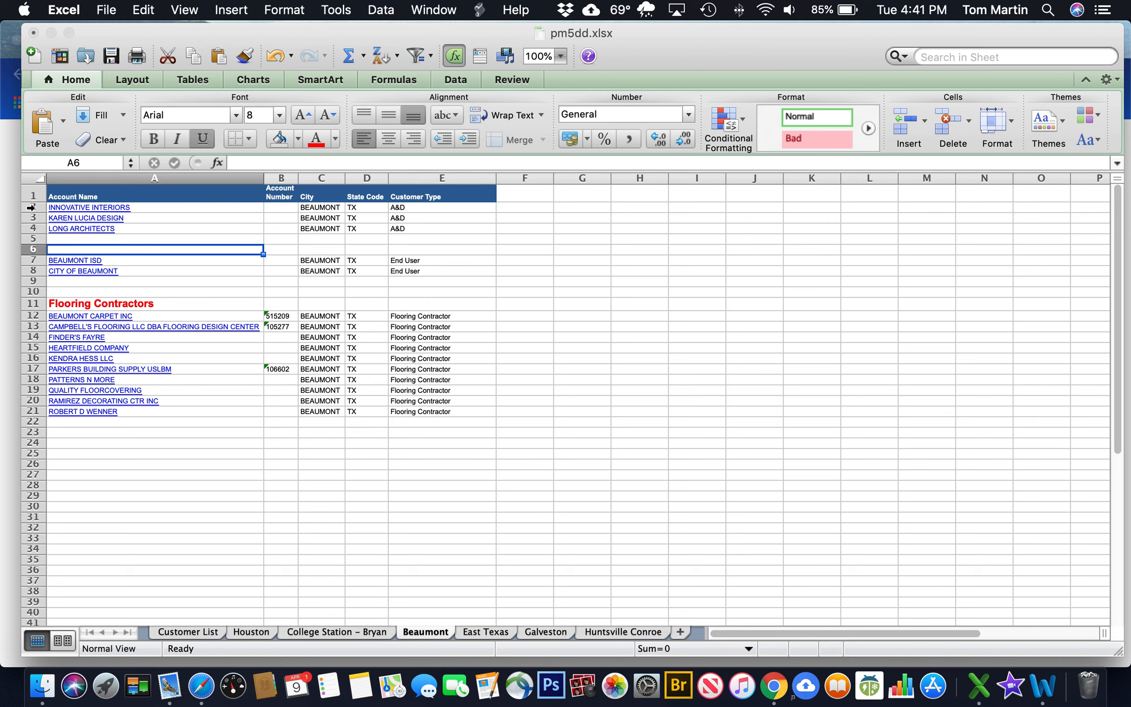
left_click(910, 116)
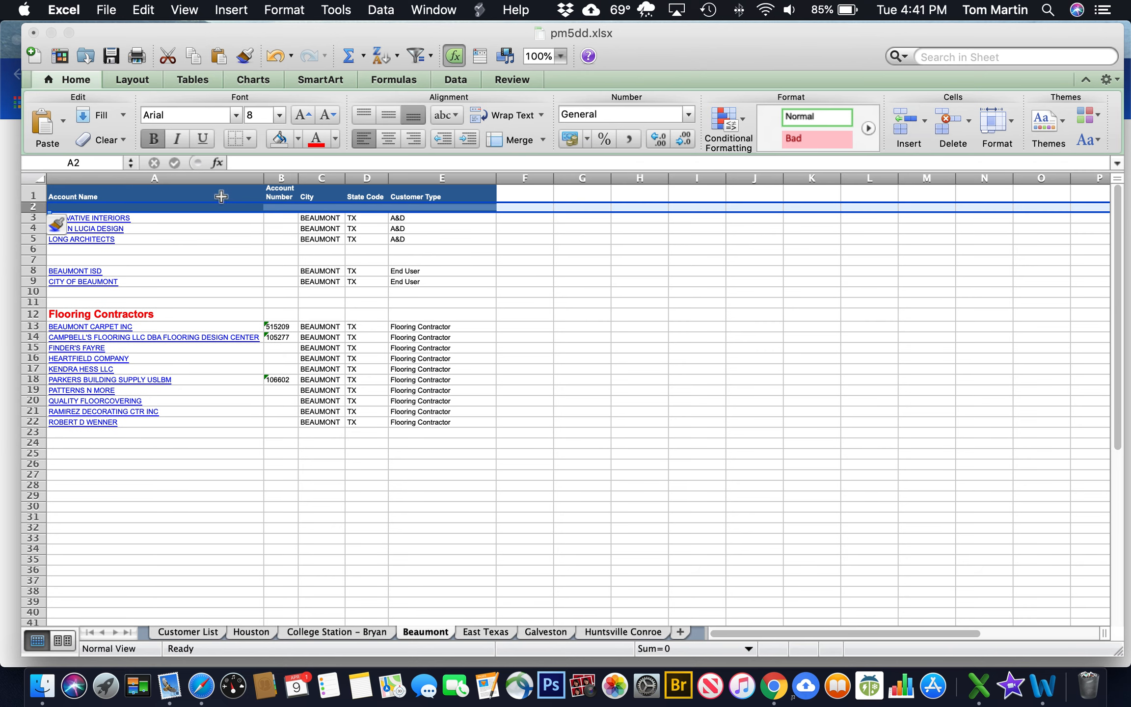
left_click(298, 139)
left_click(317, 293)
Enter a red 12-point 'A+D Firms' heading in cell A2
left_click(83, 207)
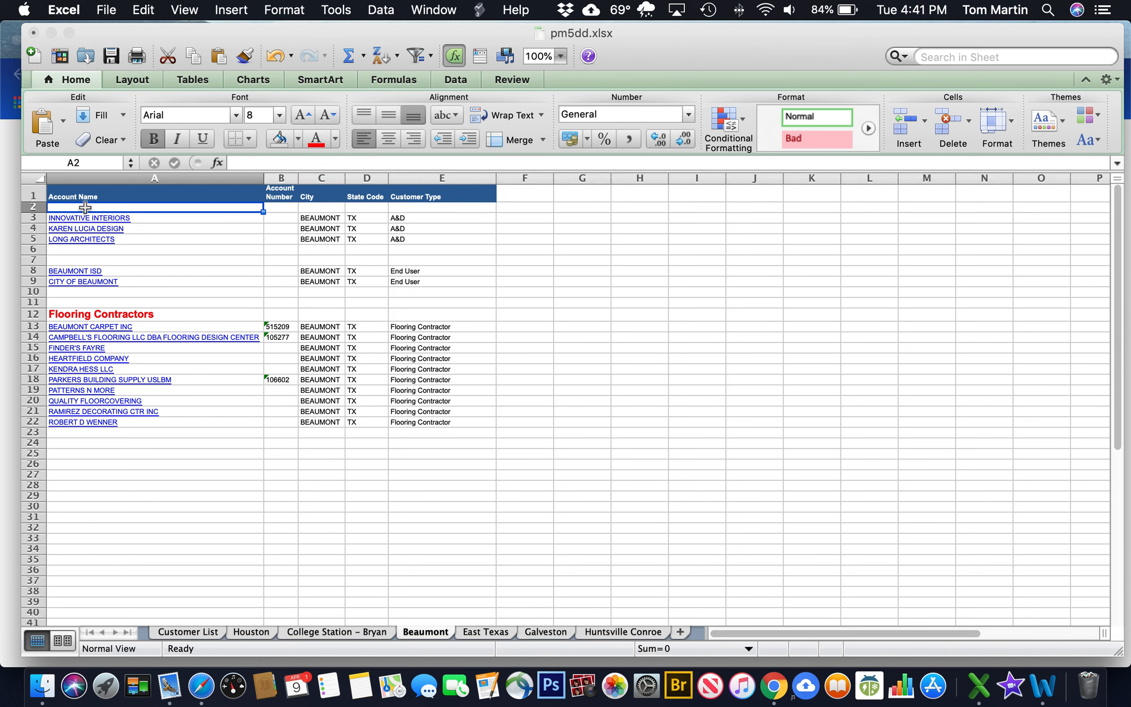
type("A+D Firms")
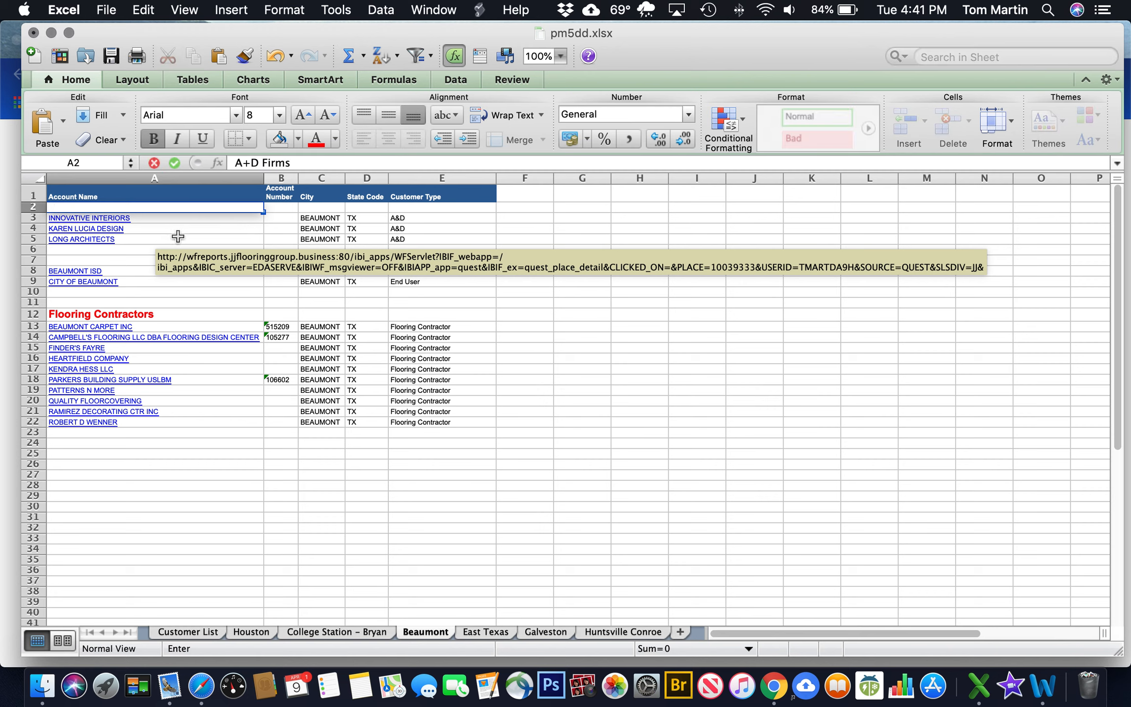
key("Return")
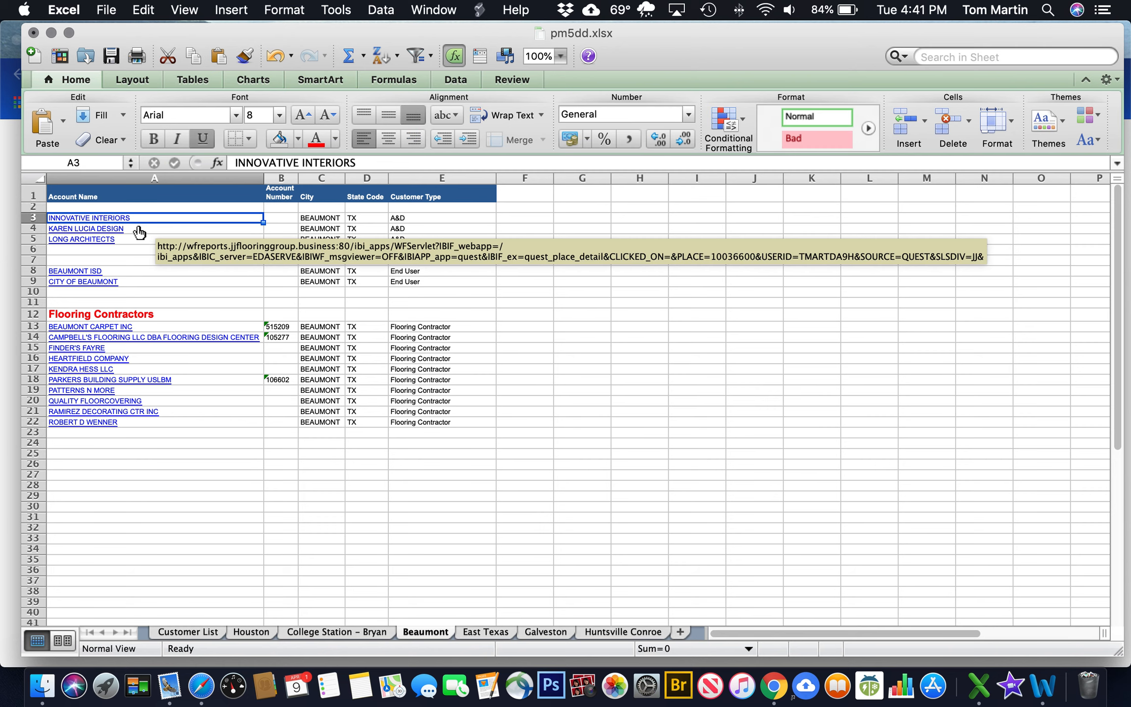
left_click(108, 207)
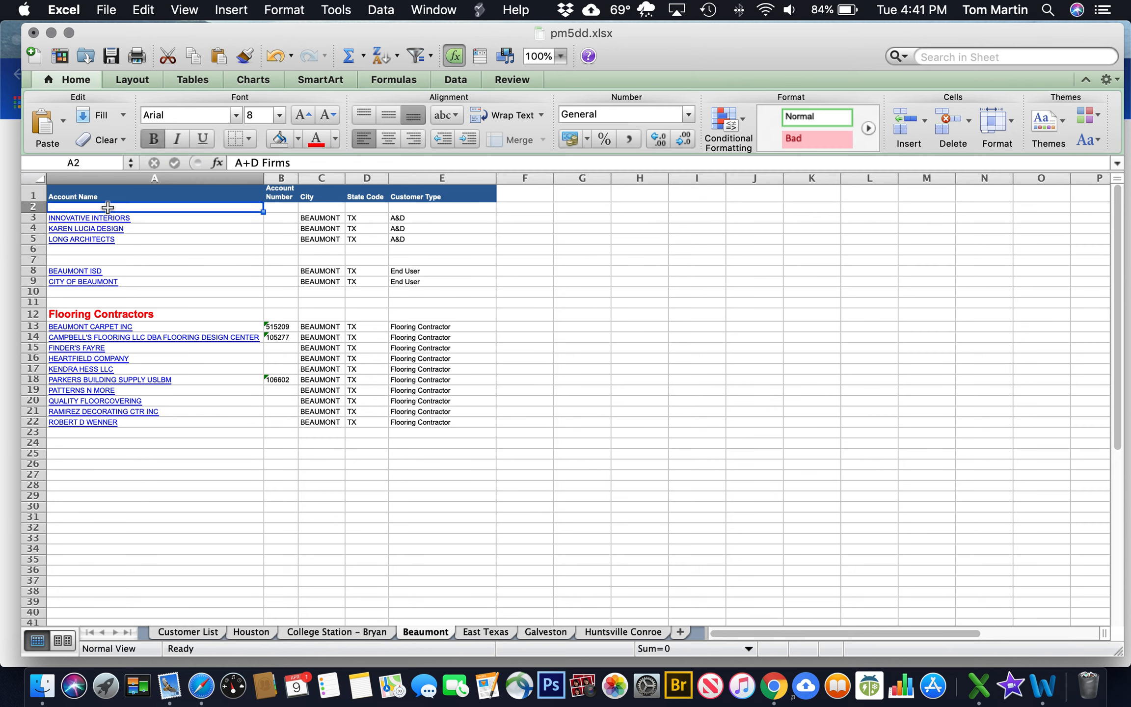
left_click(316, 139)
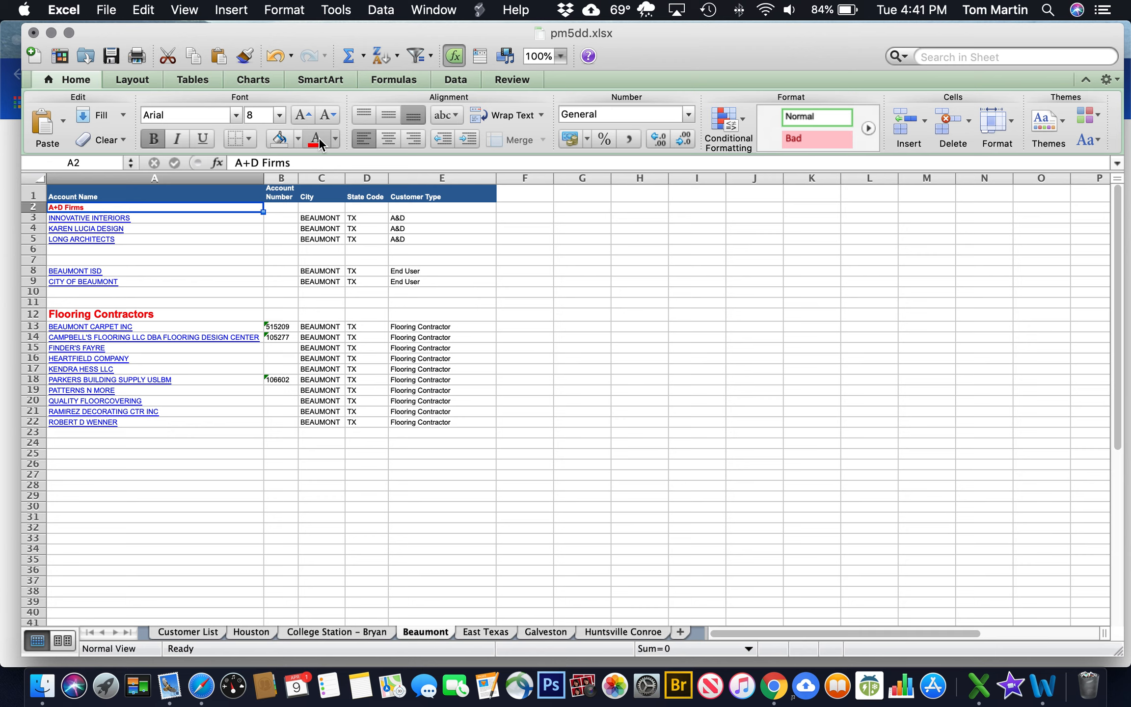
left_click(280, 116)
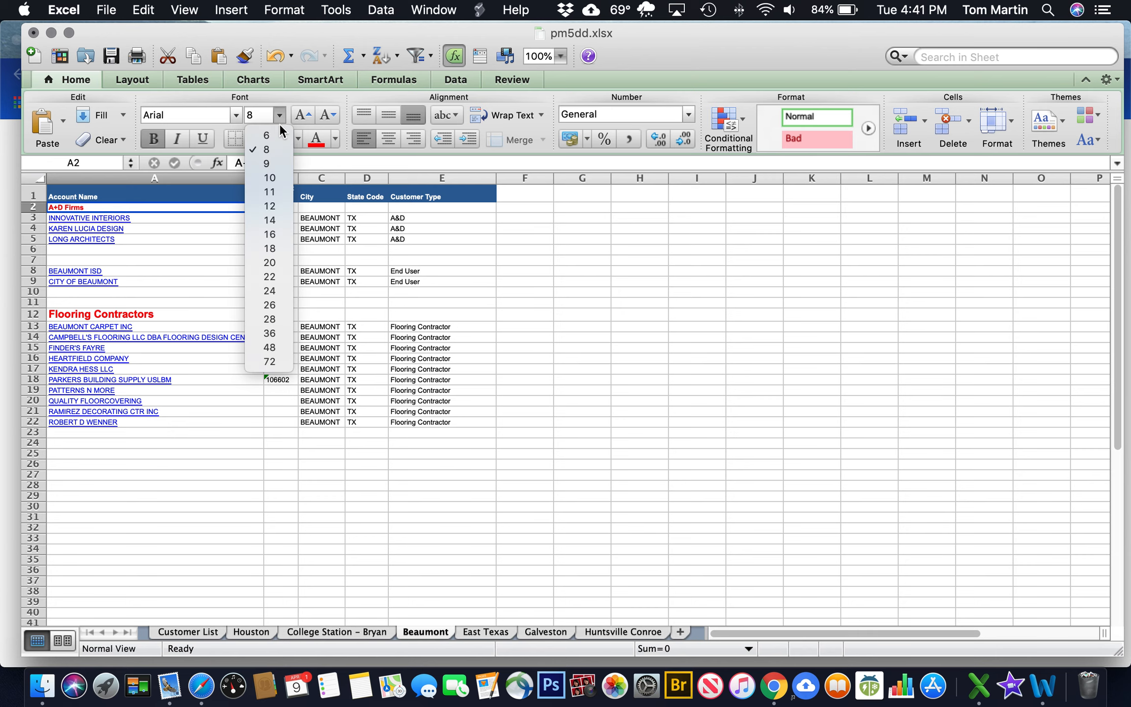
left_click(274, 209)
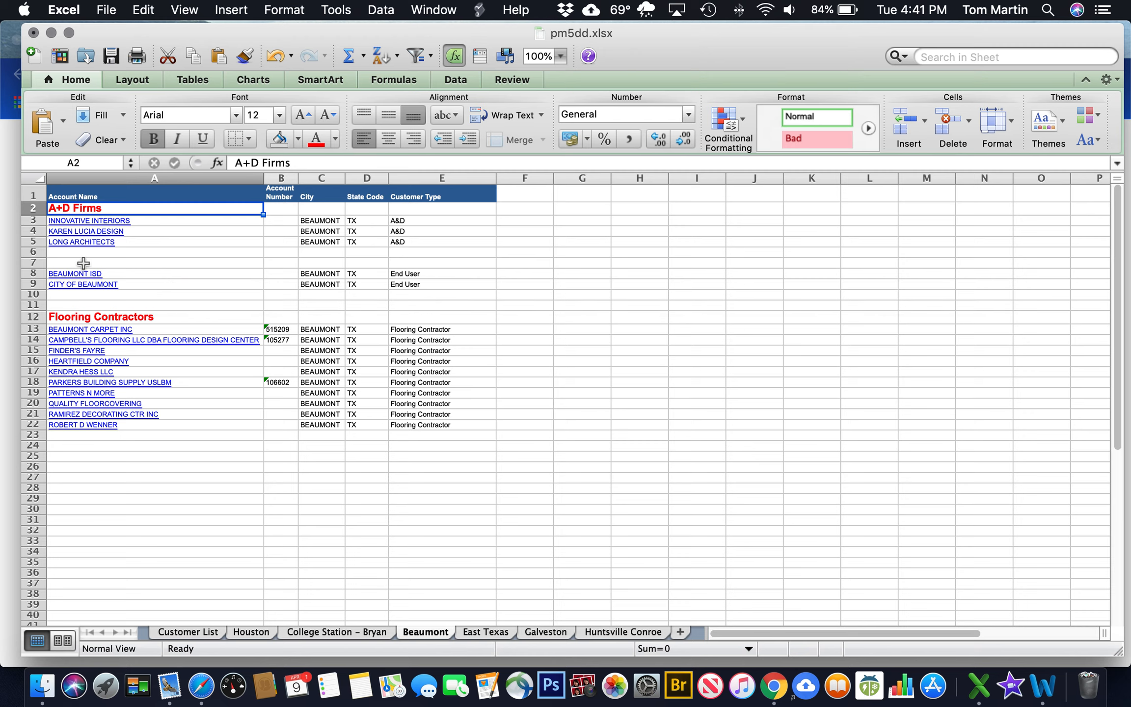
left_click(83, 264)
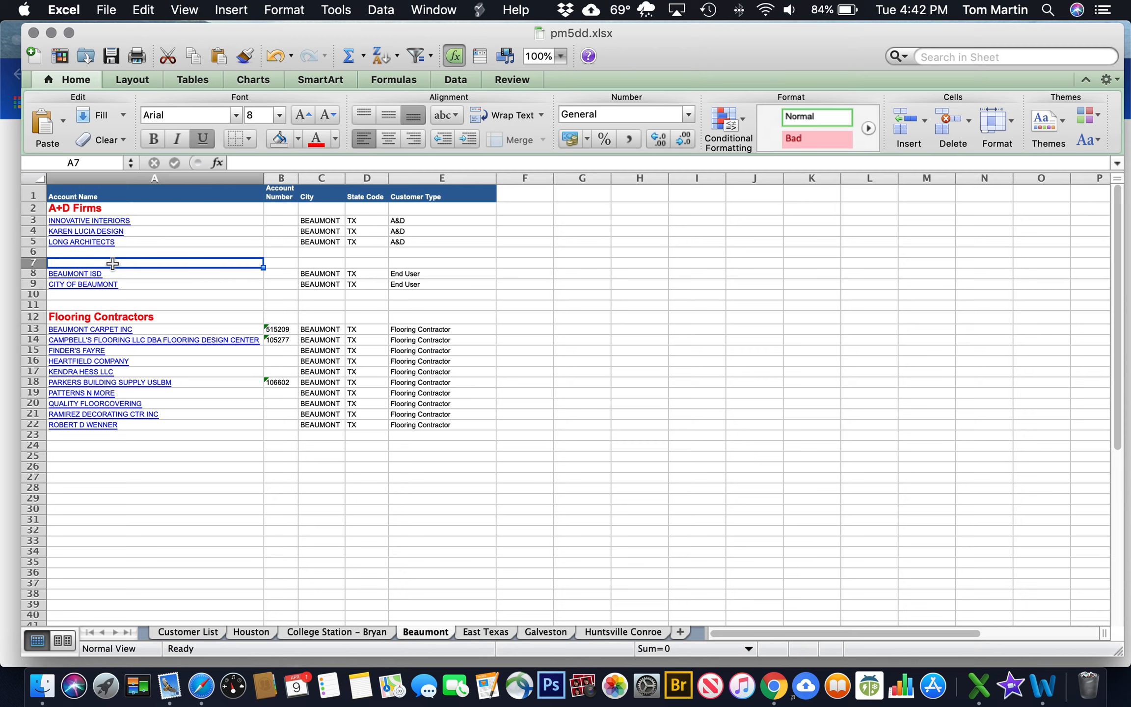
Type 'Education' in A7 and format it red, 12-point, without underline
type("Ed")
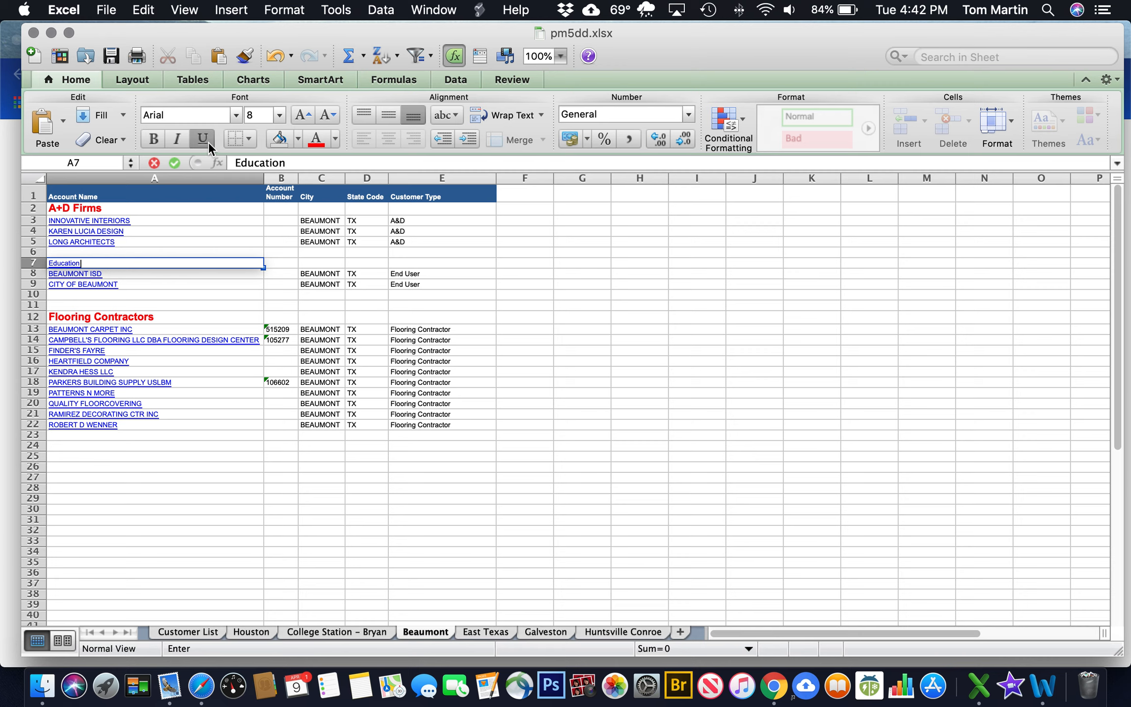
type("ucation")
left_click(197, 293)
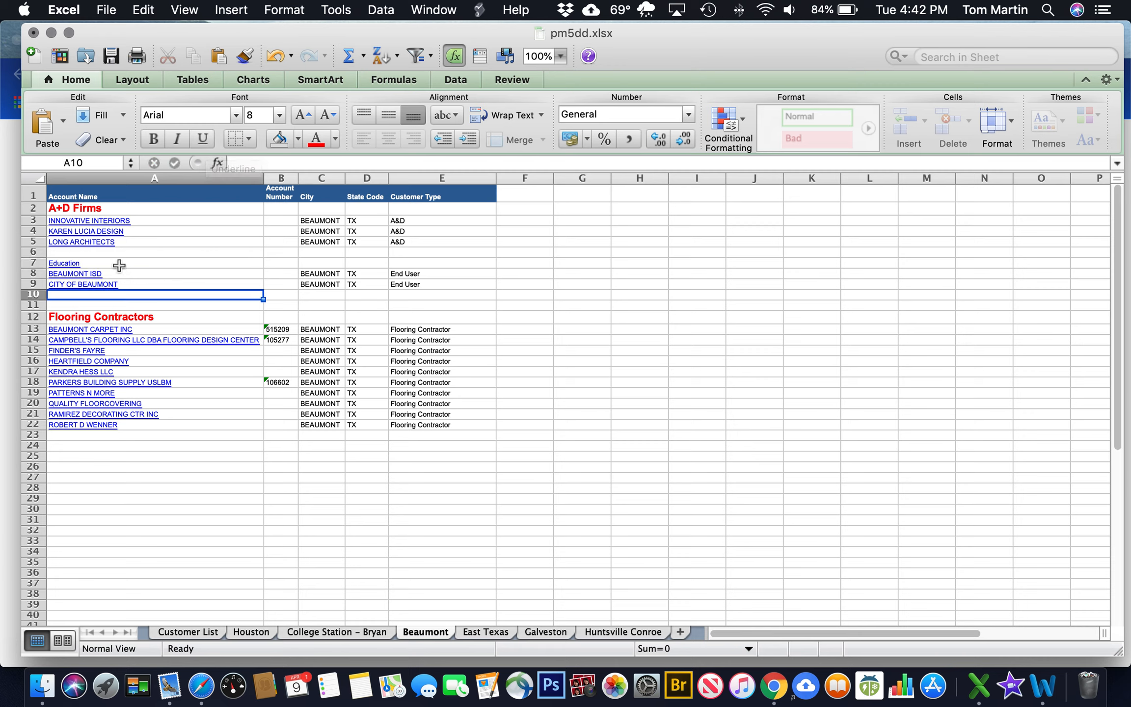
left_click(108, 261)
left_click(202, 140)
left_click(316, 139)
left_click(279, 116)
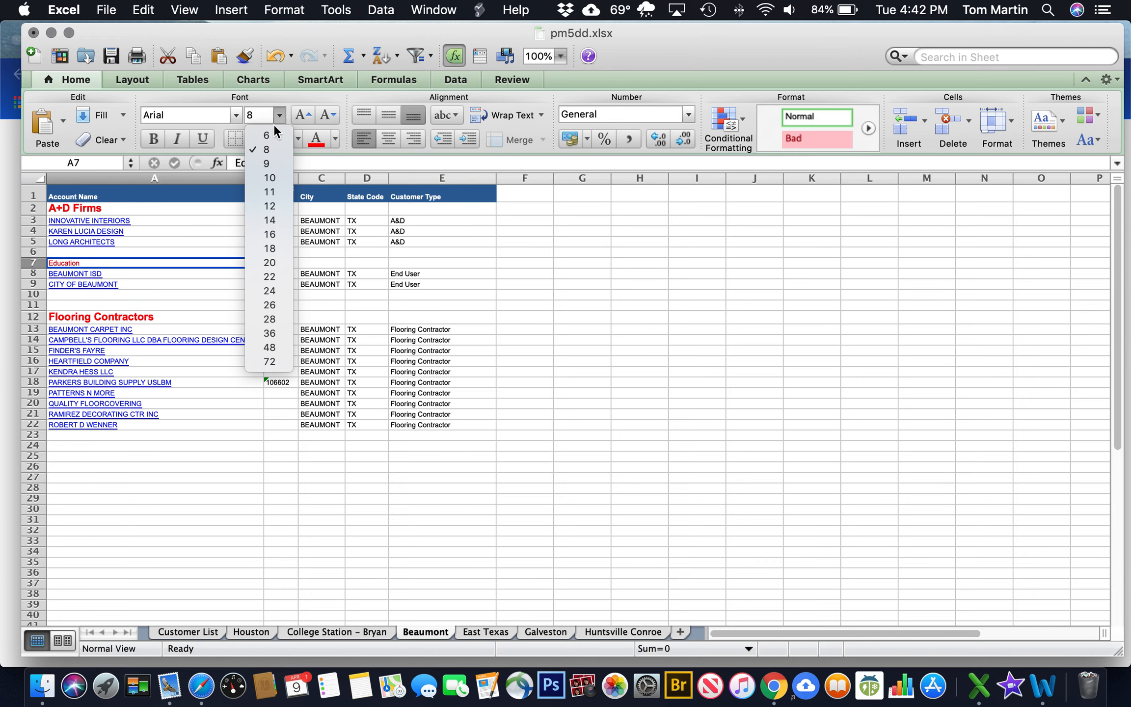
left_click(266, 206)
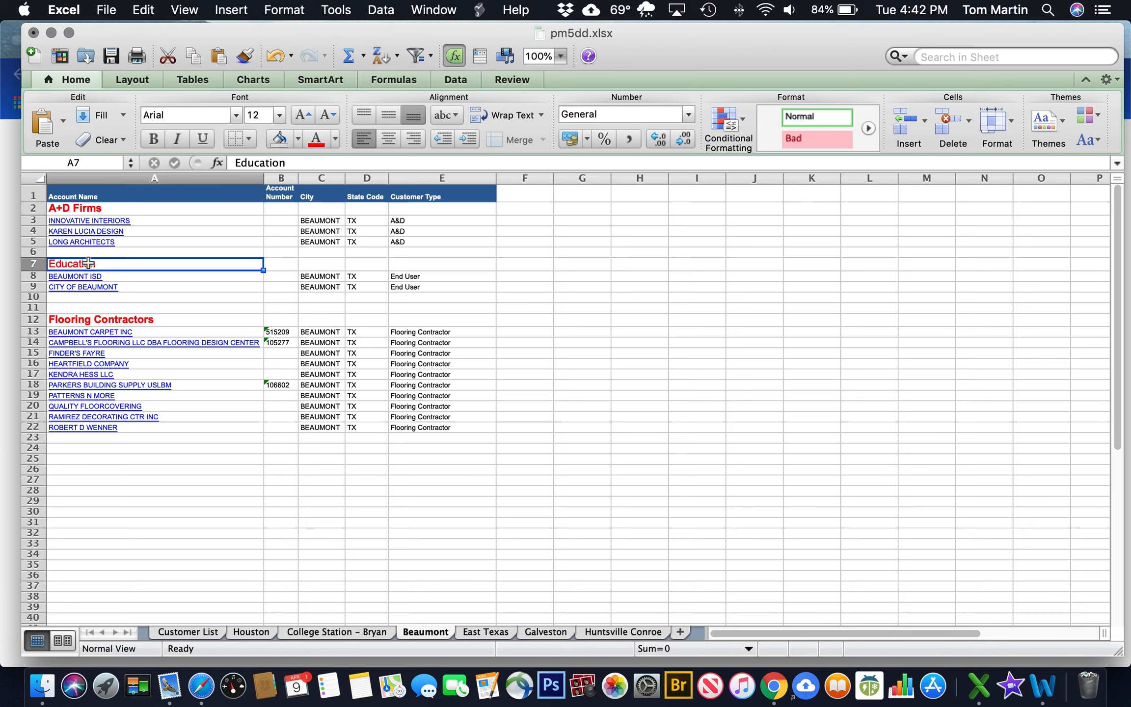
left_click(134, 289)
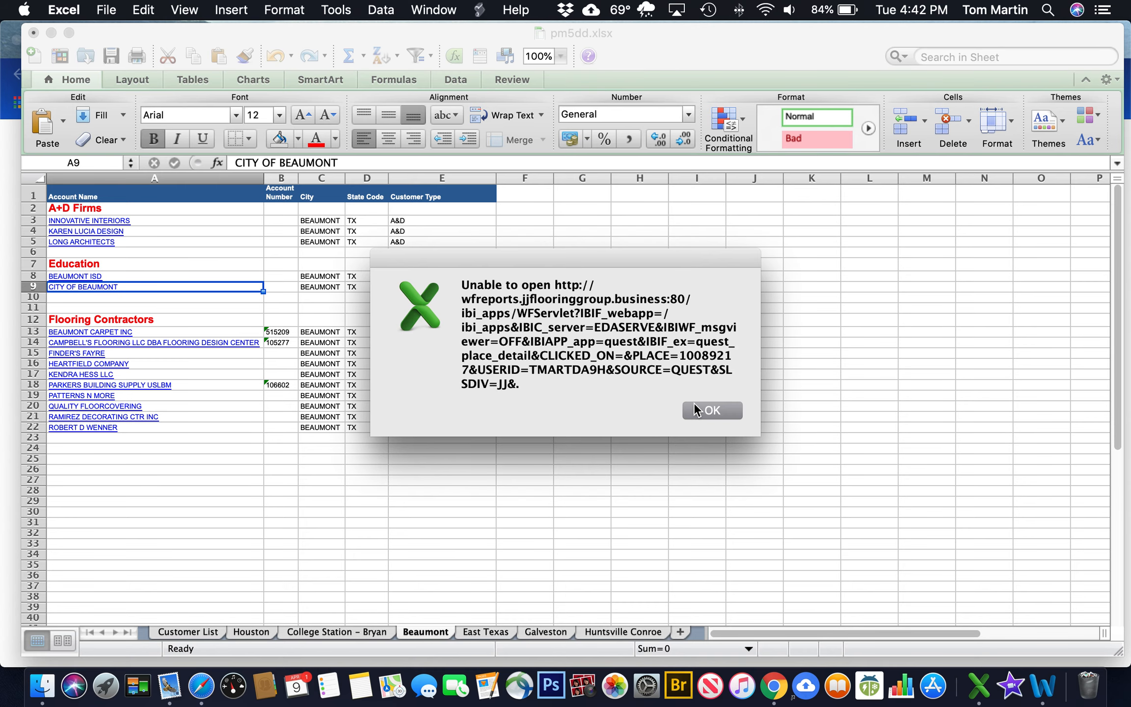
Insert three blank rows above CITY OF BEAUMONT, moving it to row 12
left_click(694, 410)
left_click(33, 288)
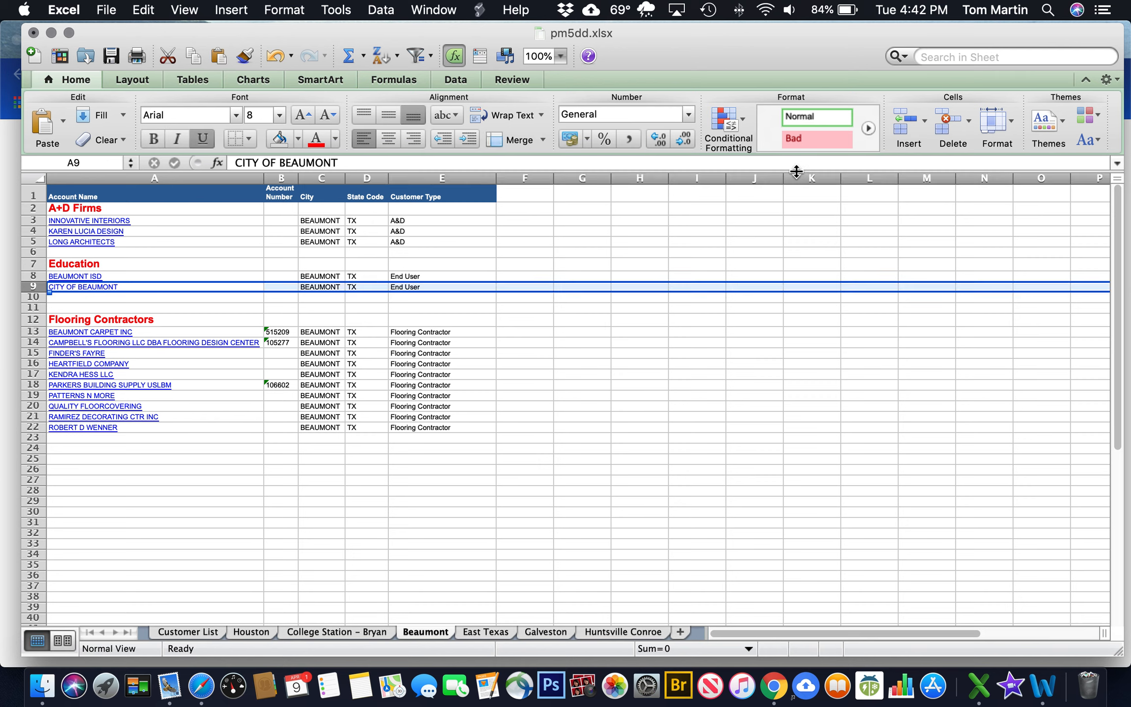
left_click(898, 121)
left_click(900, 122)
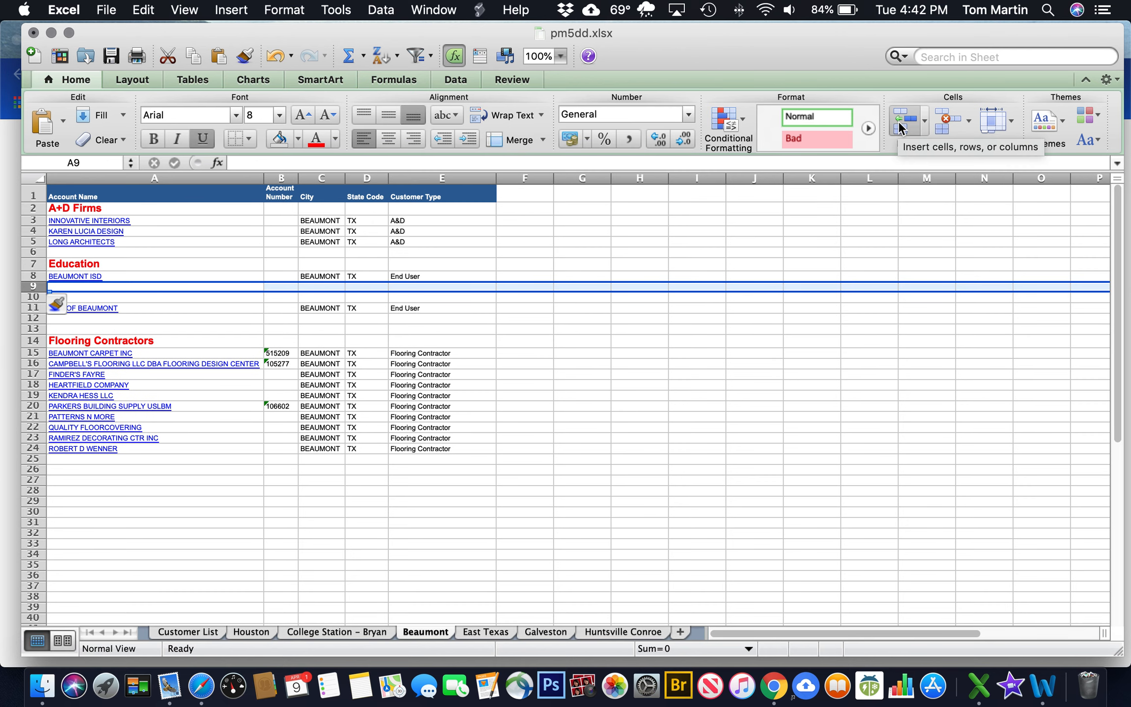
left_click(901, 122)
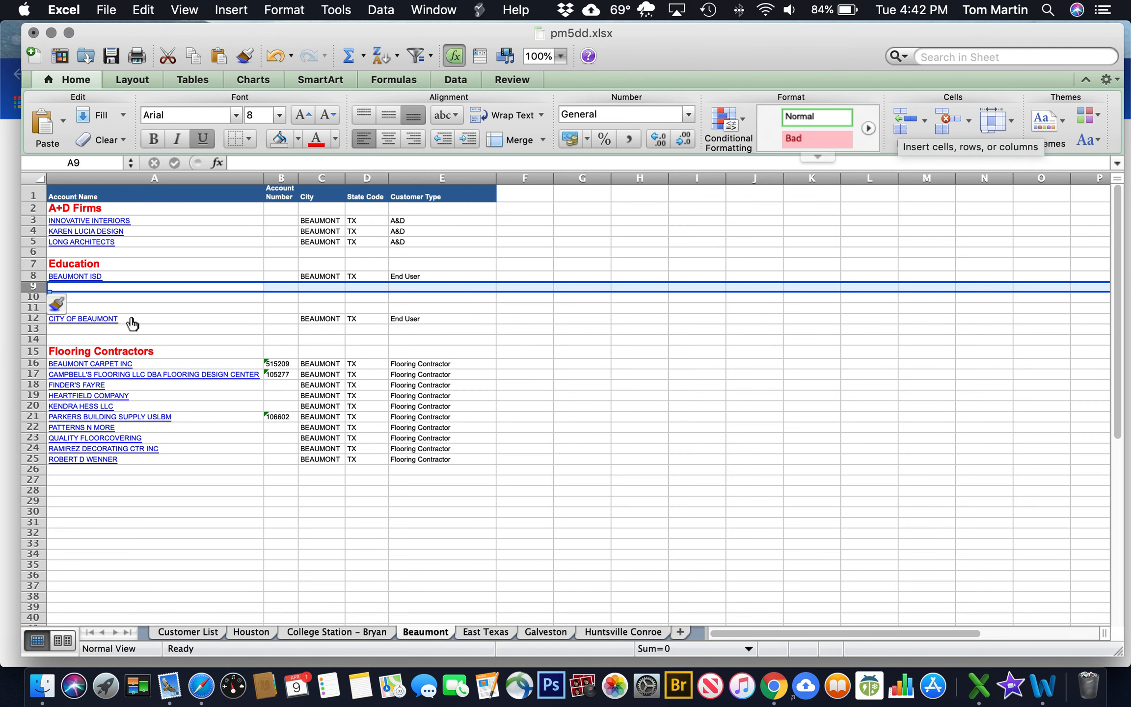
Clear underlining from the account names in rows 2–38, leaving 'G' typed in A11
left_click(87, 307)
type("Governeme")
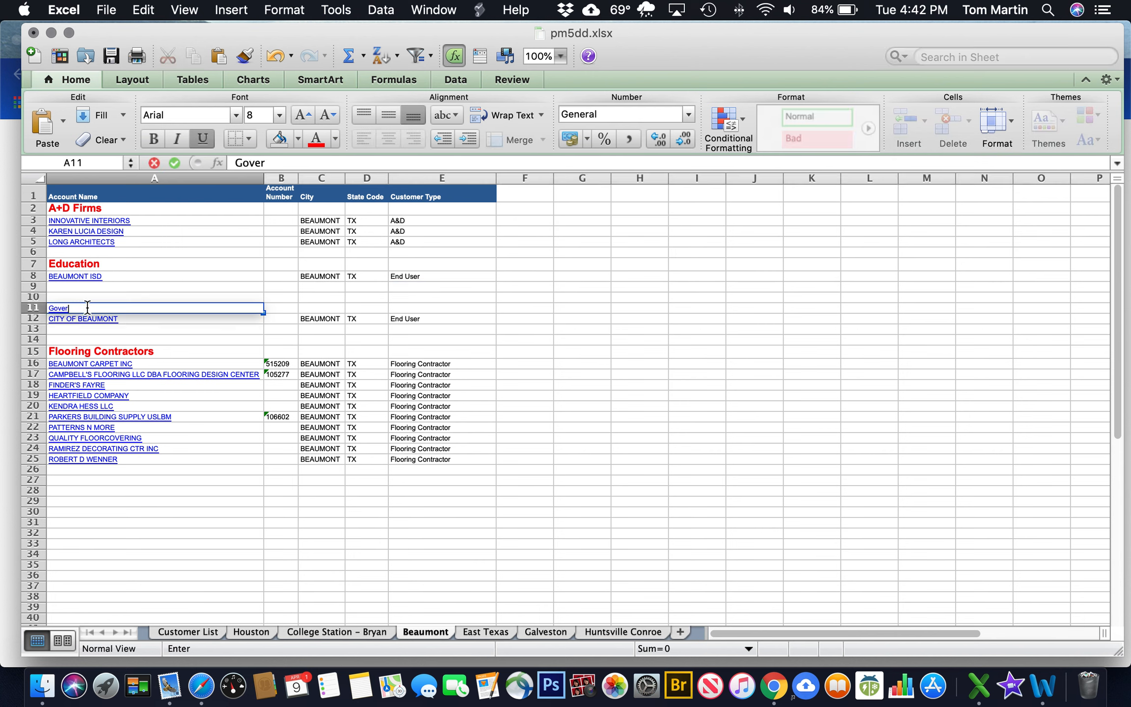
key("BackSpace")
key("BackSpace")
left_click(37, 208)
left_click_drag(39, 208, 29, 598)
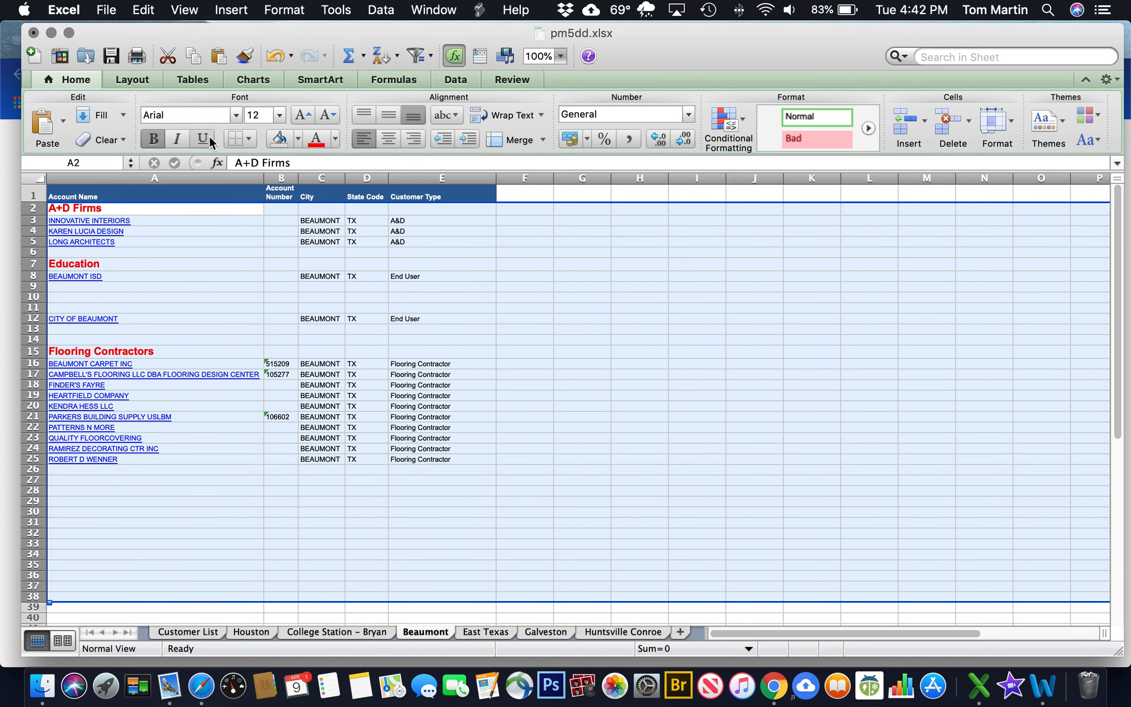
left_click(202, 139)
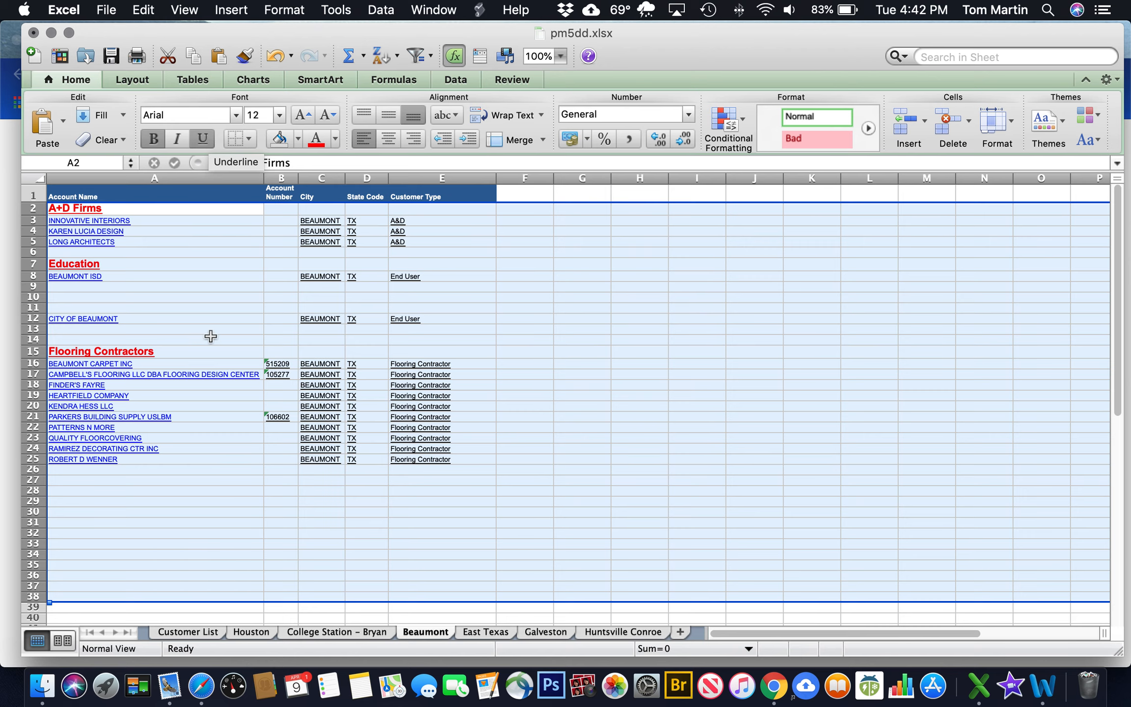
left_click(202, 139)
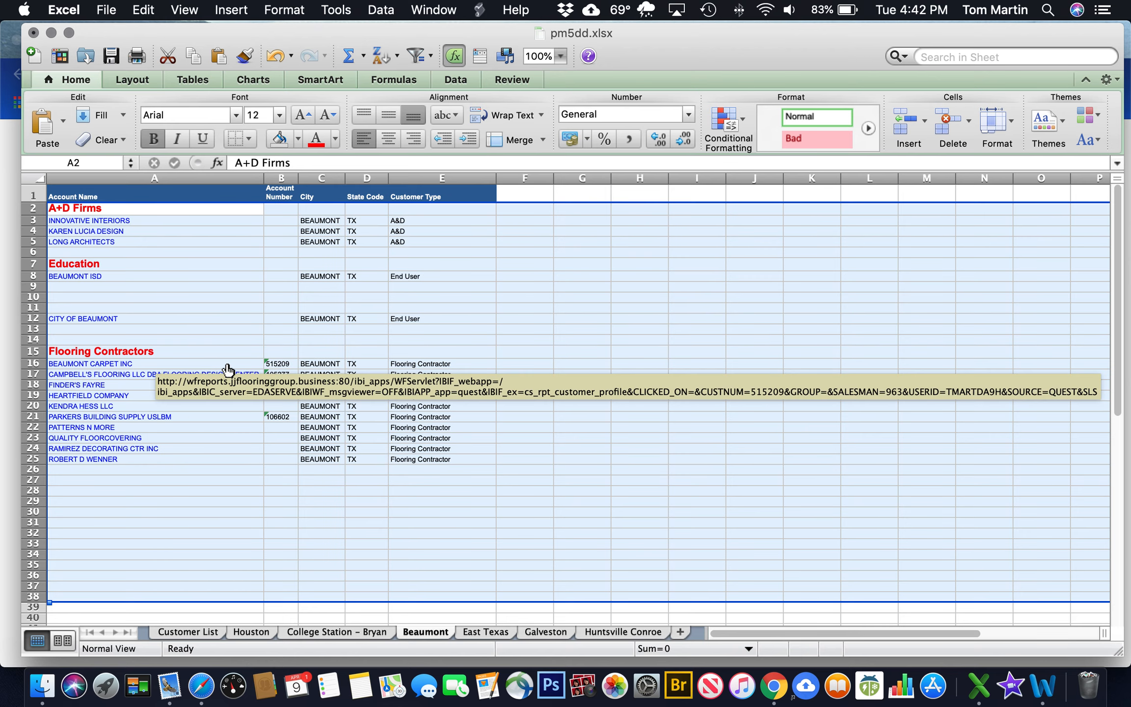
left_click(633, 298)
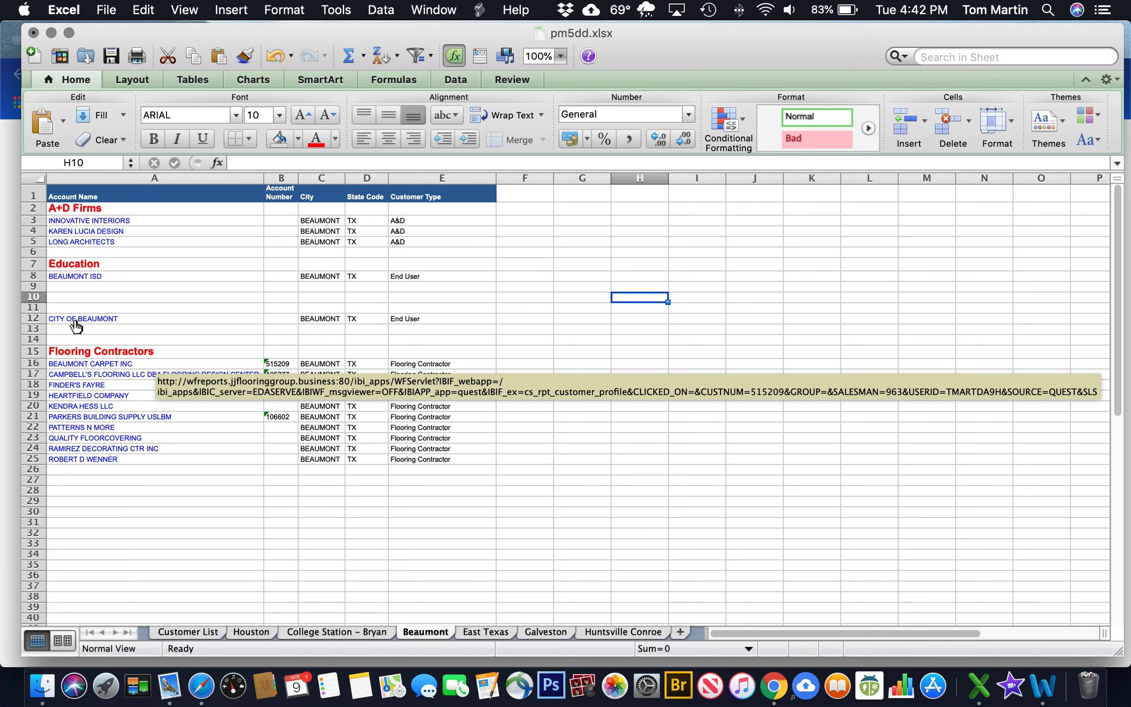
left_click(59, 307)
Make A11 a bold, red, 12-point 'Government' heading above CITY OF BEAUMONT
type("G")
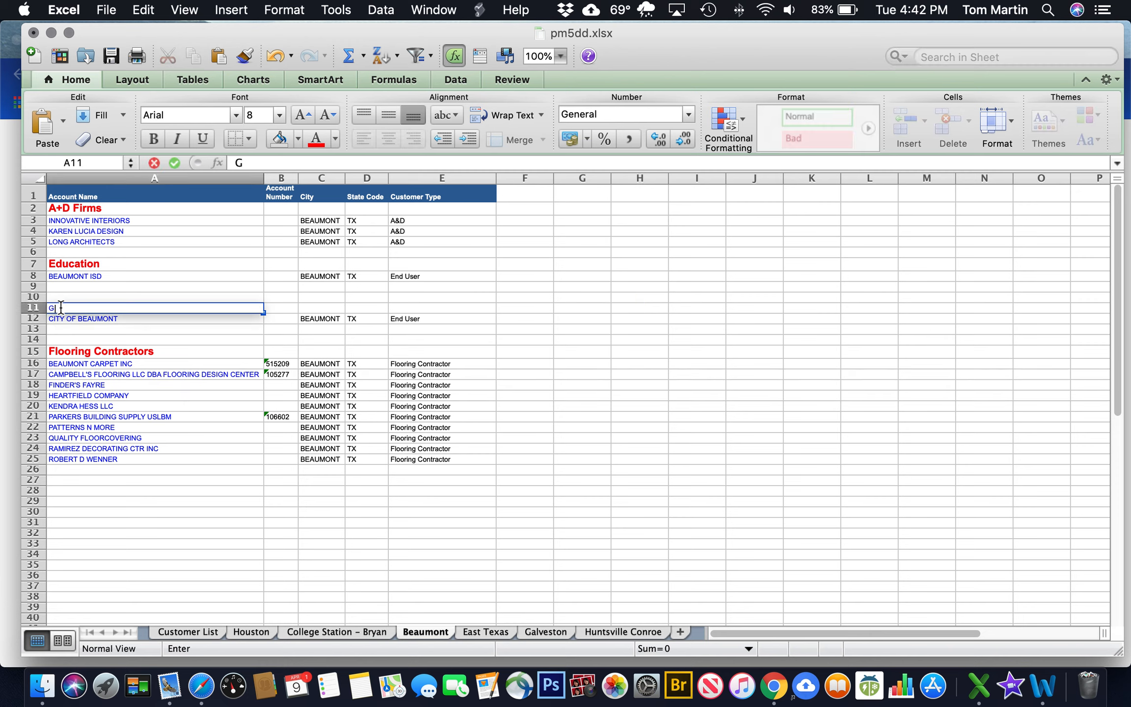
type("overnen")
type("nmen")
type("t")
key("Return")
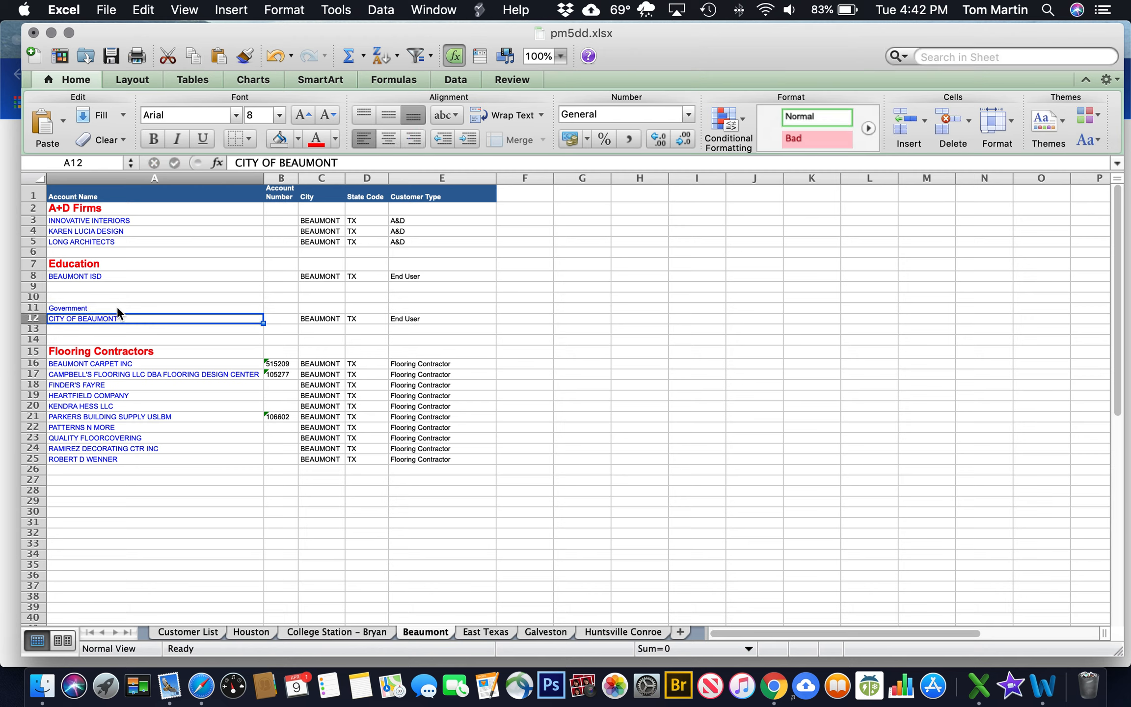
scroll(117, 307, "right", 10)
scroll(117, 308, "left", 10)
left_click(118, 308)
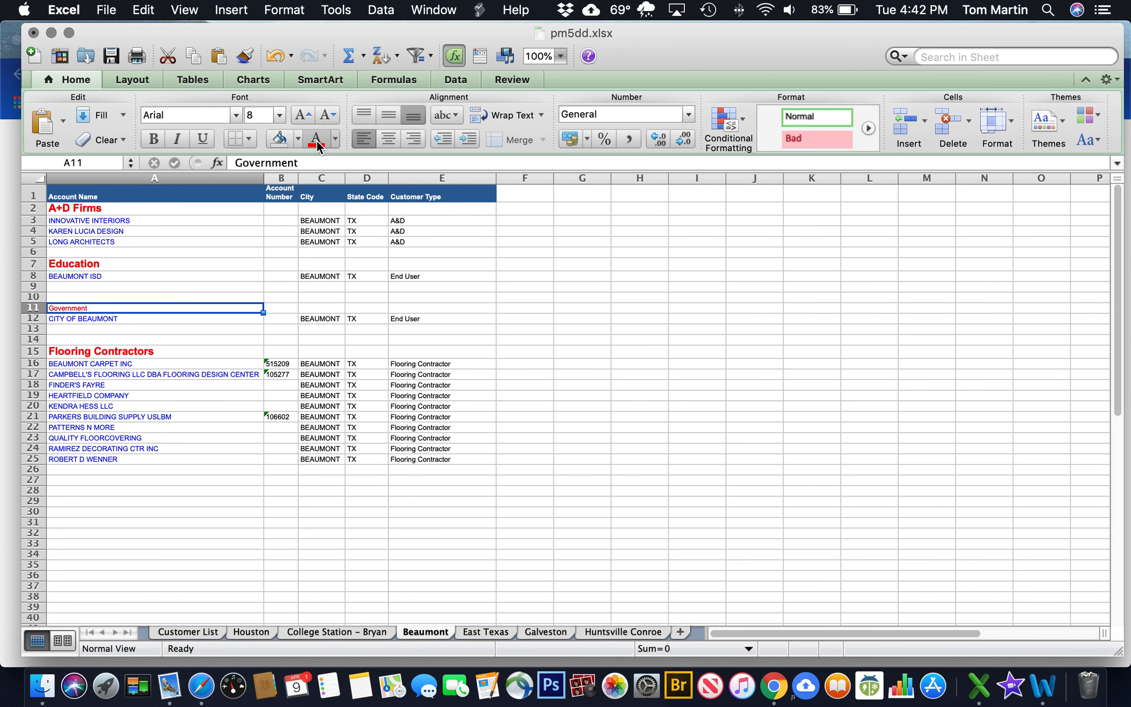
left_click(278, 118)
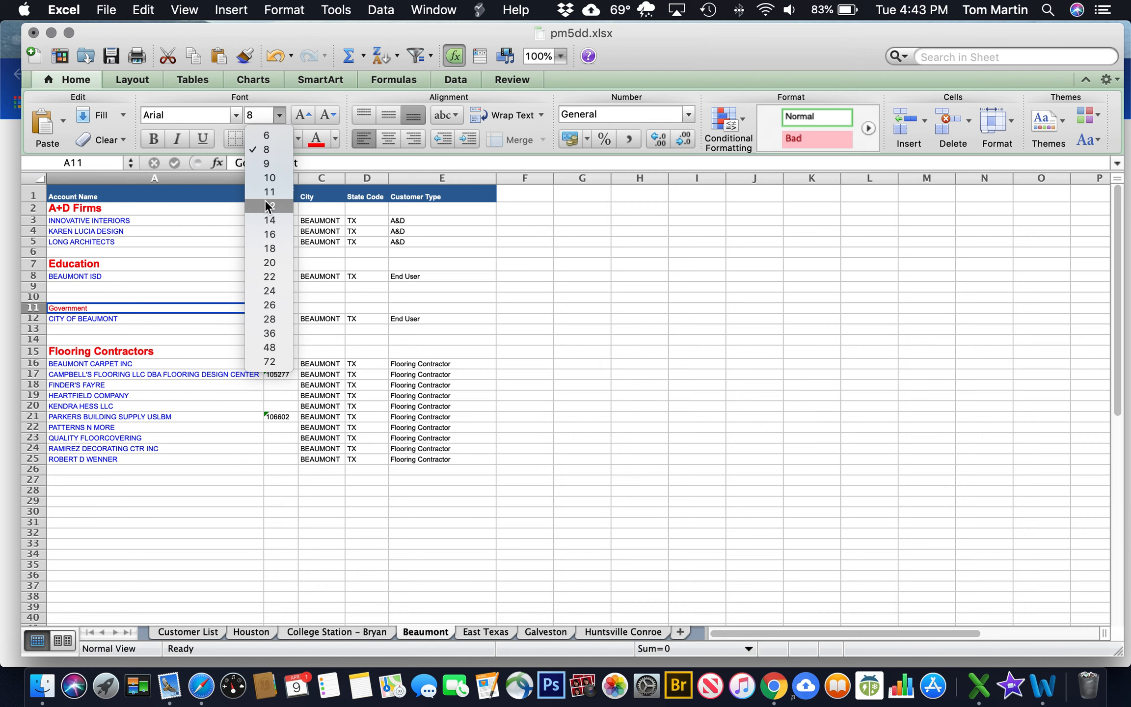
left_click(258, 164)
left_click(152, 139)
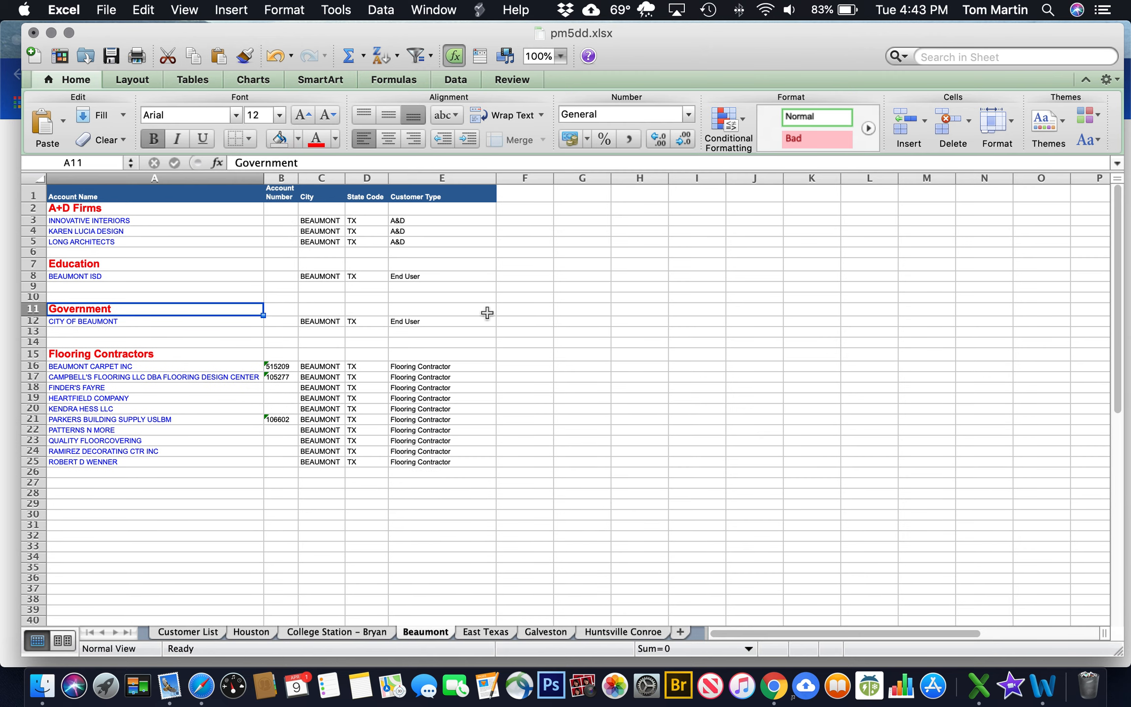
left_click(614, 310)
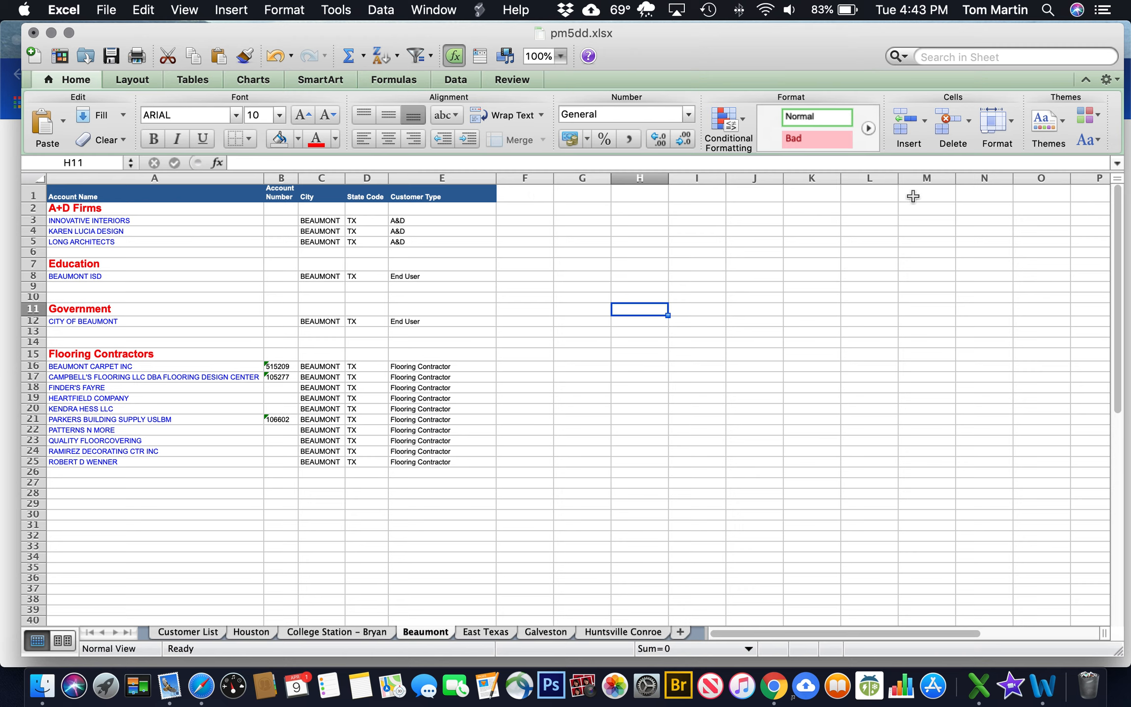
Add column headings 'Fusion/ Alloy', 'Intrinsic' and 'Inline / Generation' in F1–H1
left_click(519, 195)
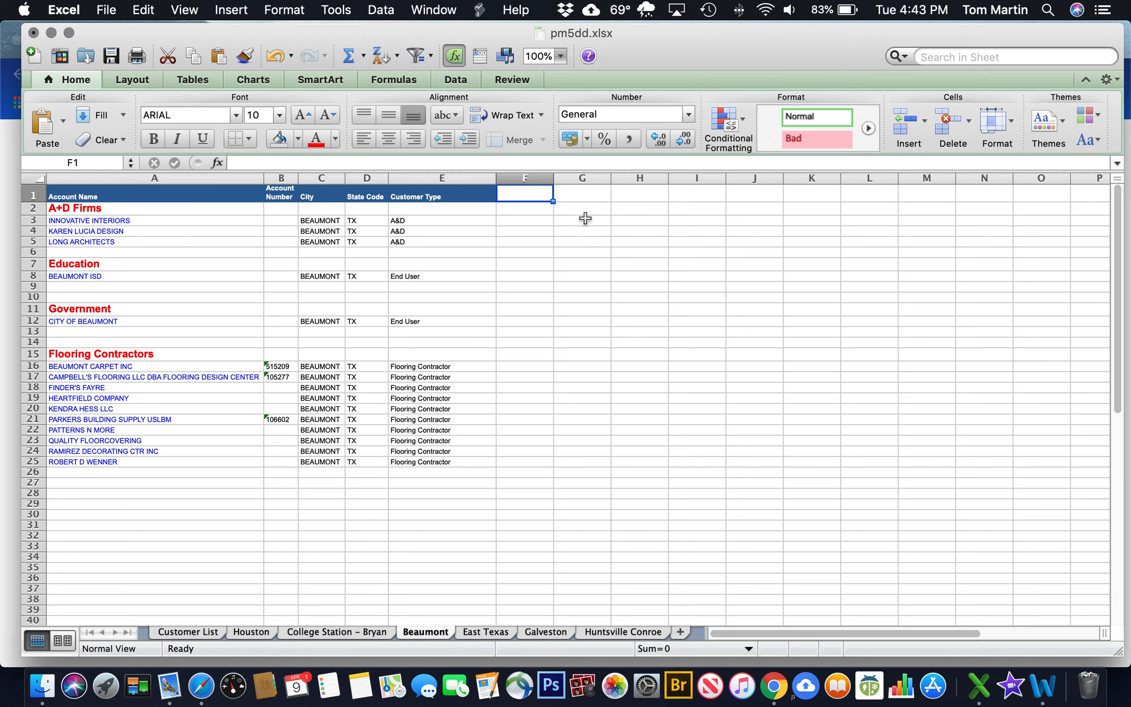
type("Fusion")
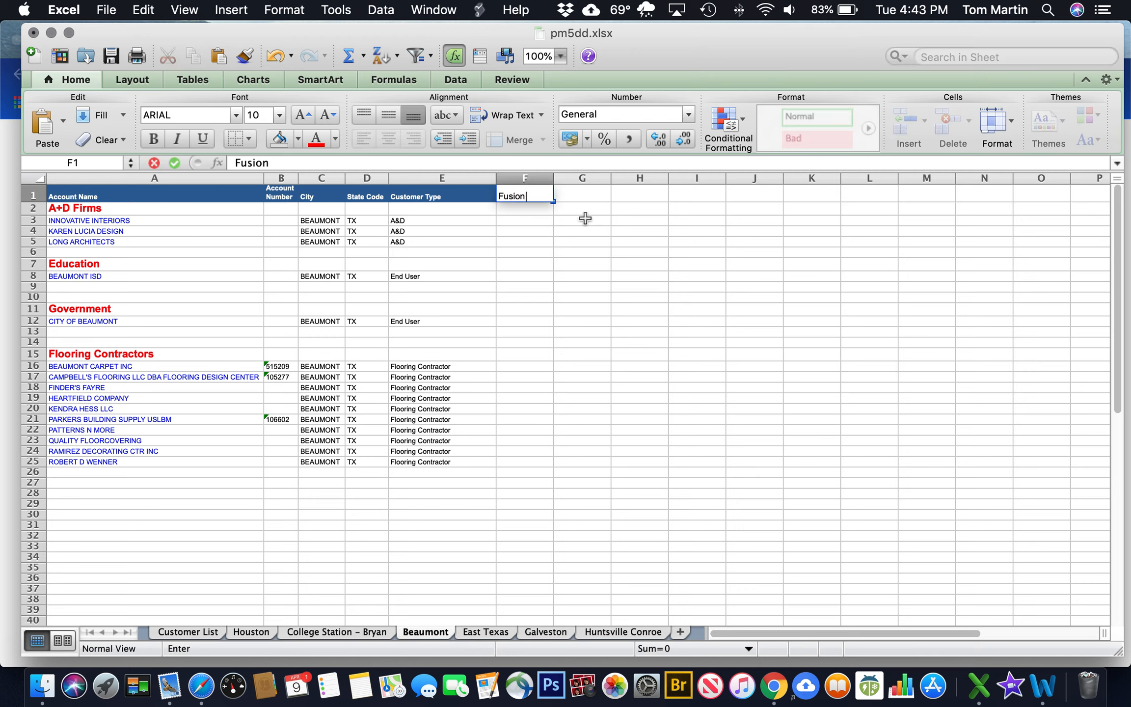
type("/ Alloy")
left_click(584, 196)
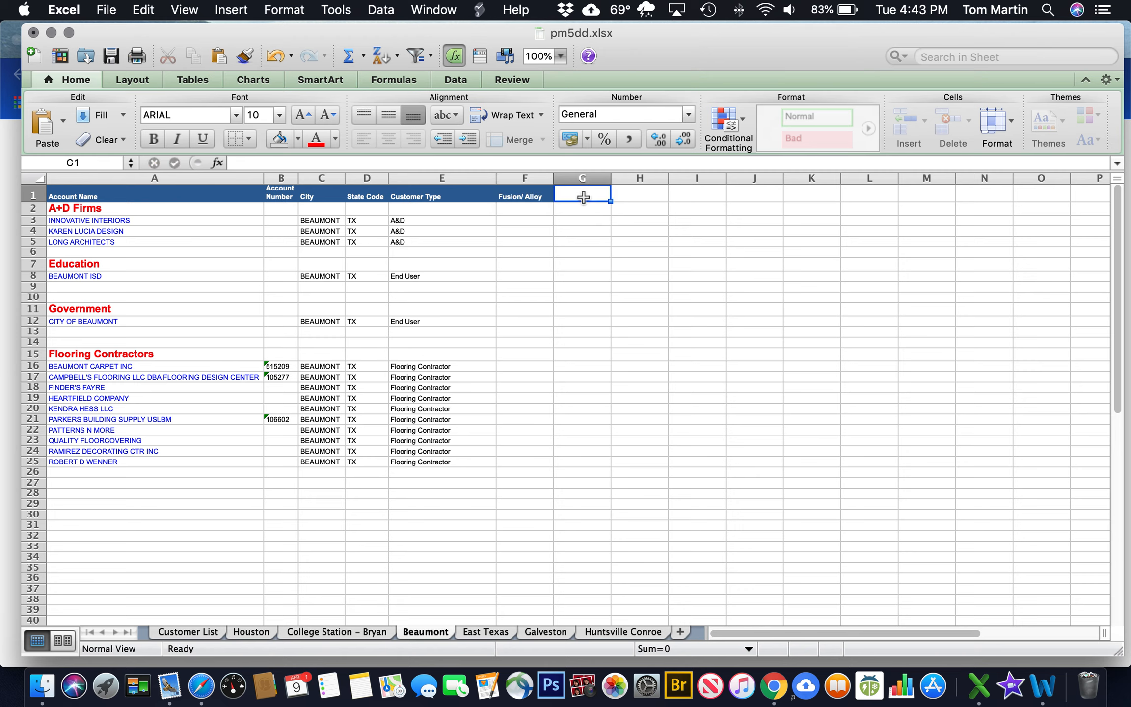
type("Intrins")
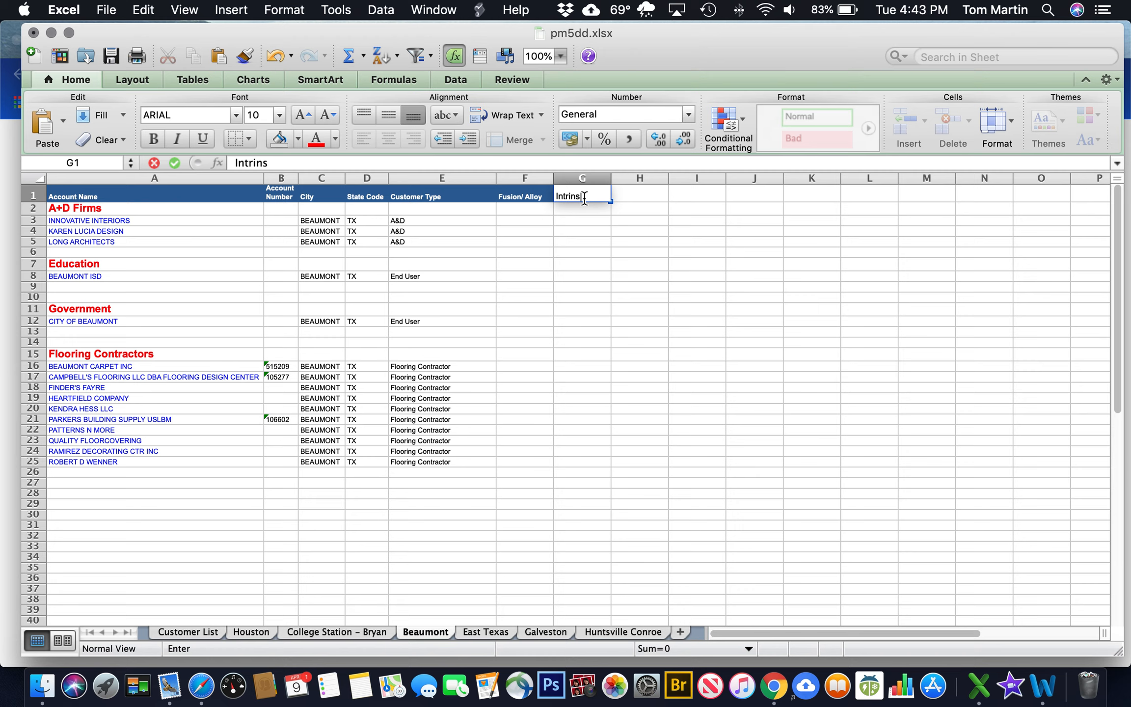
type("ic")
key("Return")
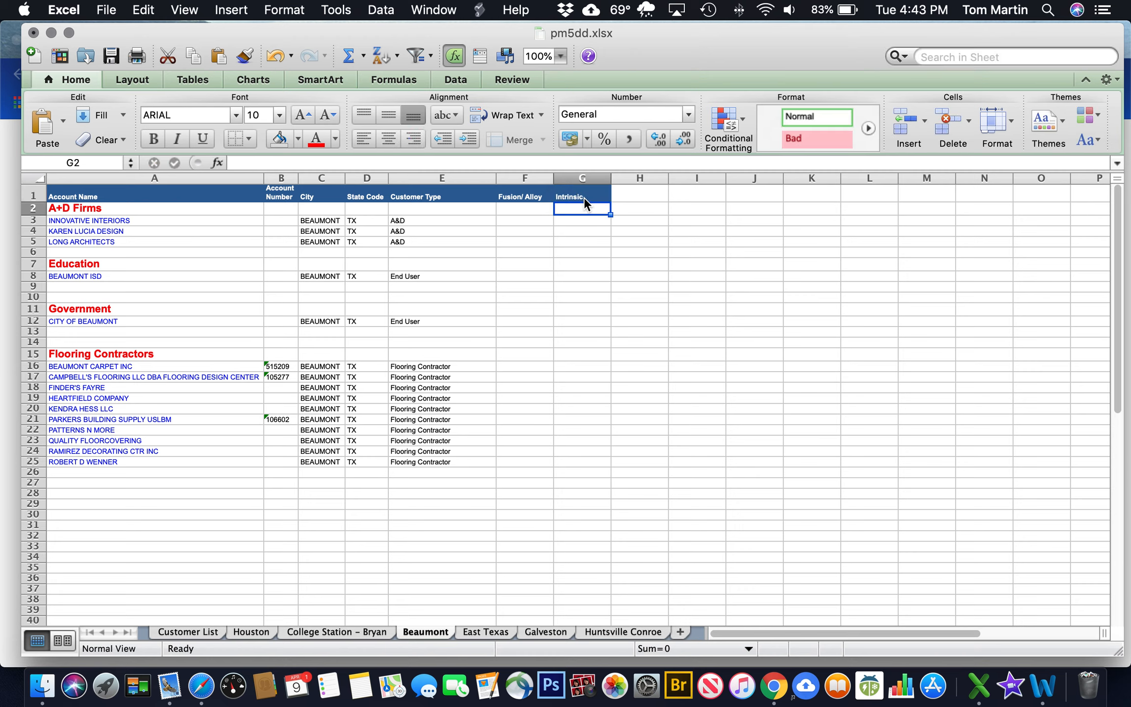
left_click(624, 196)
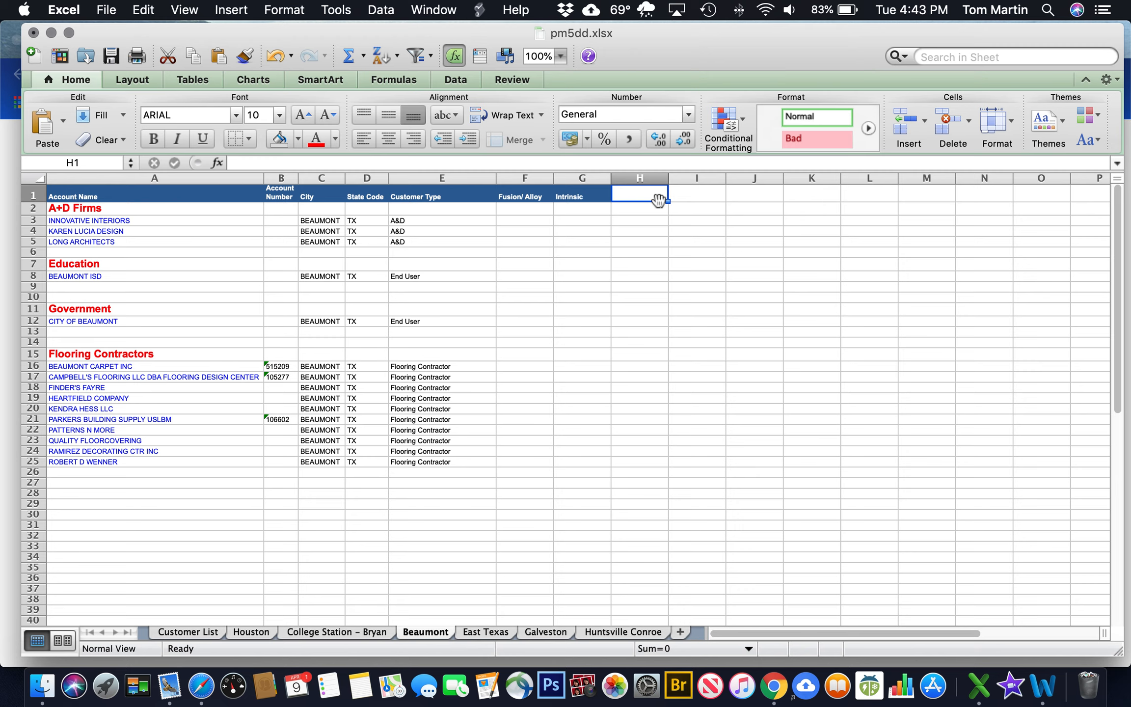
type("Inline / Generation")
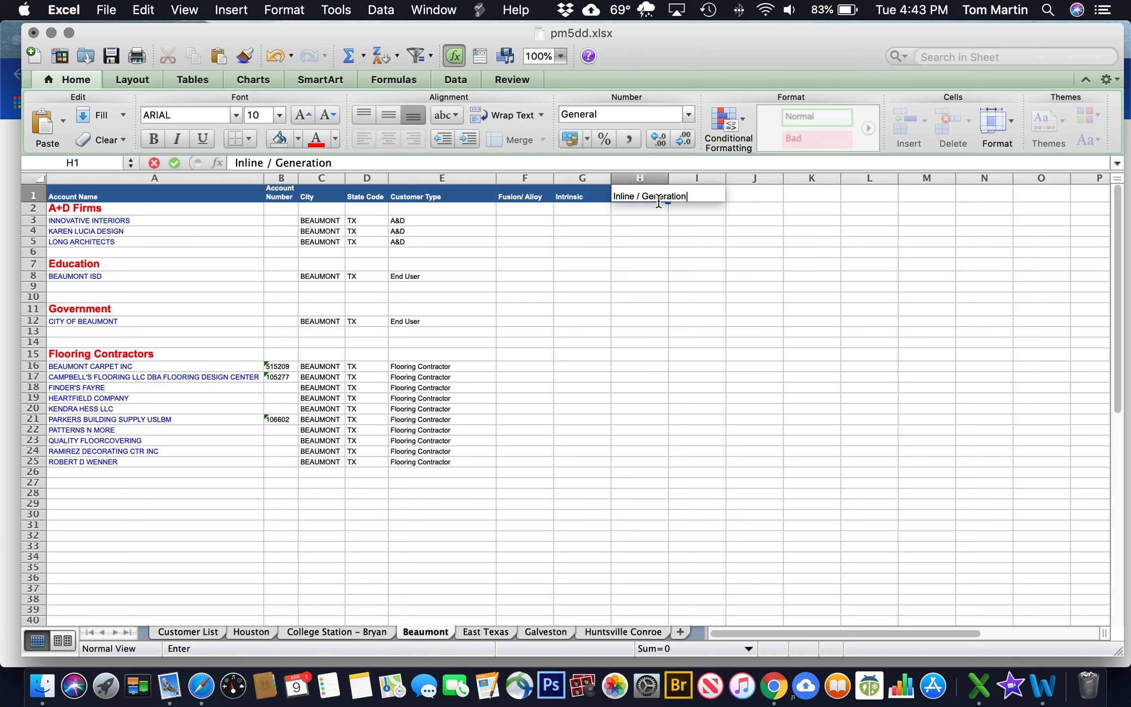
key("Return")
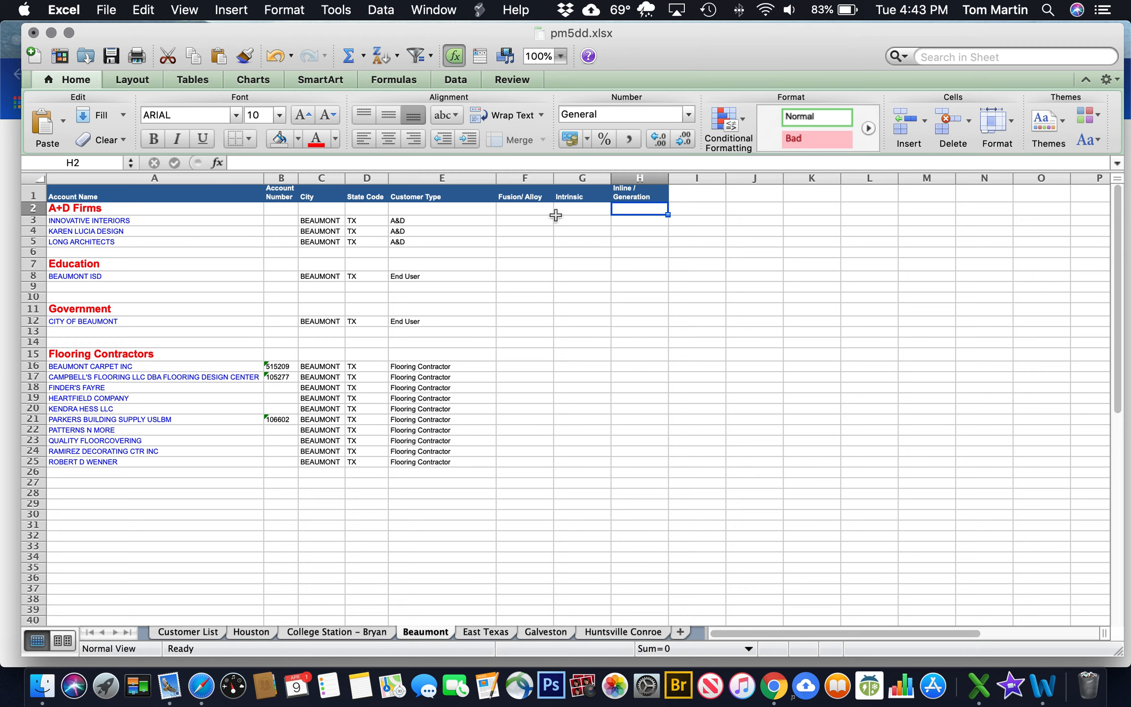
Mark x in F4, G5, H3 and H4, save, and move Beaumont after Houston
left_click(533, 232)
type("x")
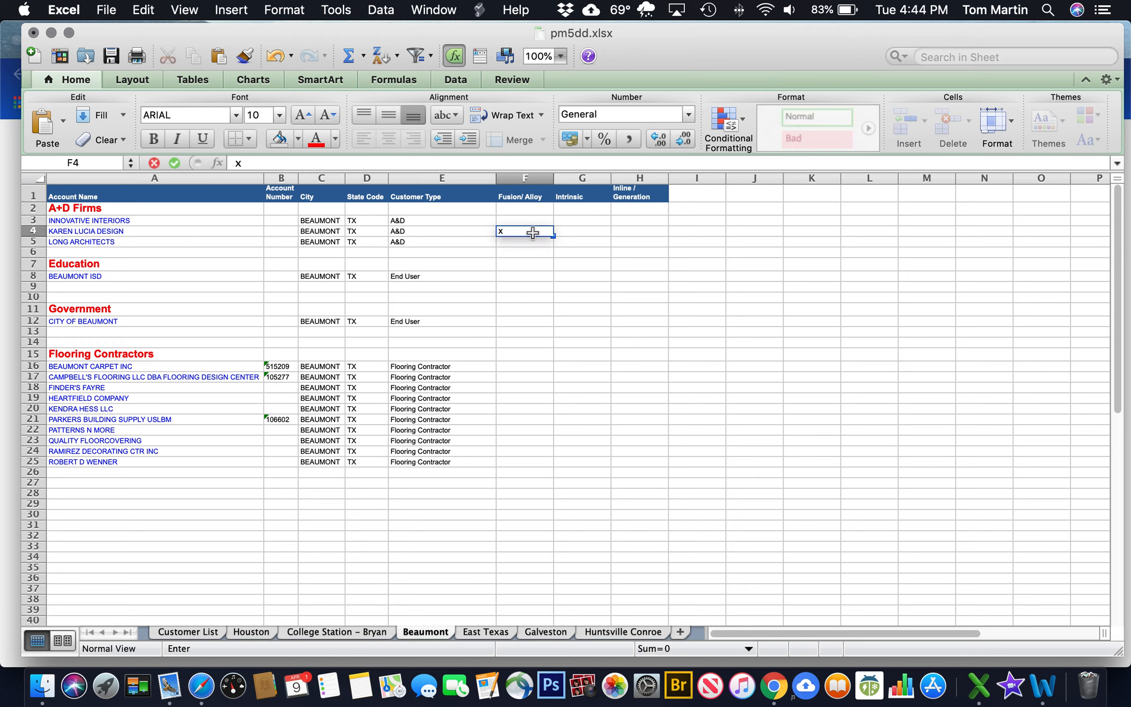
key("Return")
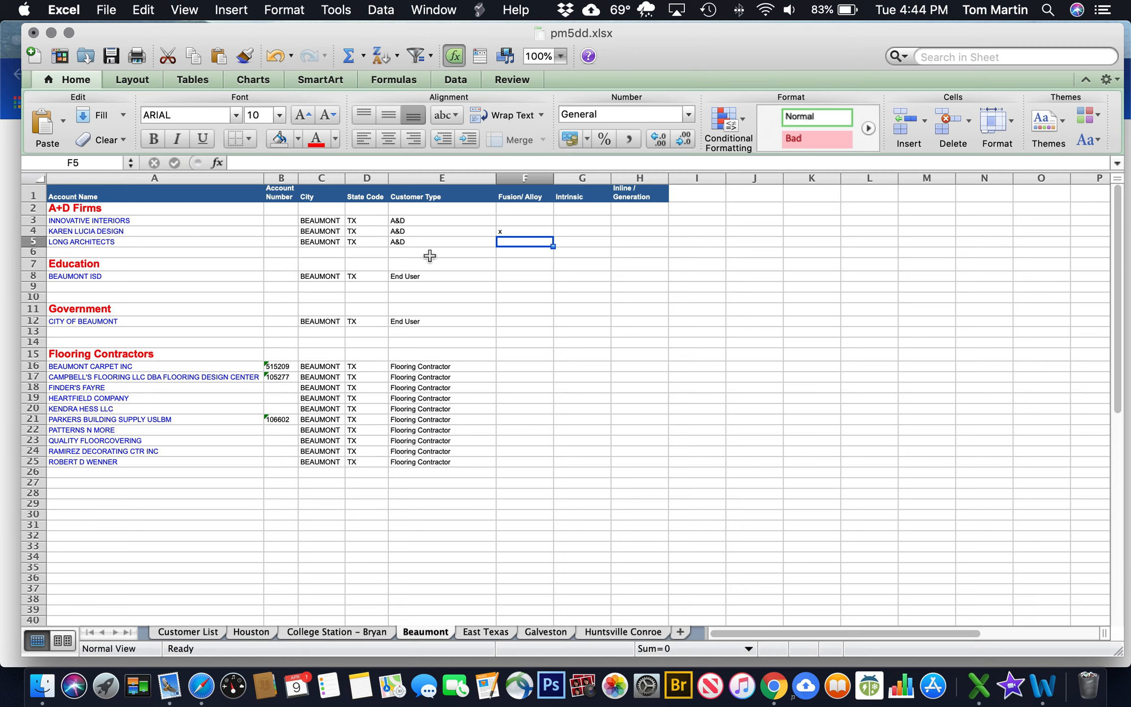
left_click(580, 241)
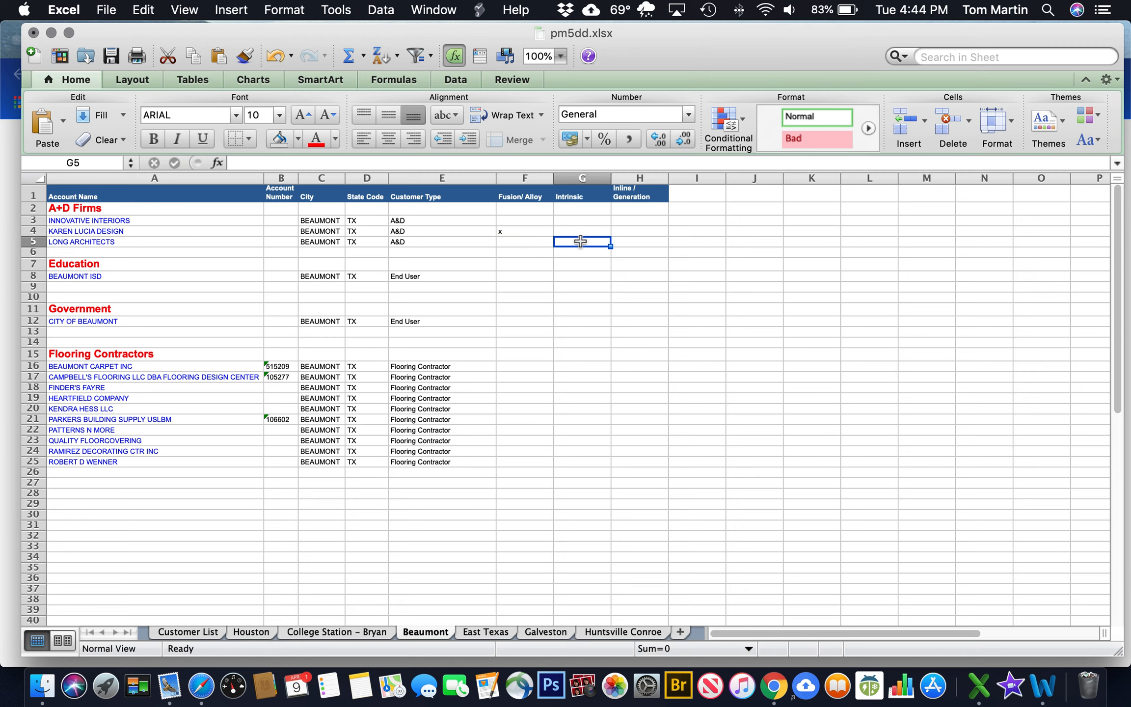
type("x")
left_click(633, 232)
left_click(634, 210)
left_click(635, 222)
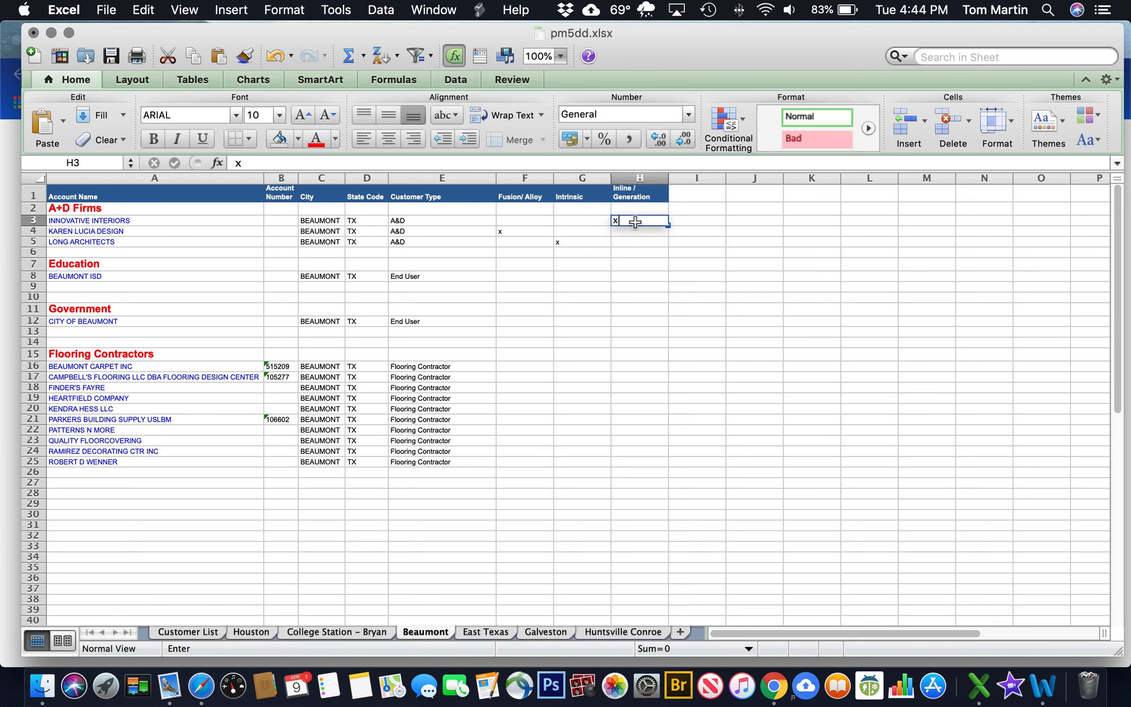
type("x")
left_click(636, 231)
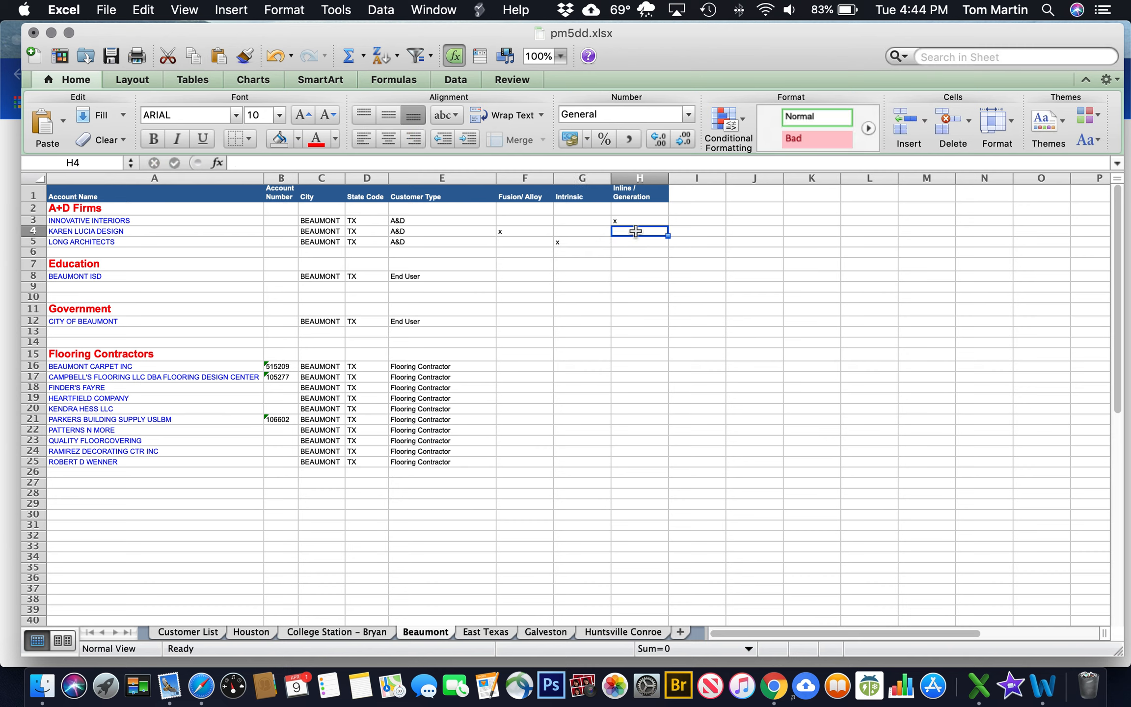
type("x")
left_click(585, 308)
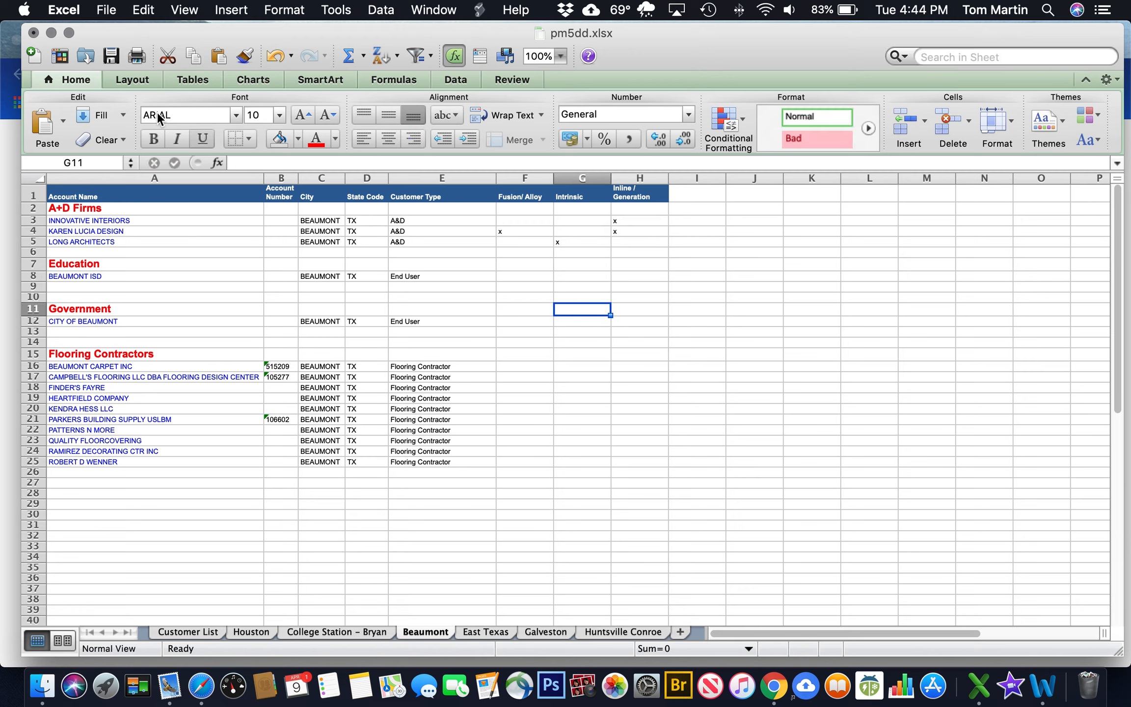
left_click(111, 58)
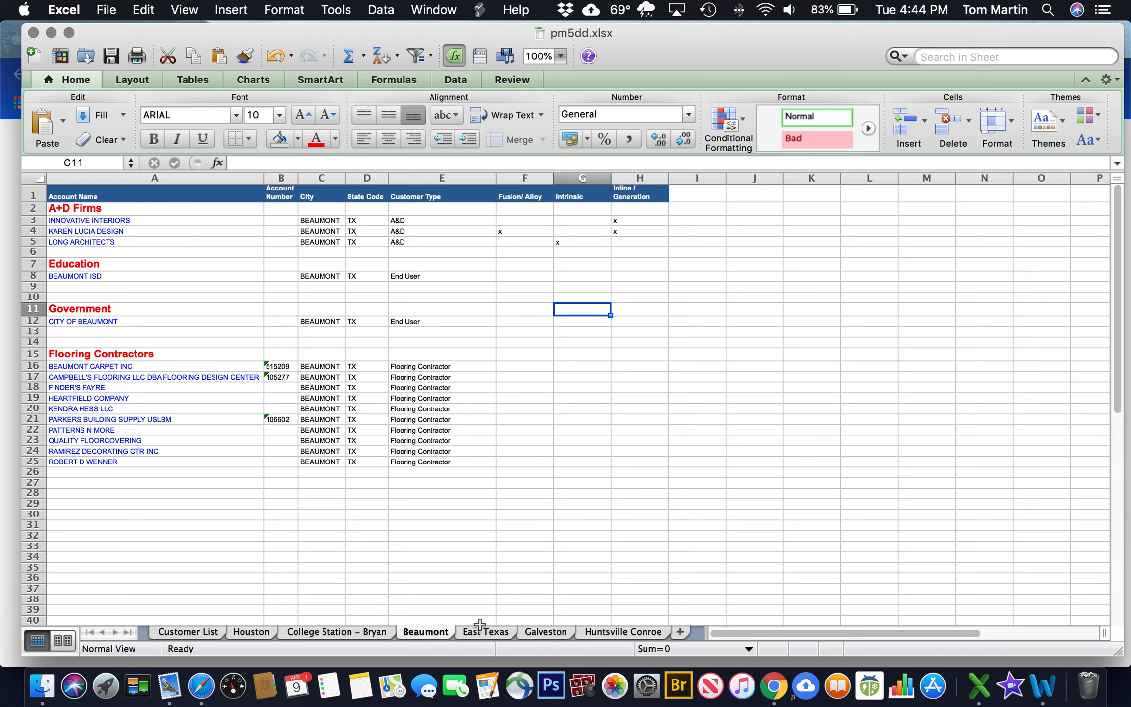
left_click_drag(422, 633, 281, 633)
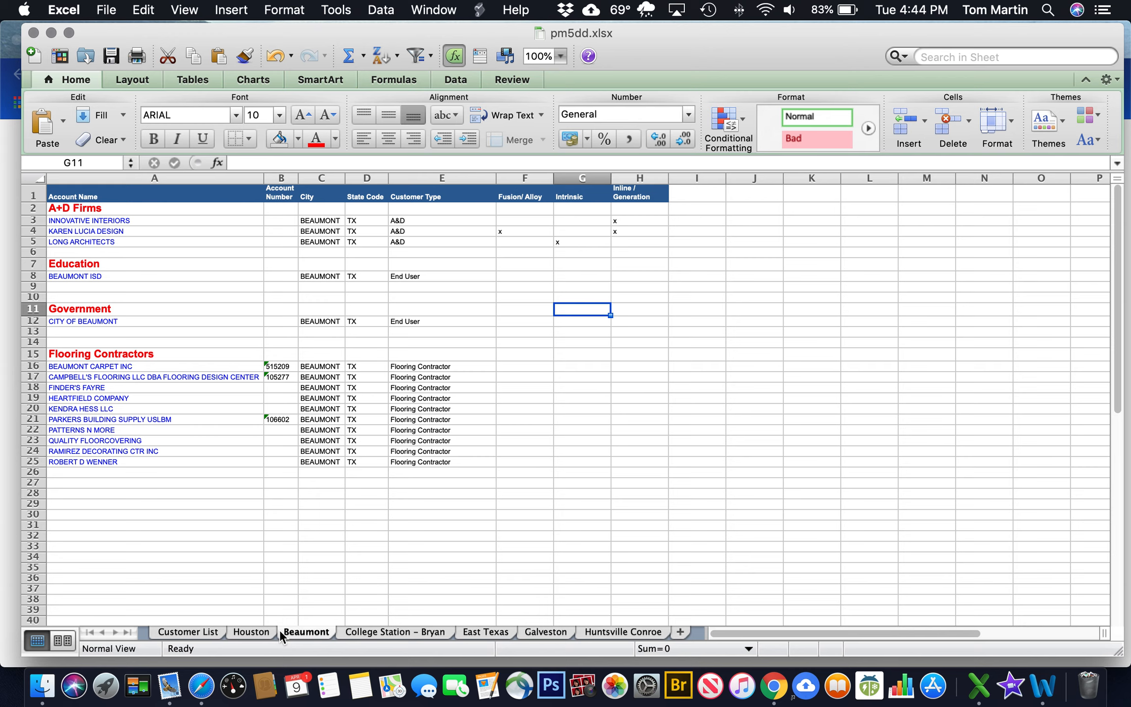
On Customer List, select the whole sheet and toggle underline on and off
left_click(188, 632)
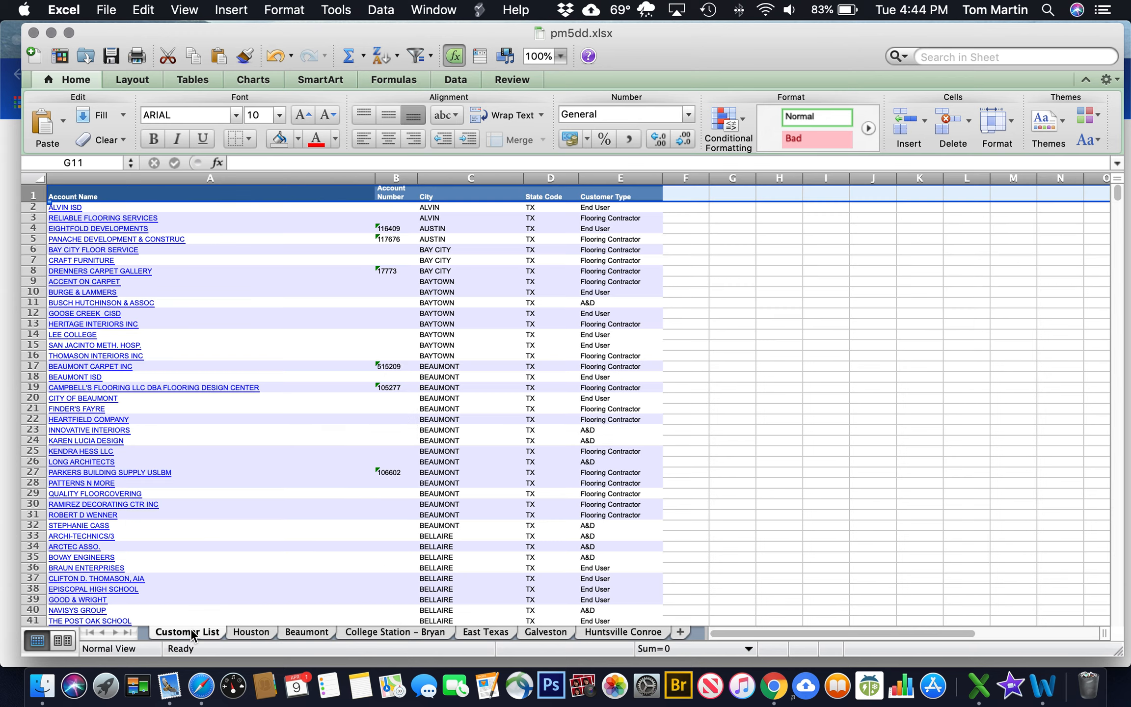
scroll(857, 416, "down", 2)
scroll(856, 416, "up", 2)
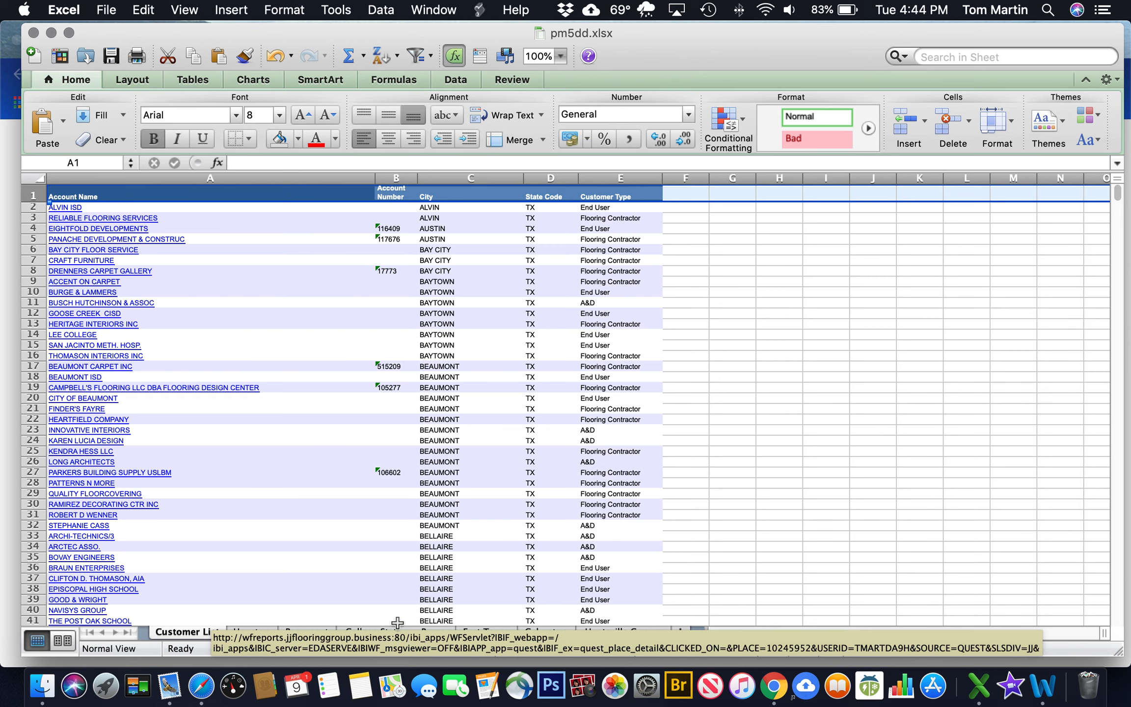
left_click(39, 179)
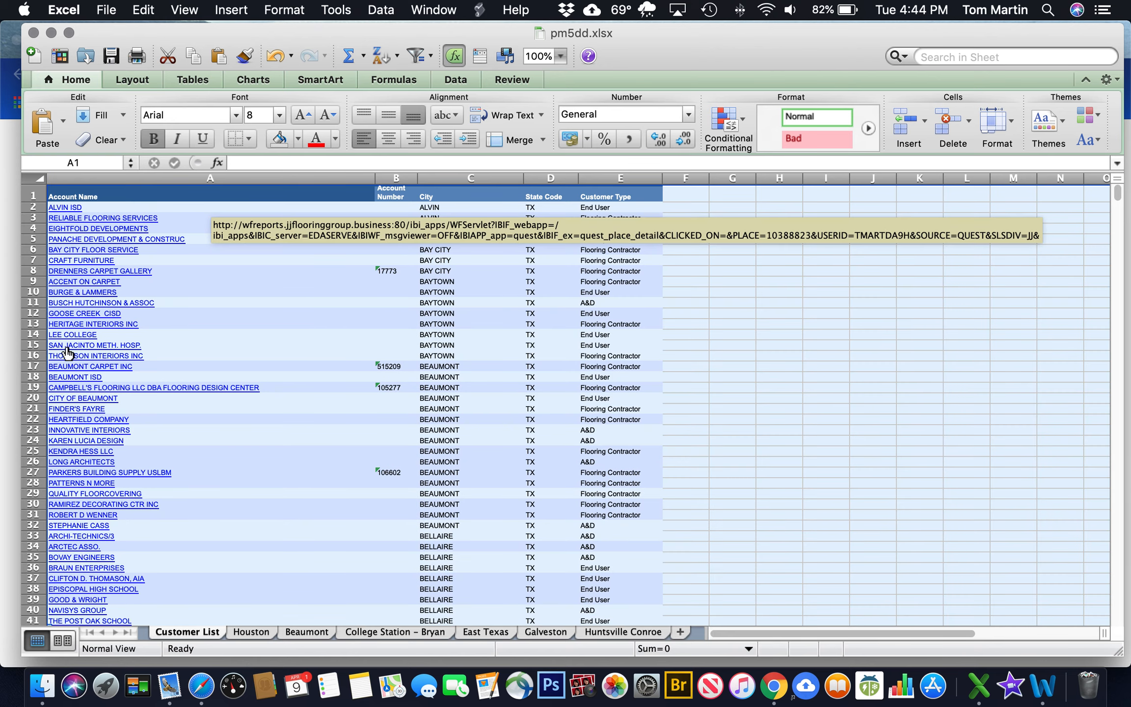
left_click(202, 139)
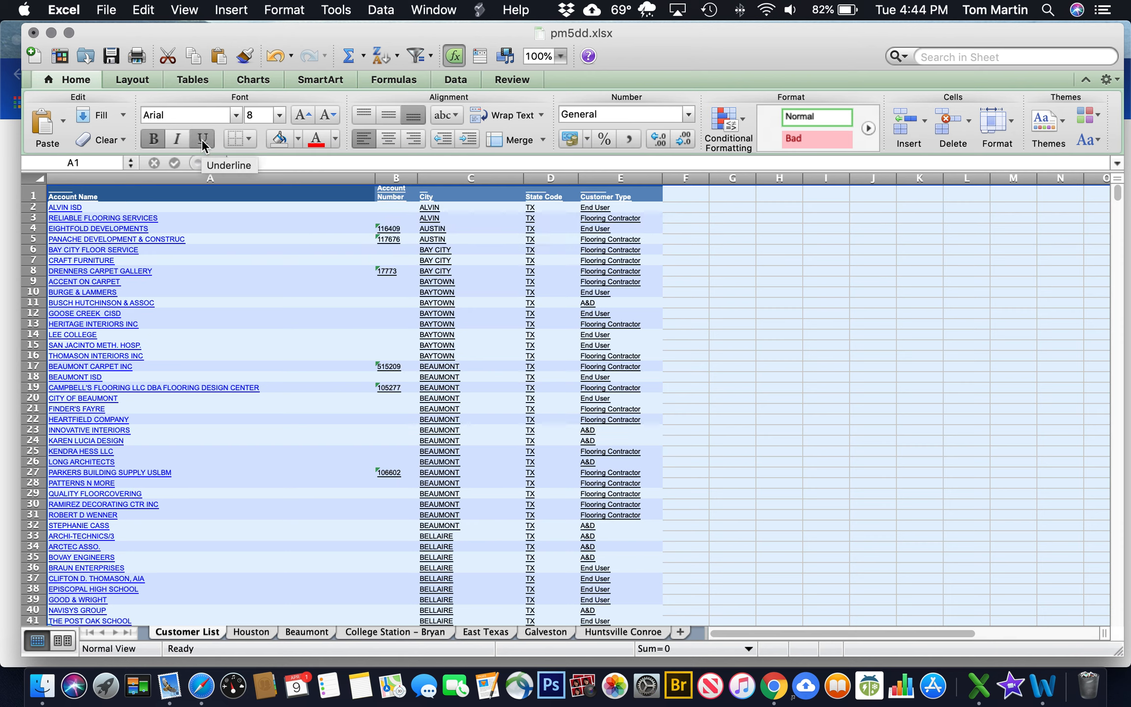
left_click(201, 138)
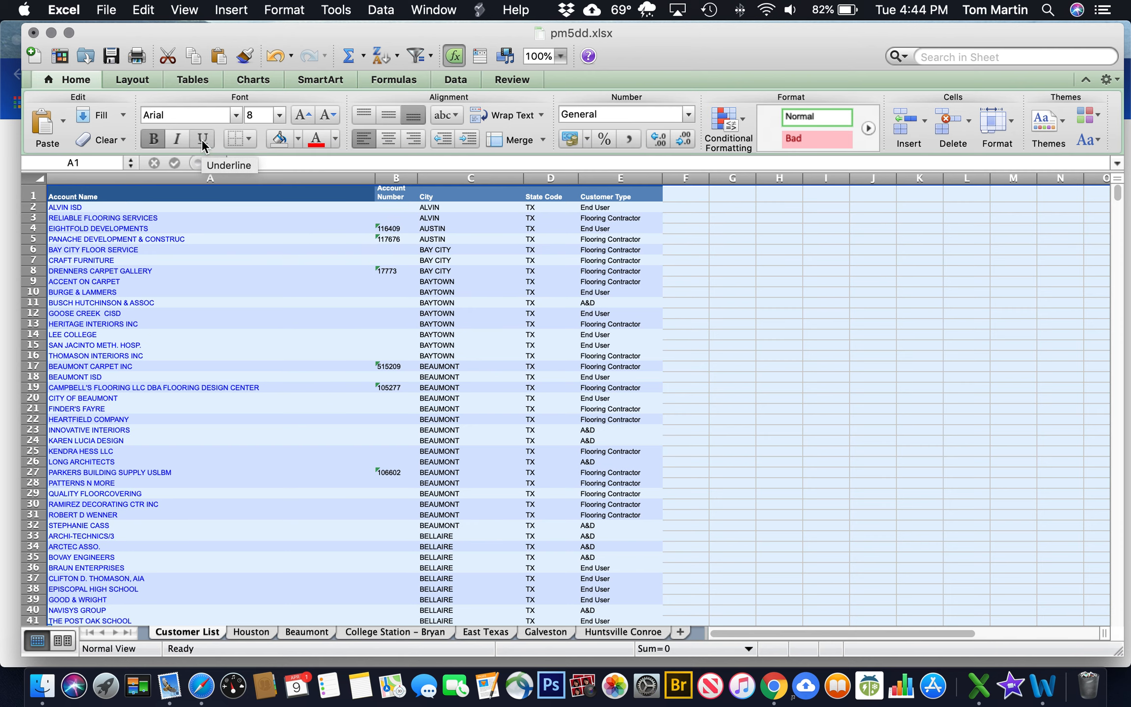
left_click(202, 271)
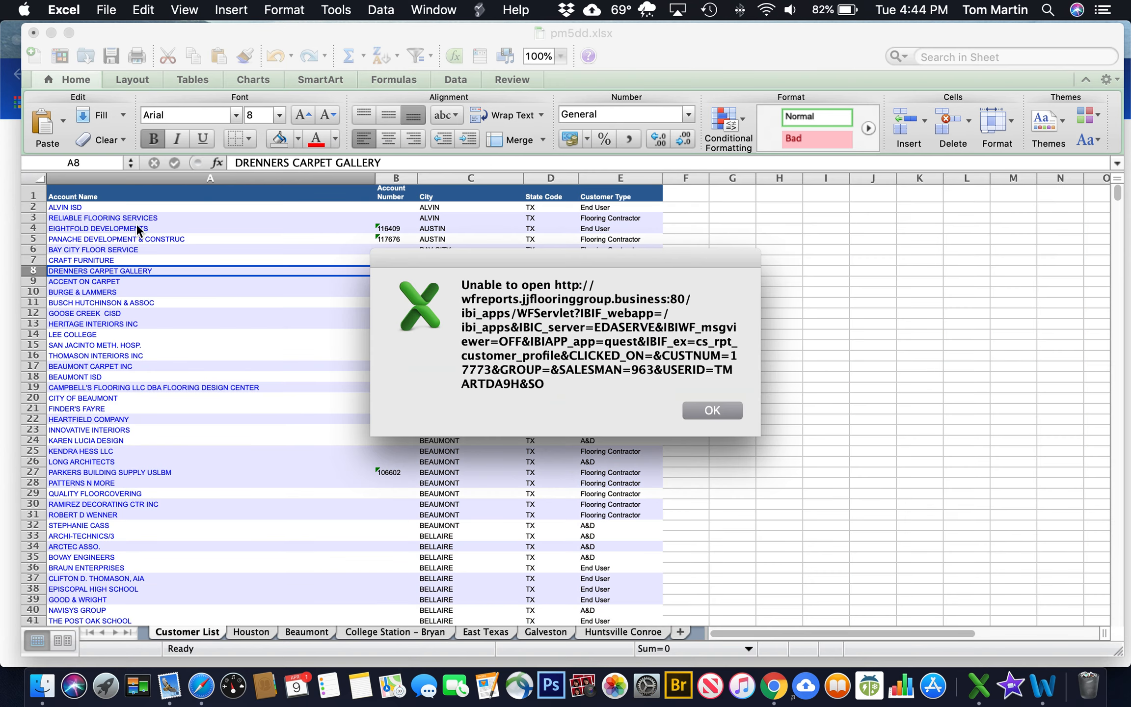
left_click(713, 411)
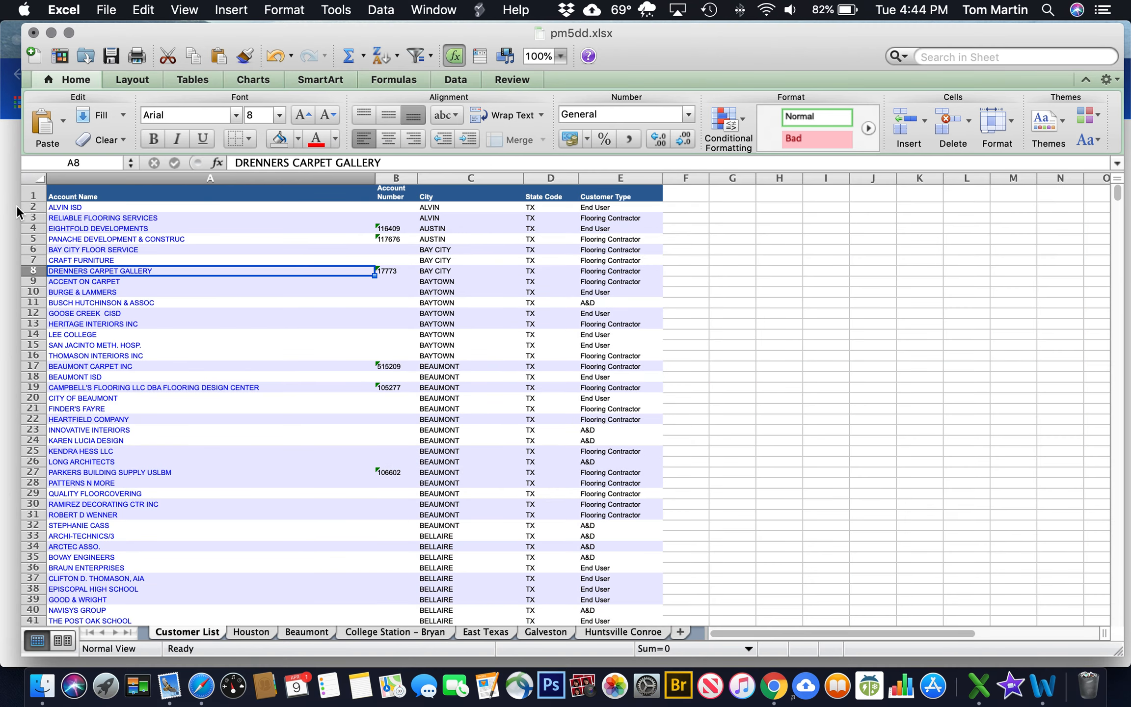
Remove all cell shading from the Customer List sheet
left_click(38, 180)
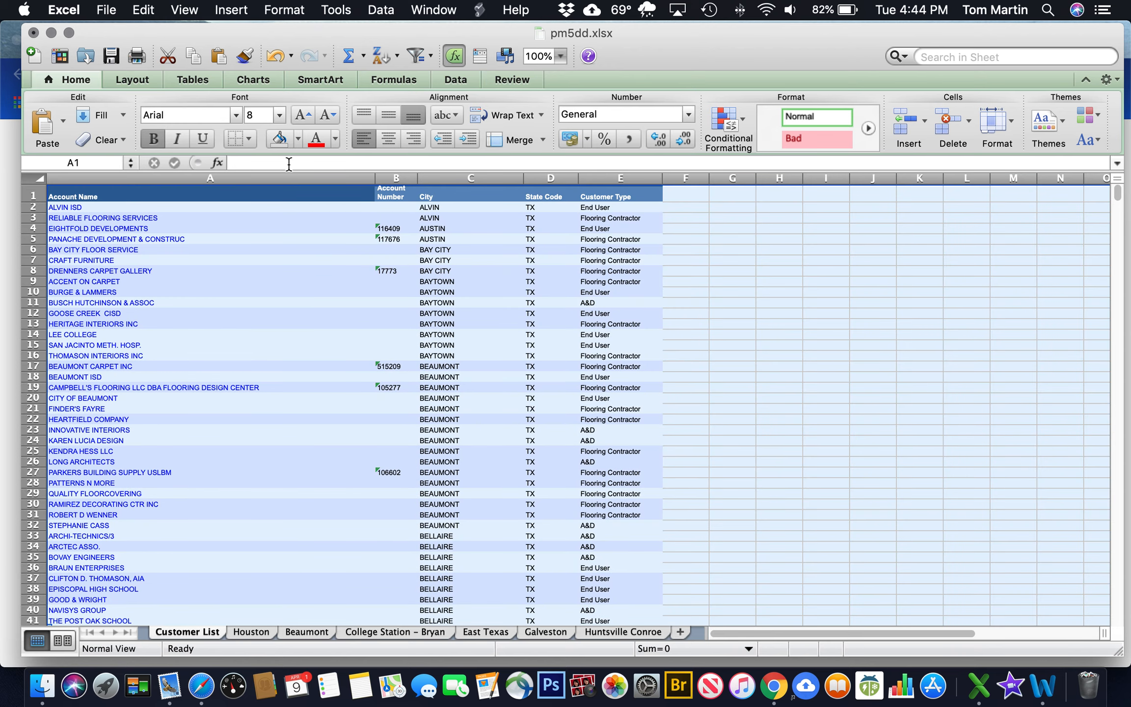
left_click(297, 139)
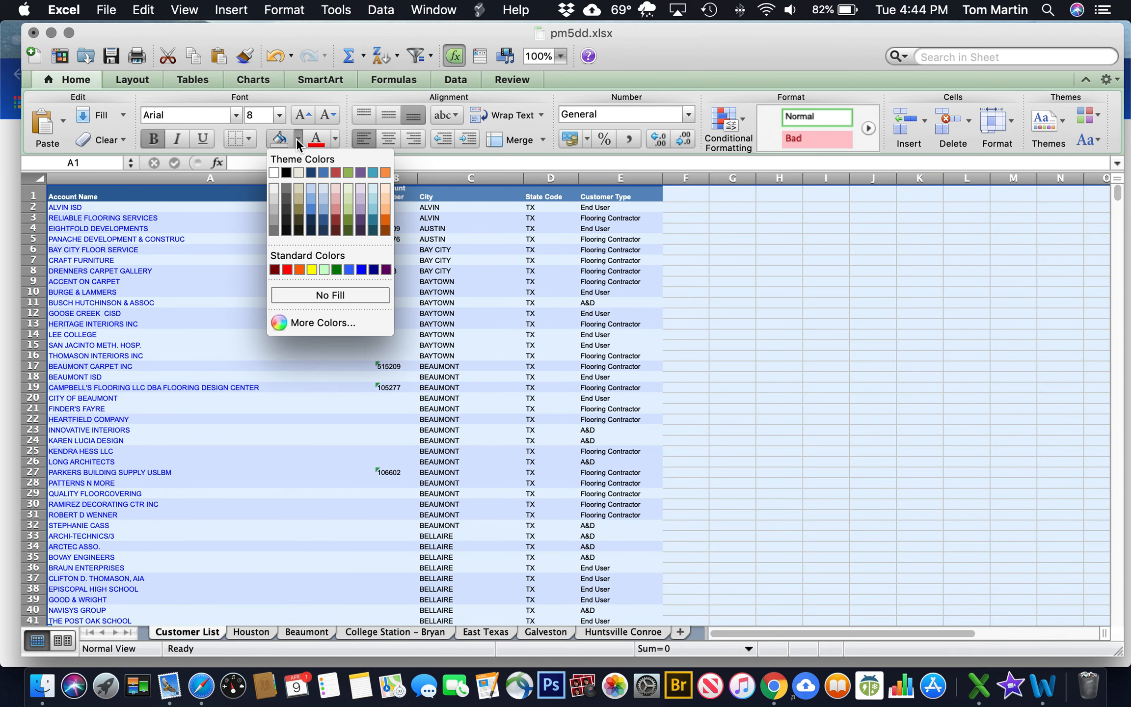
left_click(325, 295)
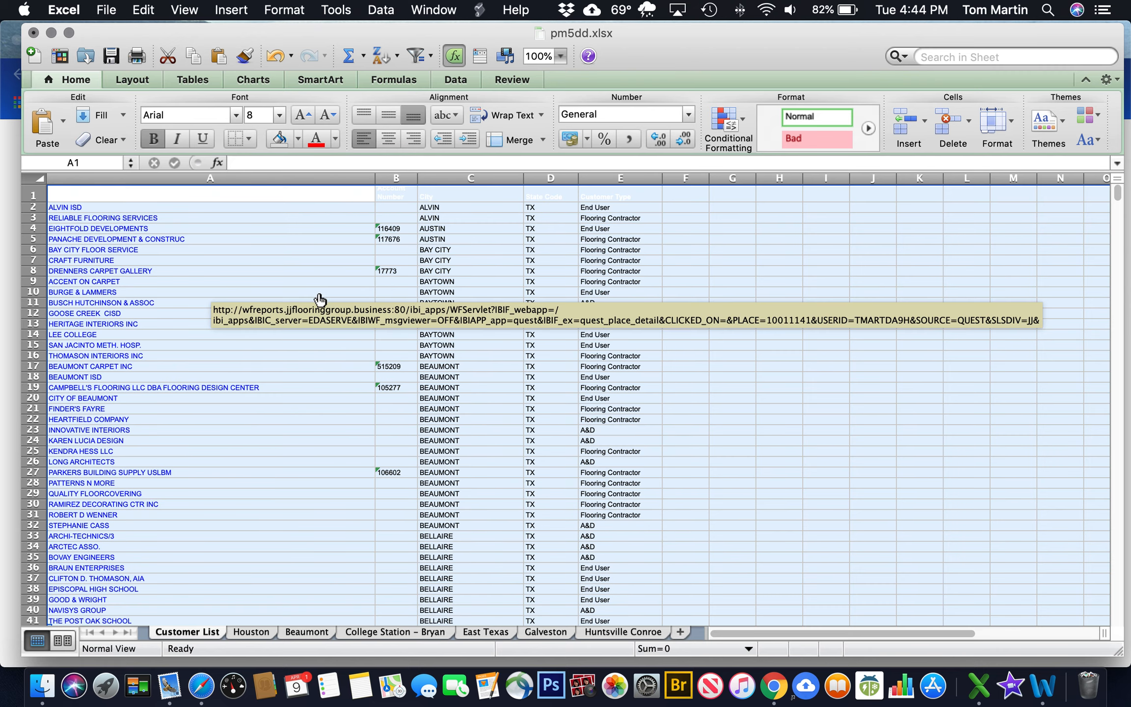
left_click(154, 318)
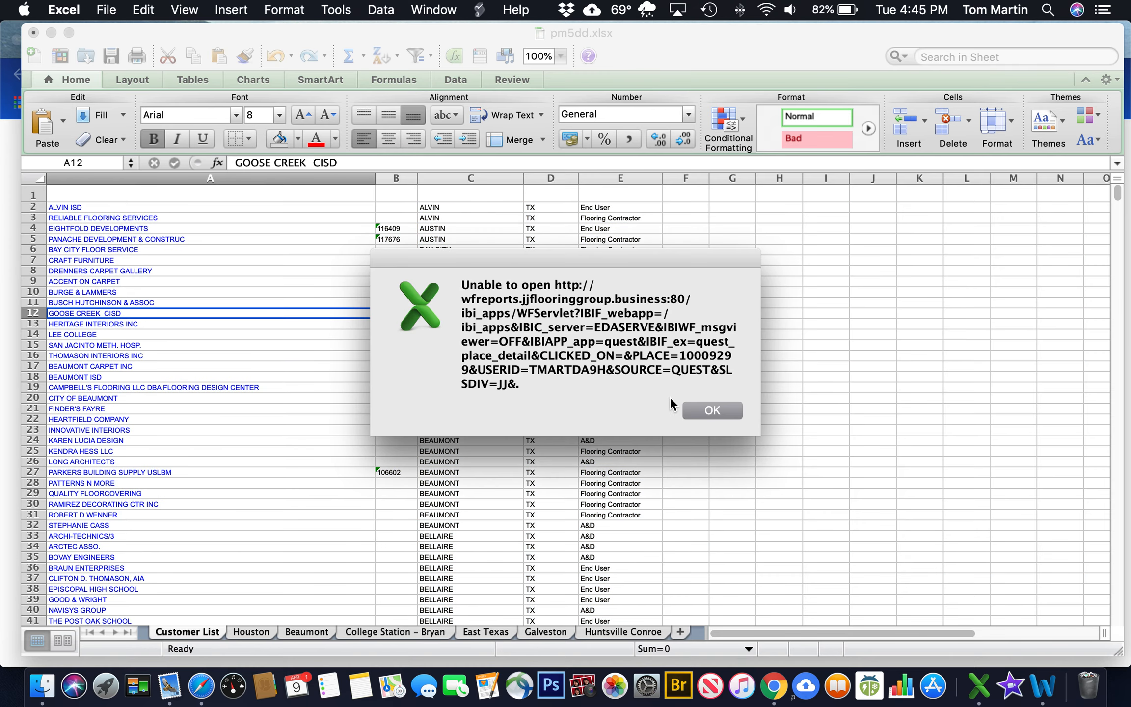
left_click(713, 409)
Make header row A1:E1 bold with a dark blue fill
left_click_drag(133, 195, 591, 196)
key("super+b")
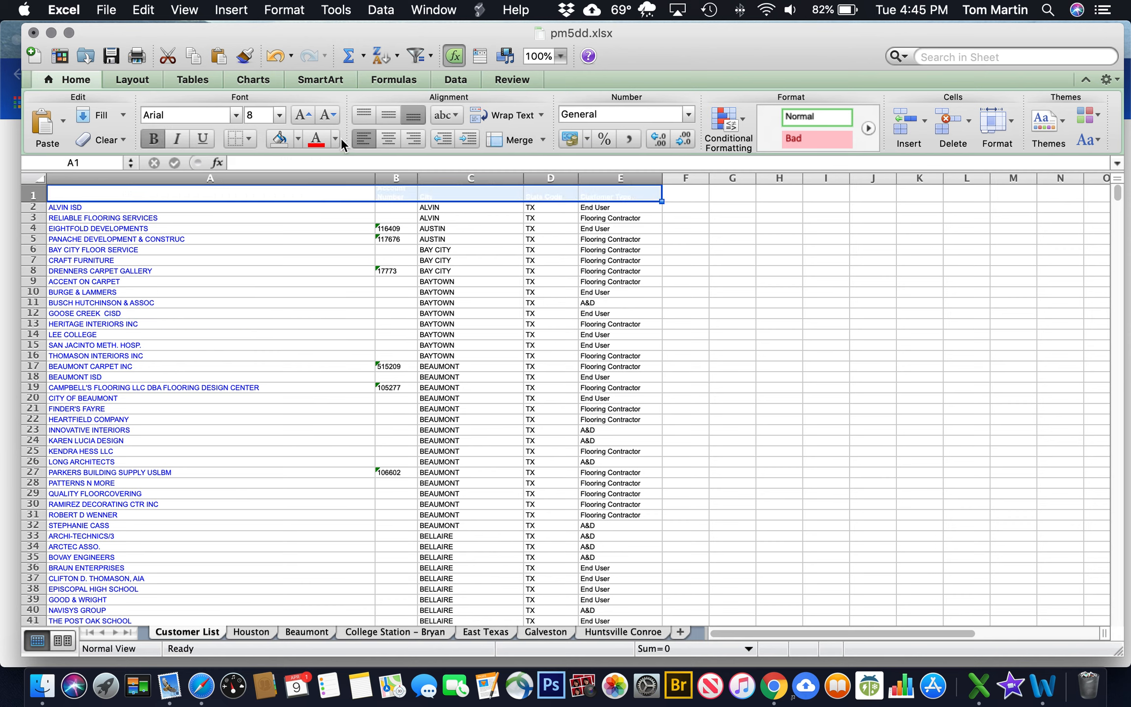
left_click(297, 140)
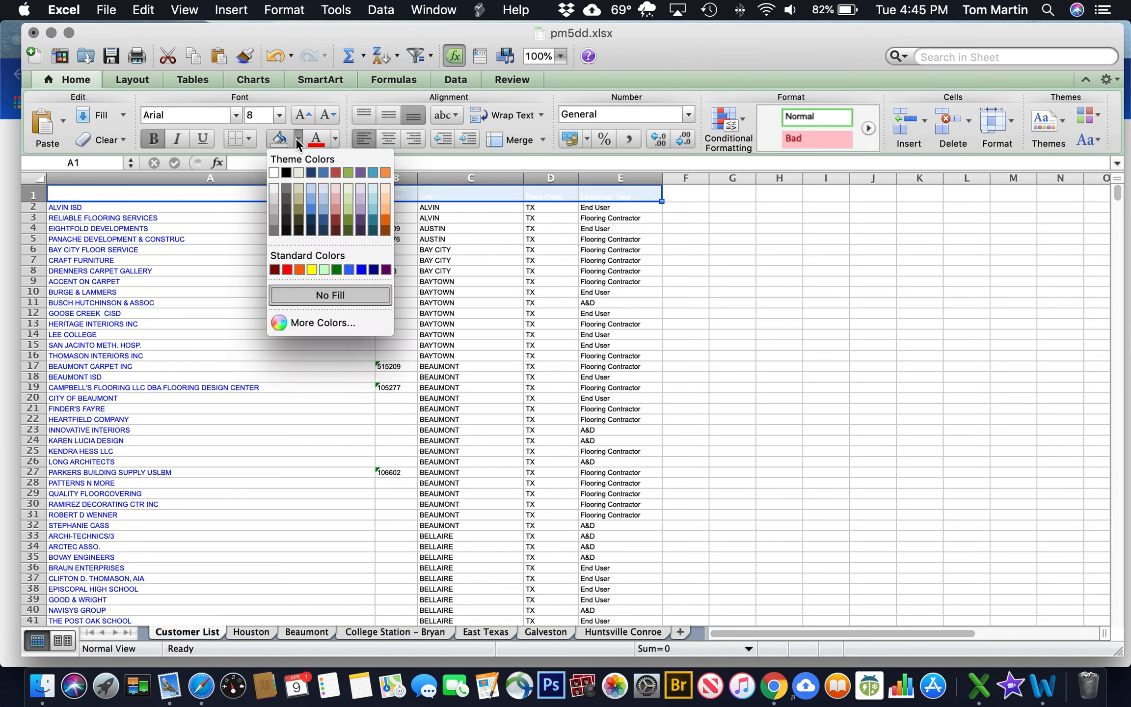
left_click(312, 206)
double_click(275, 329)
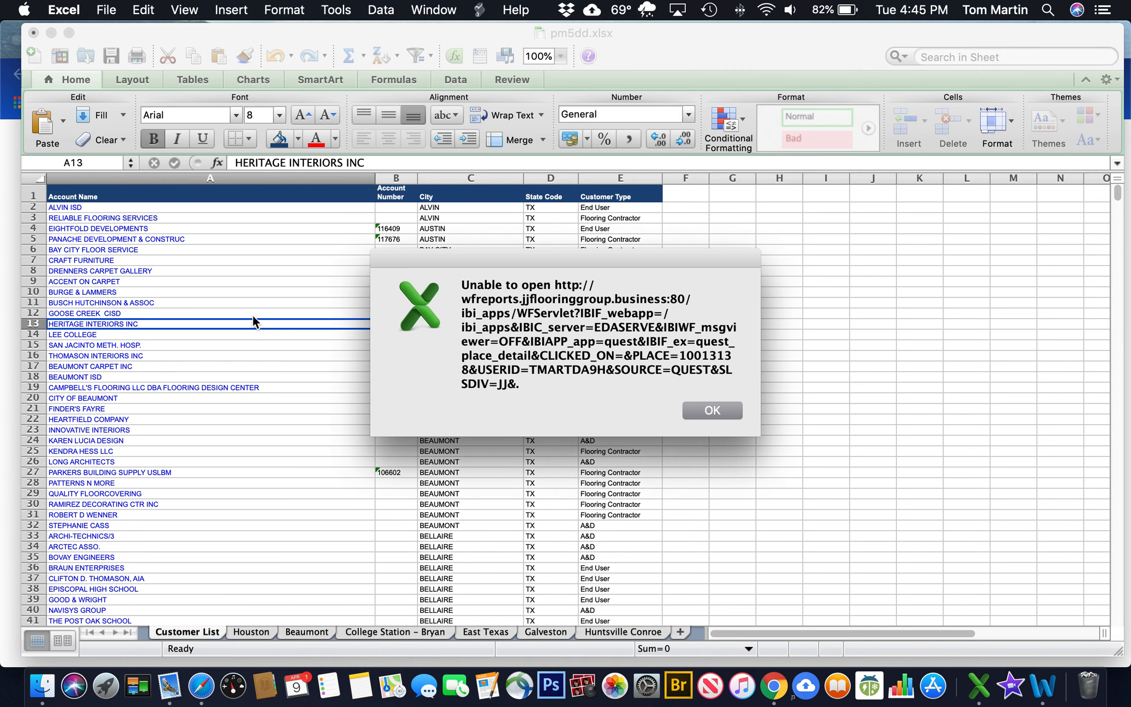
left_click(712, 415)
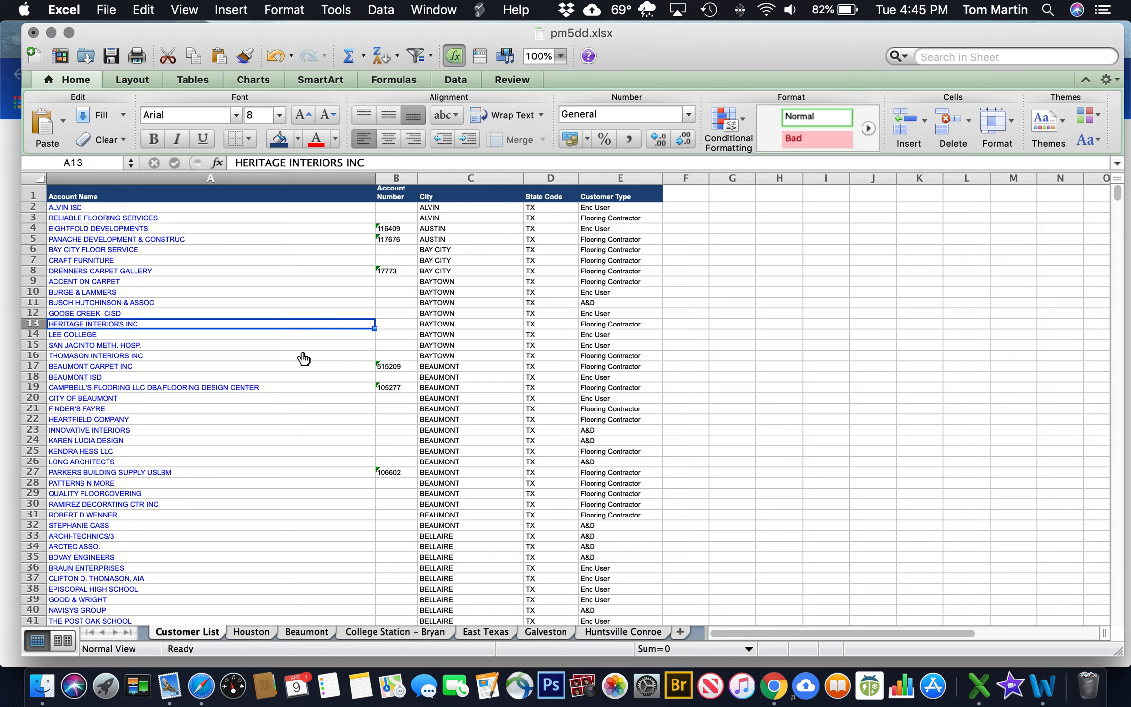
Copy Customer List rows 100–108, the nine Galveston customers, and go to Galveston
scroll(305, 361, "down", 4)
scroll(306, 365, "down", 10)
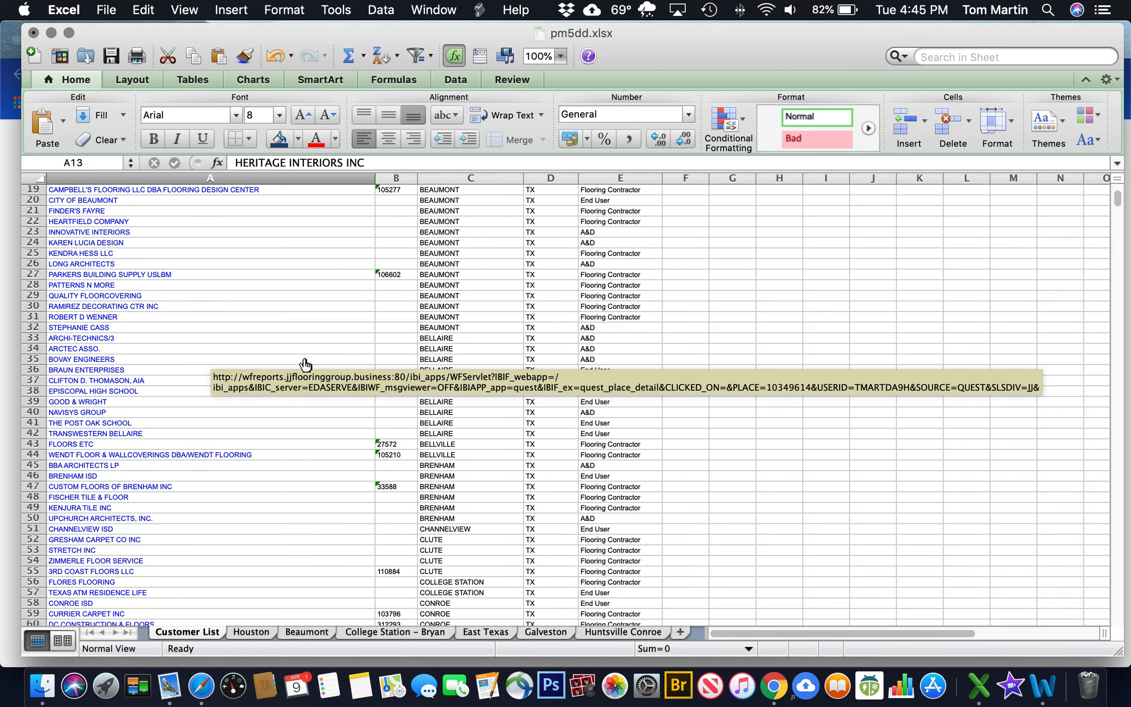
scroll(305, 364, "down", 15)
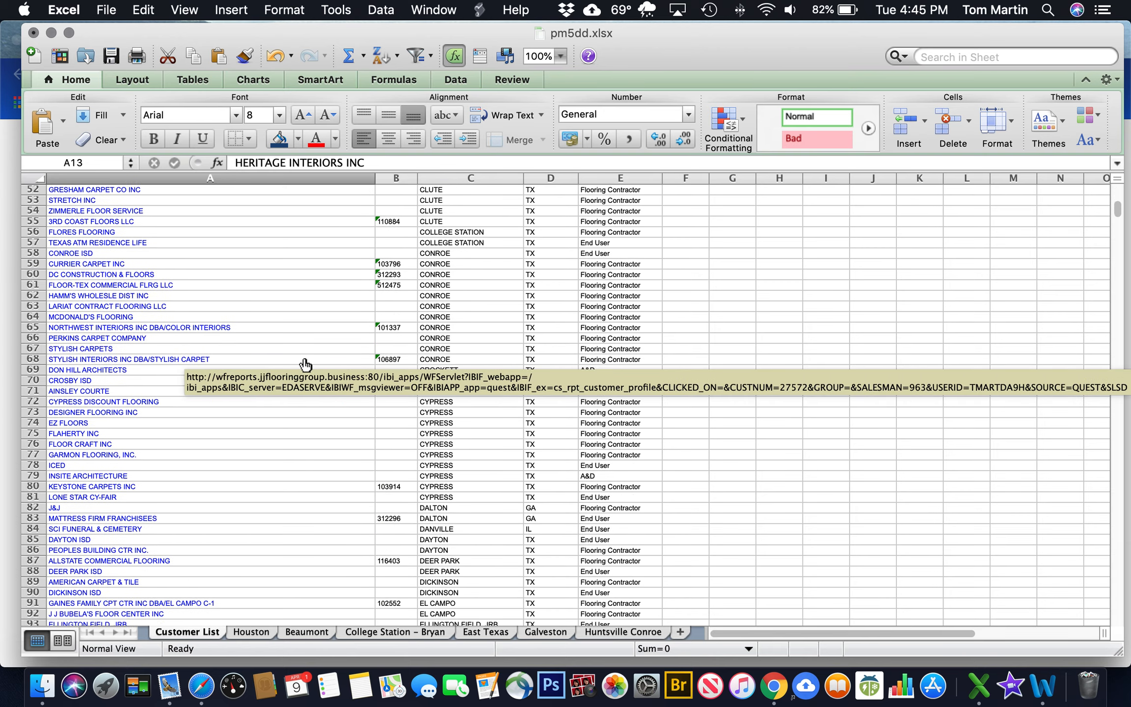
scroll(338, 456, "down", 8)
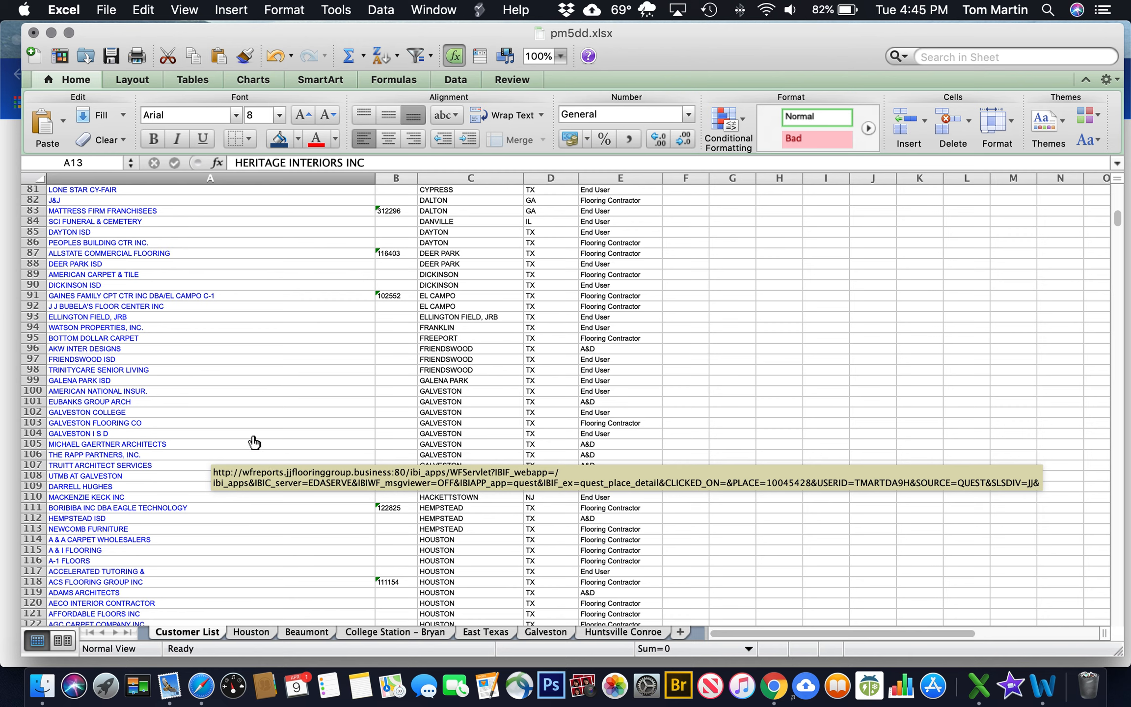
left_click(36, 391)
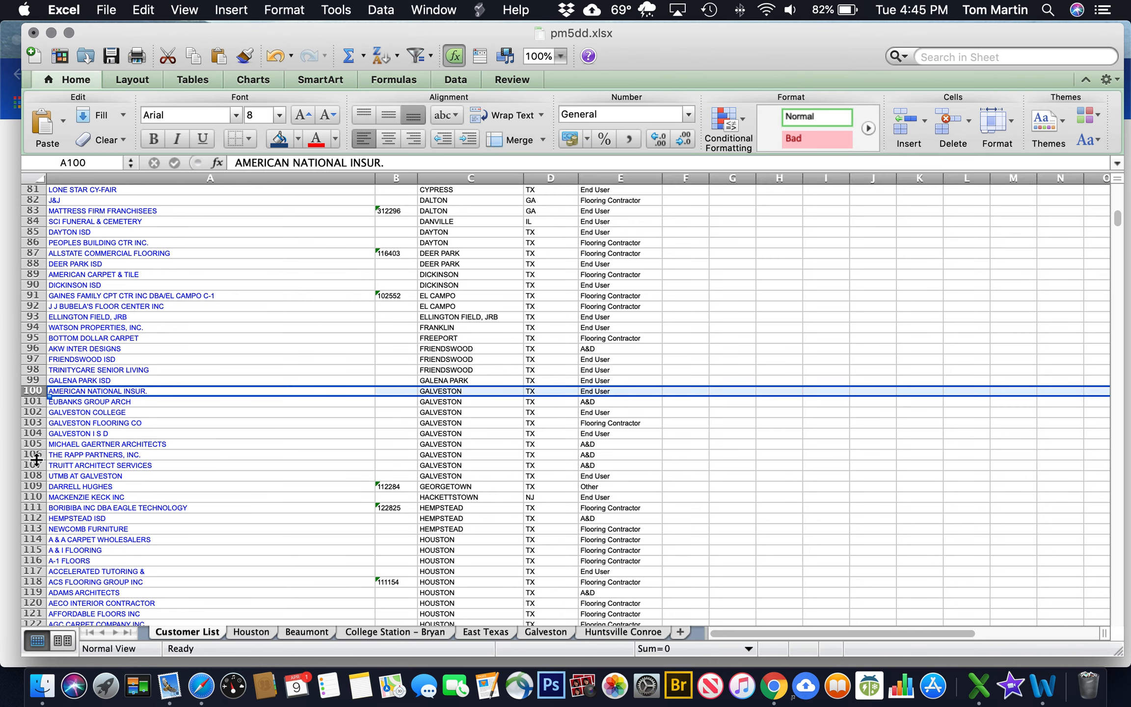
left_click(33, 476, "shift")
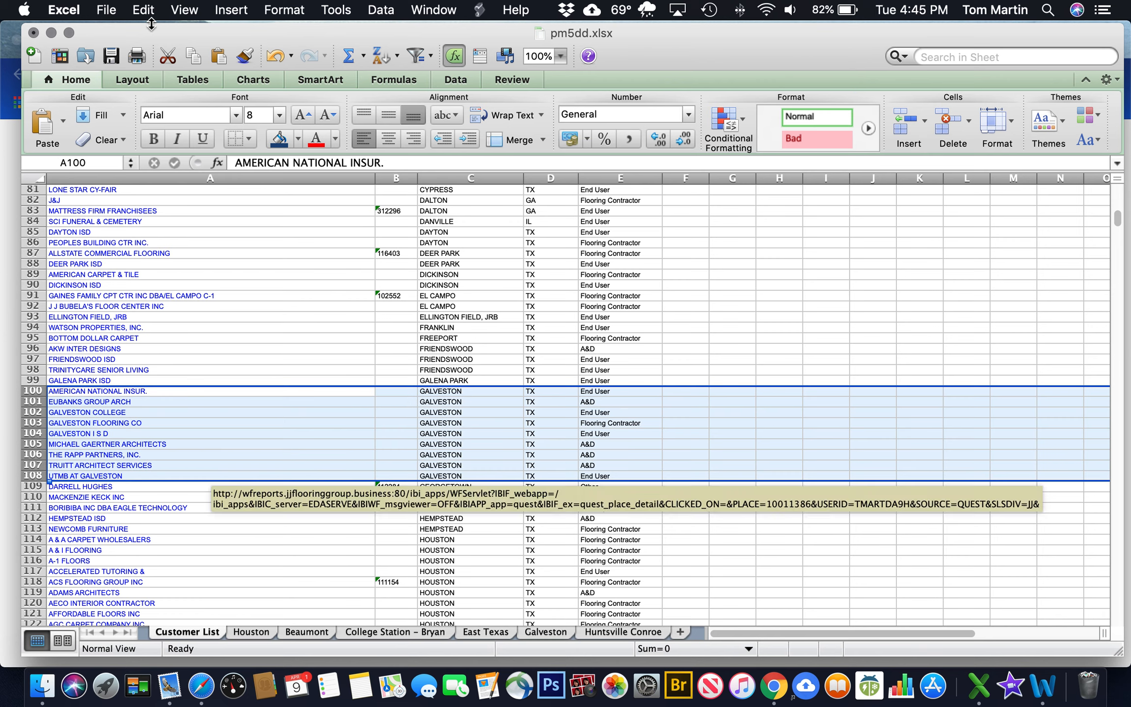
left_click(143, 10)
left_click(169, 92)
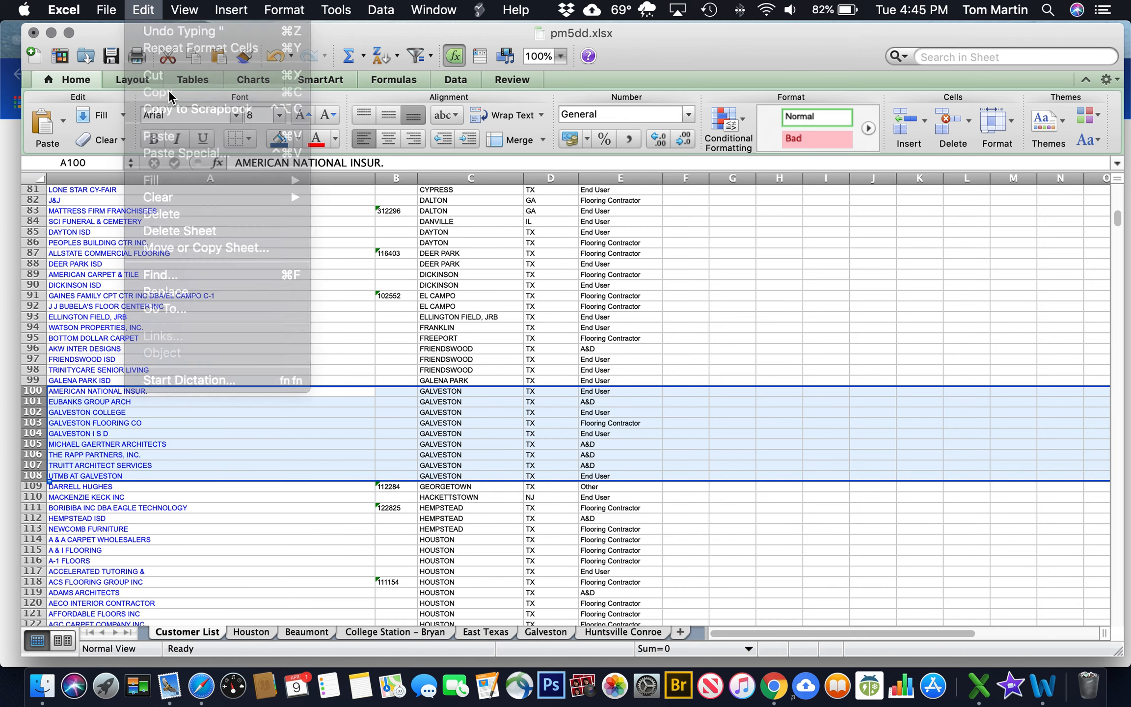
left_click(546, 632)
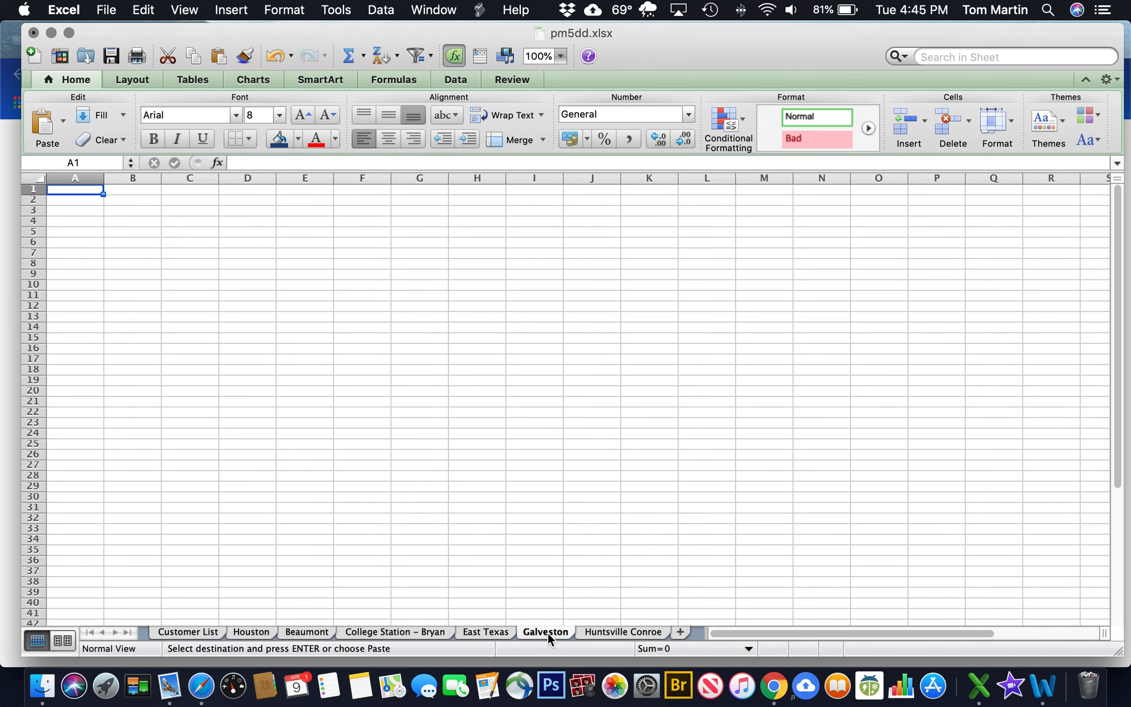
Insert the Galveston customer rows with Beaumont's header row above them on Galveston
left_click(33, 189)
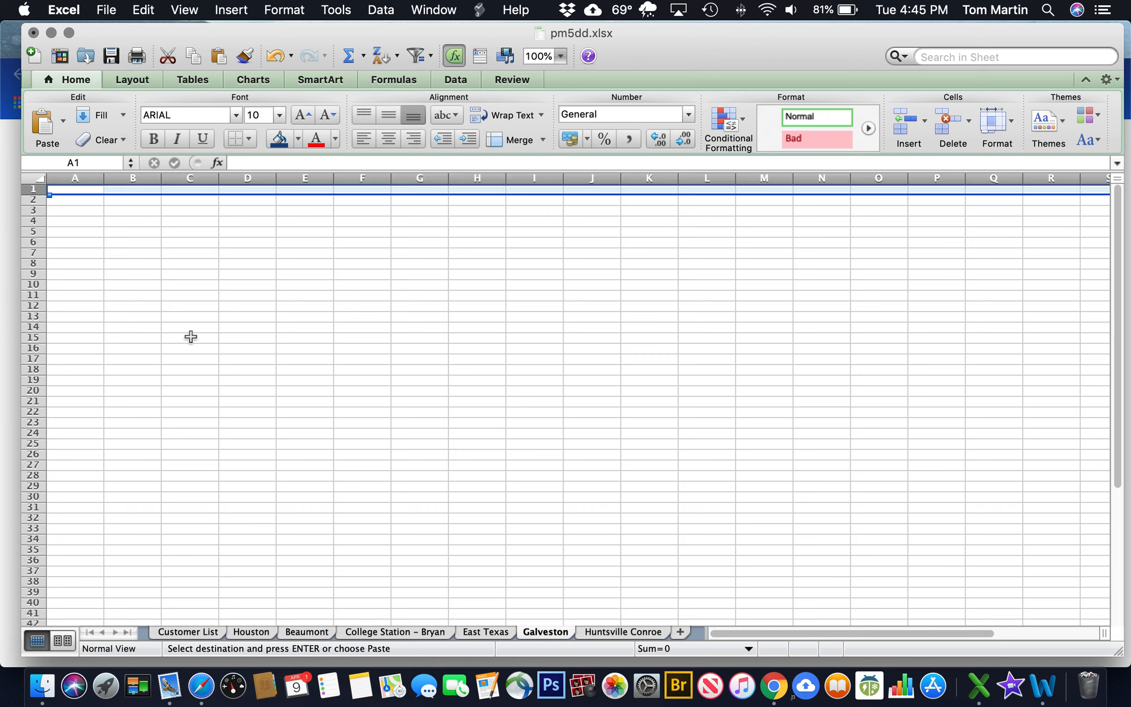
left_click(903, 128)
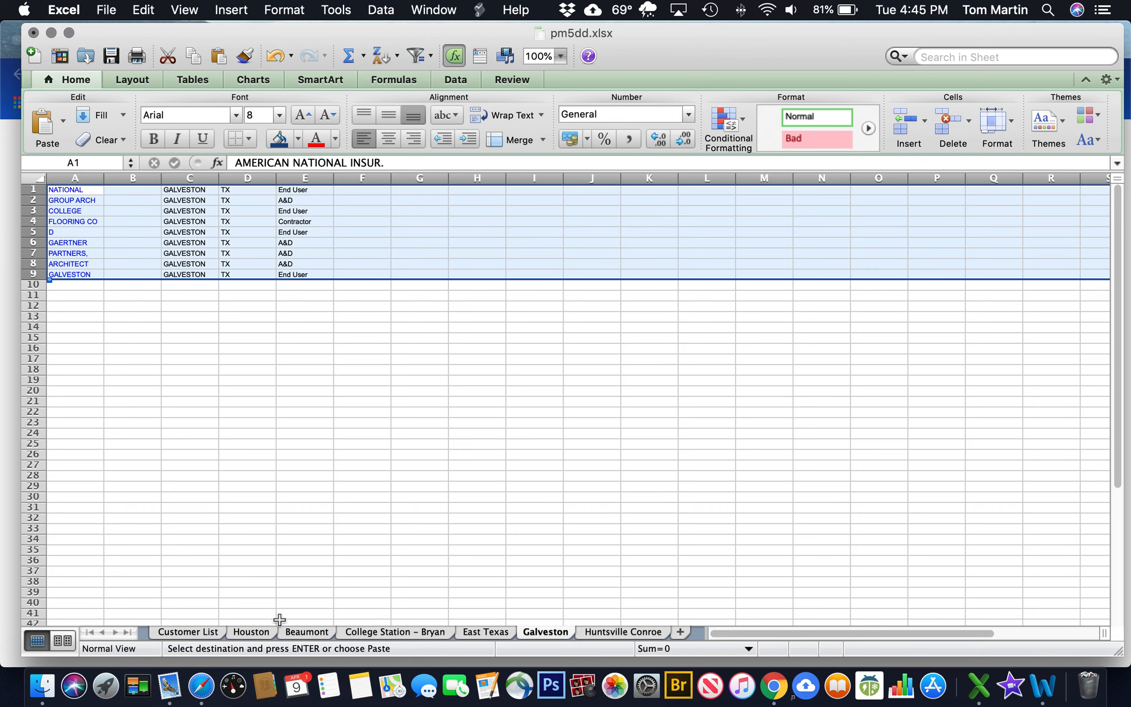
left_click(309, 637)
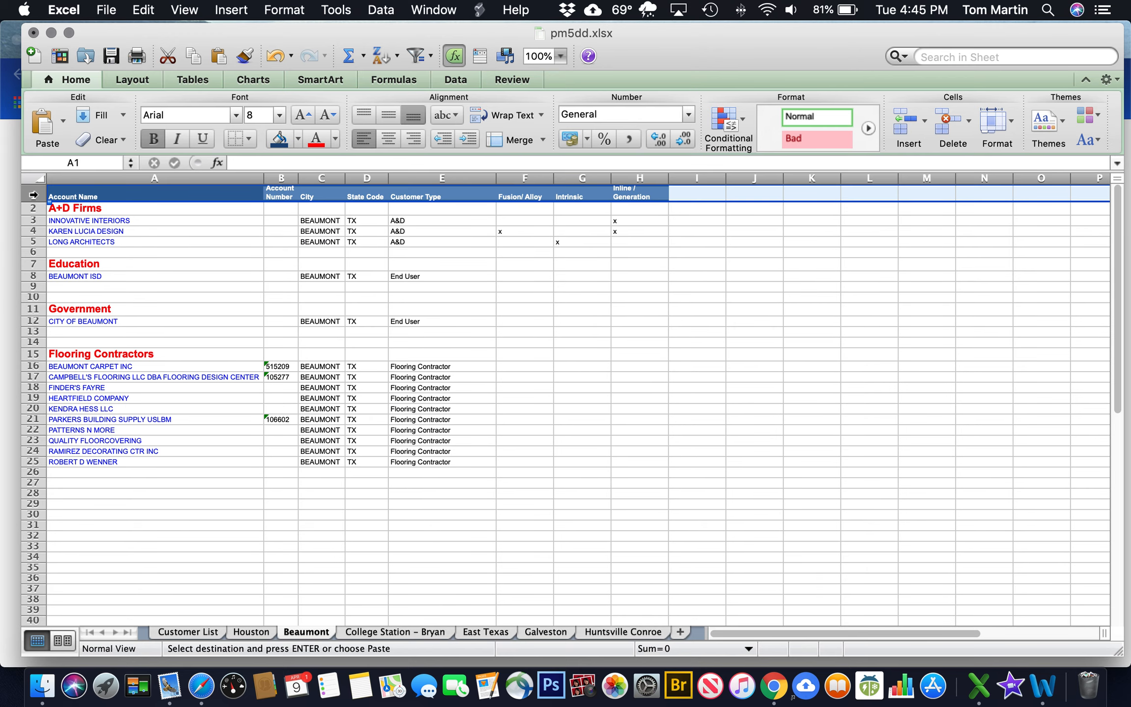
left_click(143, 10)
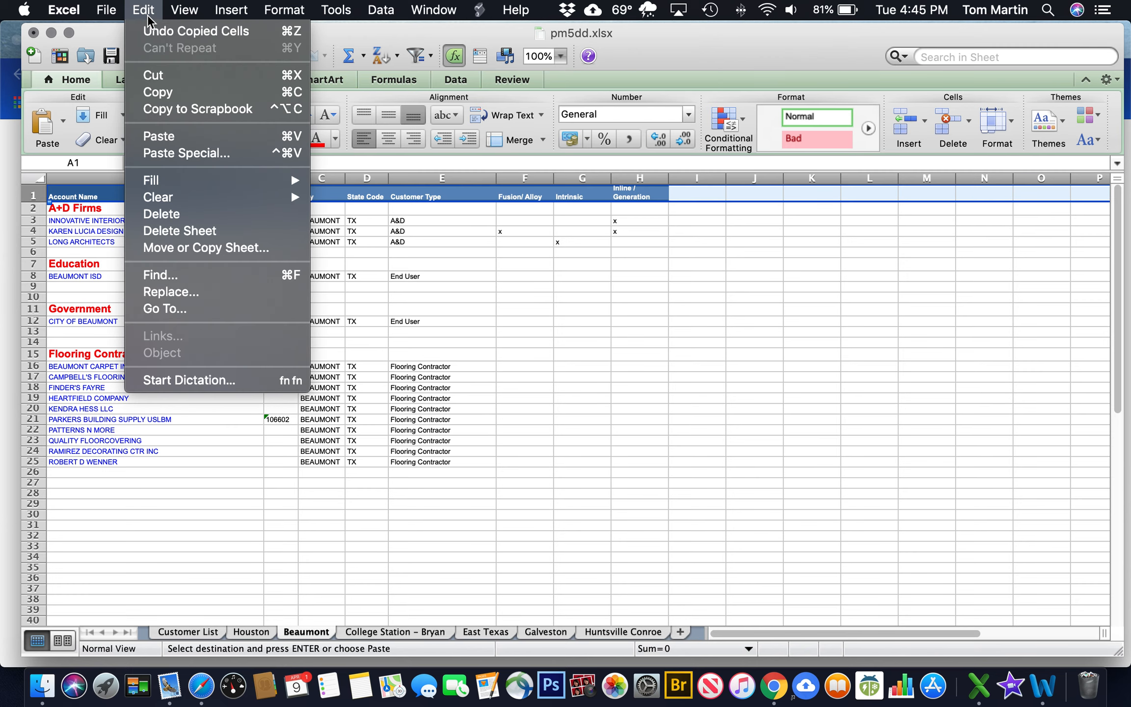
left_click(158, 93)
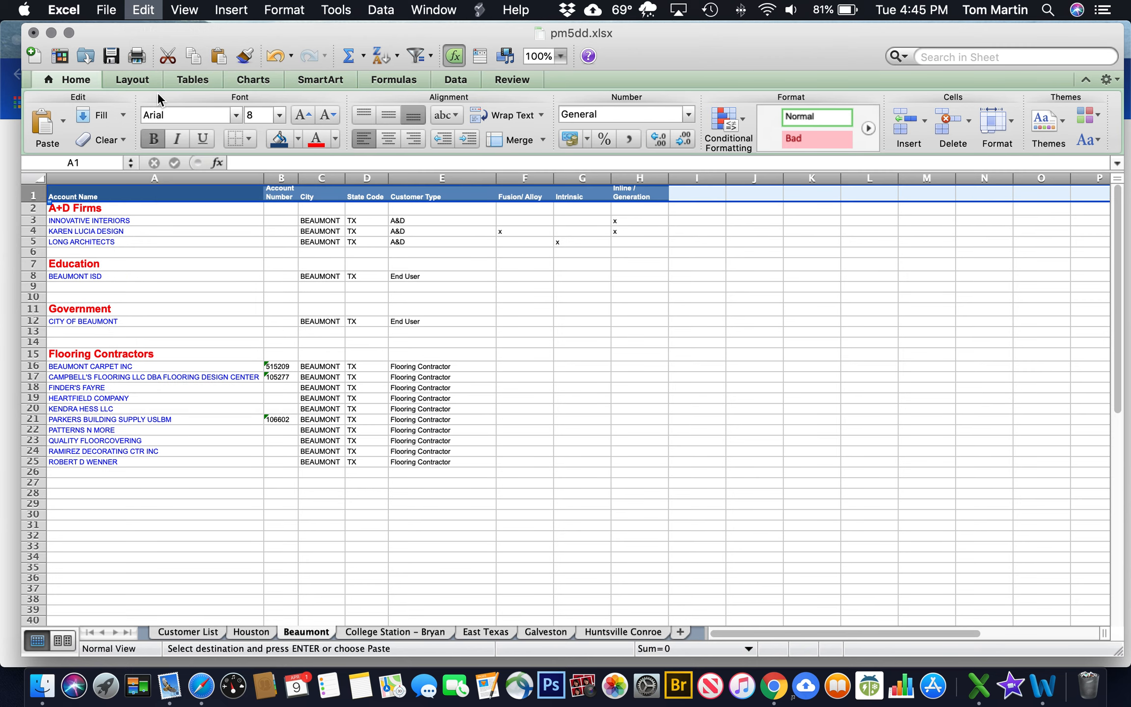
left_click(528, 633)
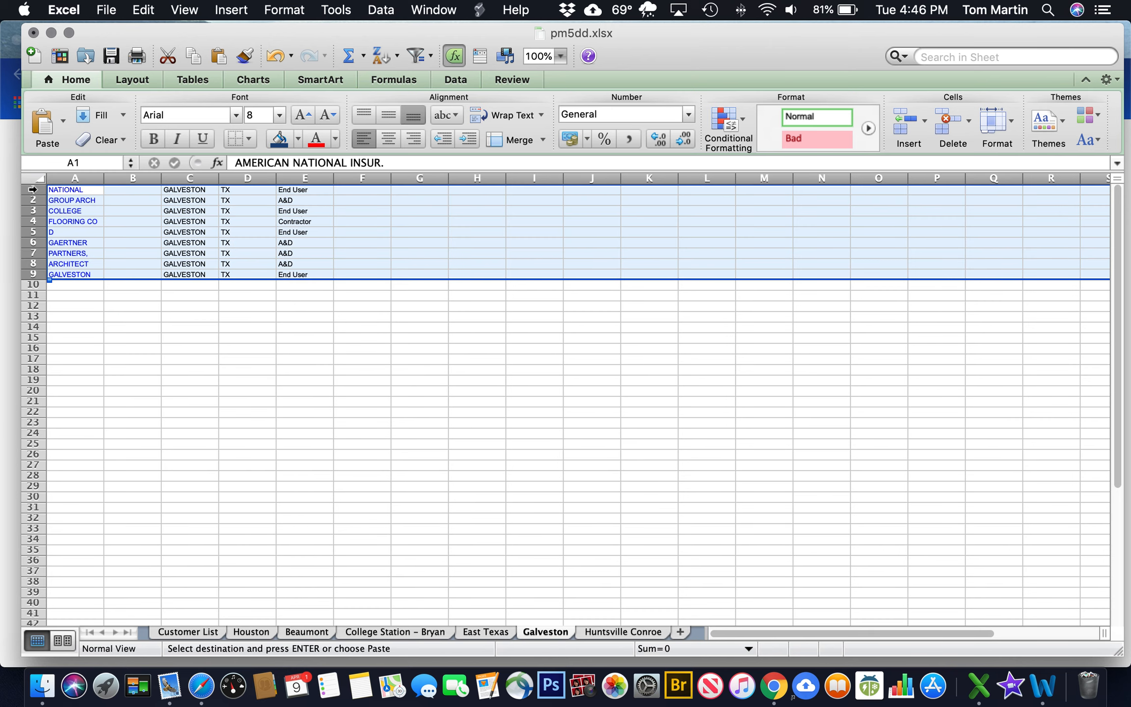
left_click(32, 190)
left_click(909, 121)
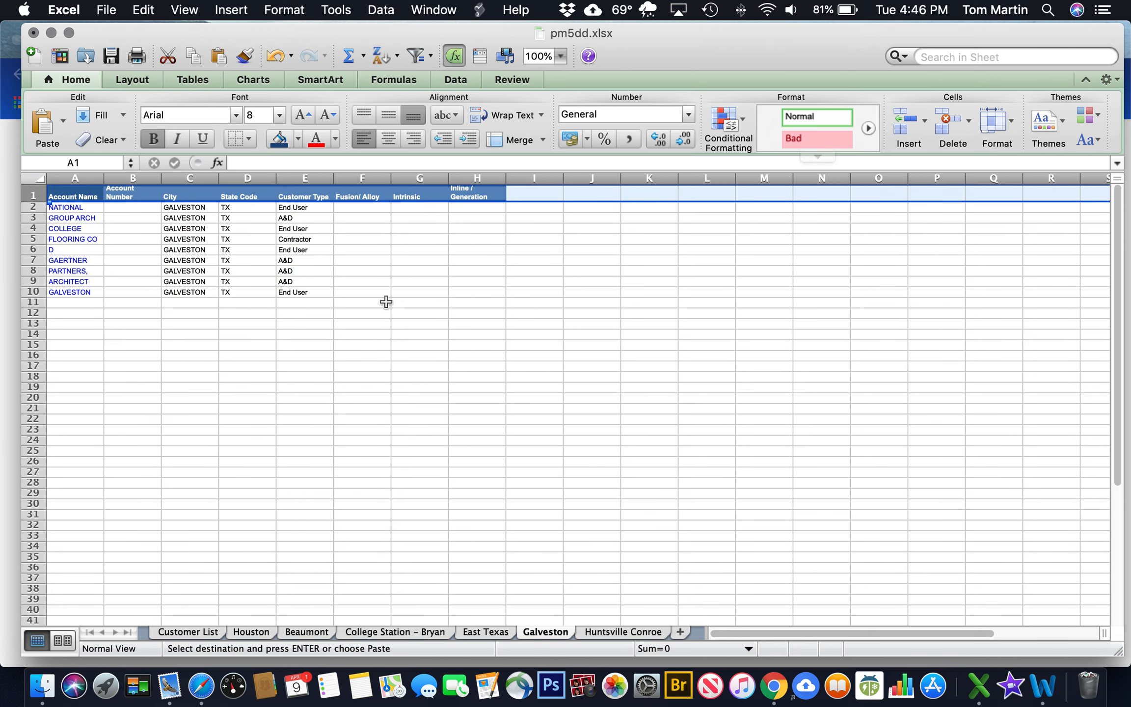
Autofit column A, narrow columns B and C, and widen column E
double_click(104, 180)
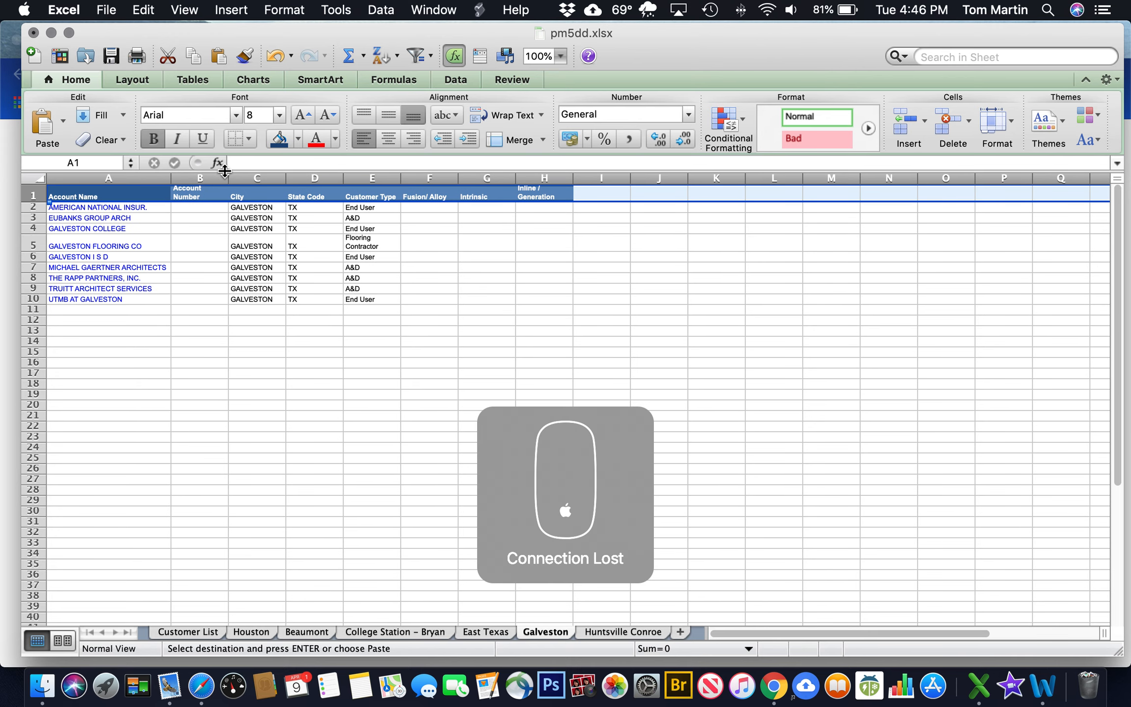
left_click_drag(228, 179, 254, 178)
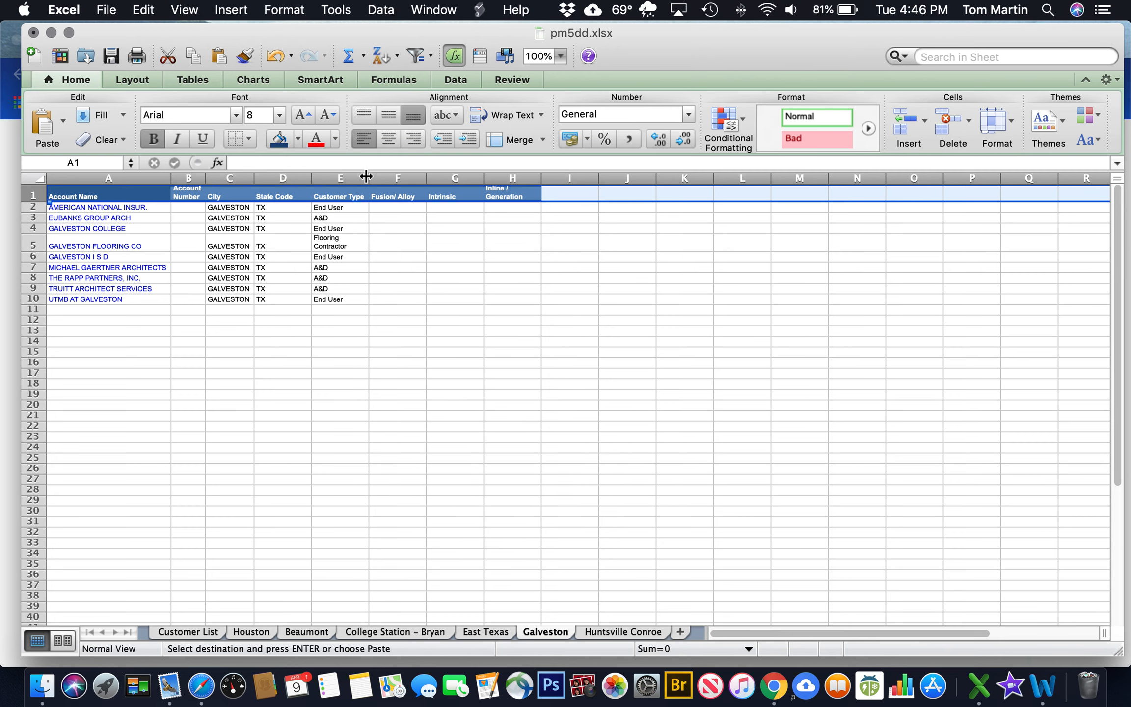
left_click_drag(366, 177, 404, 179)
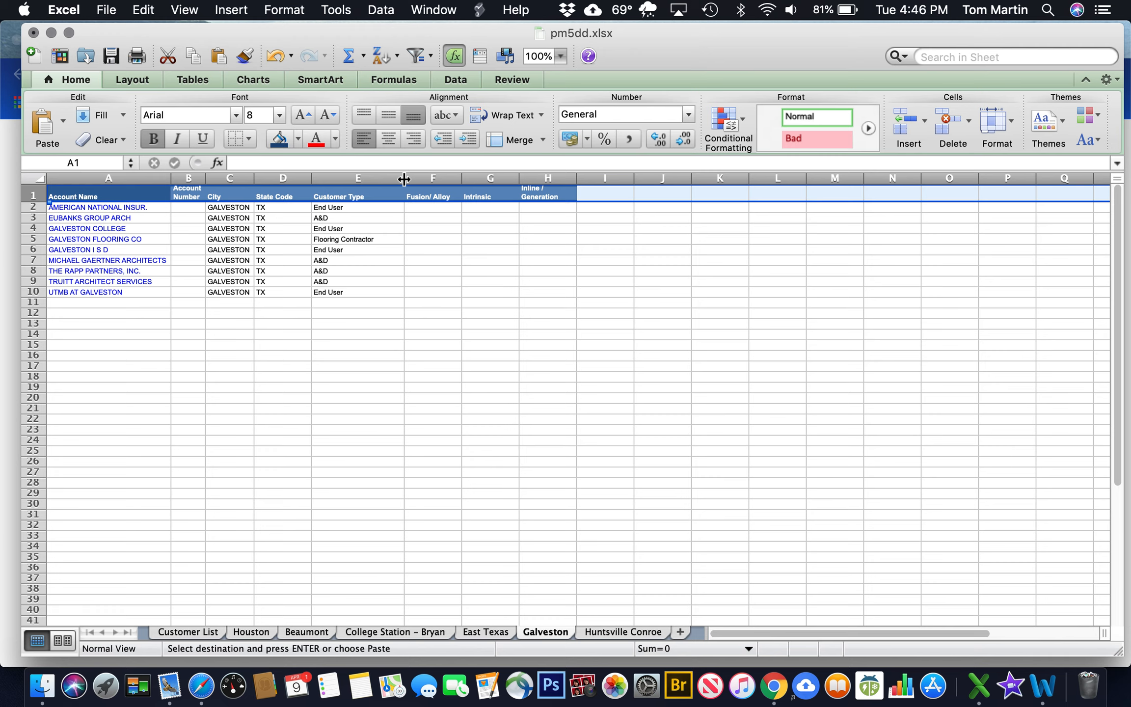
left_click(356, 178)
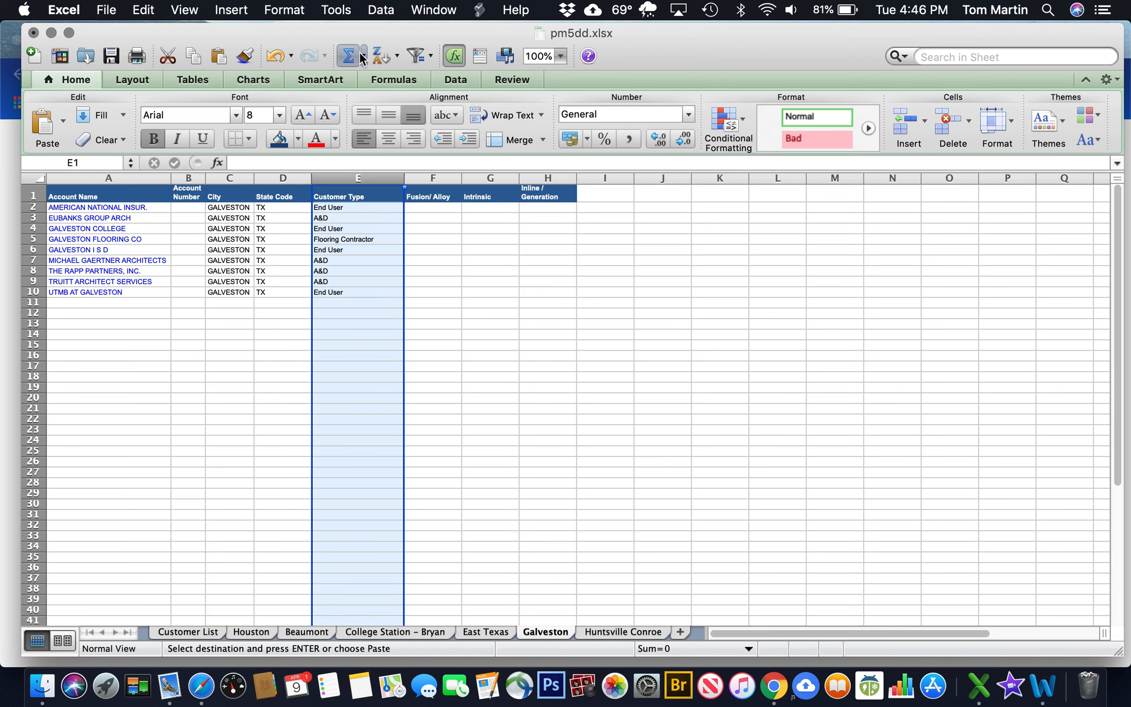
Sort the whole Galveston rows by Customer Type so A&D firms come first
left_click(379, 56)
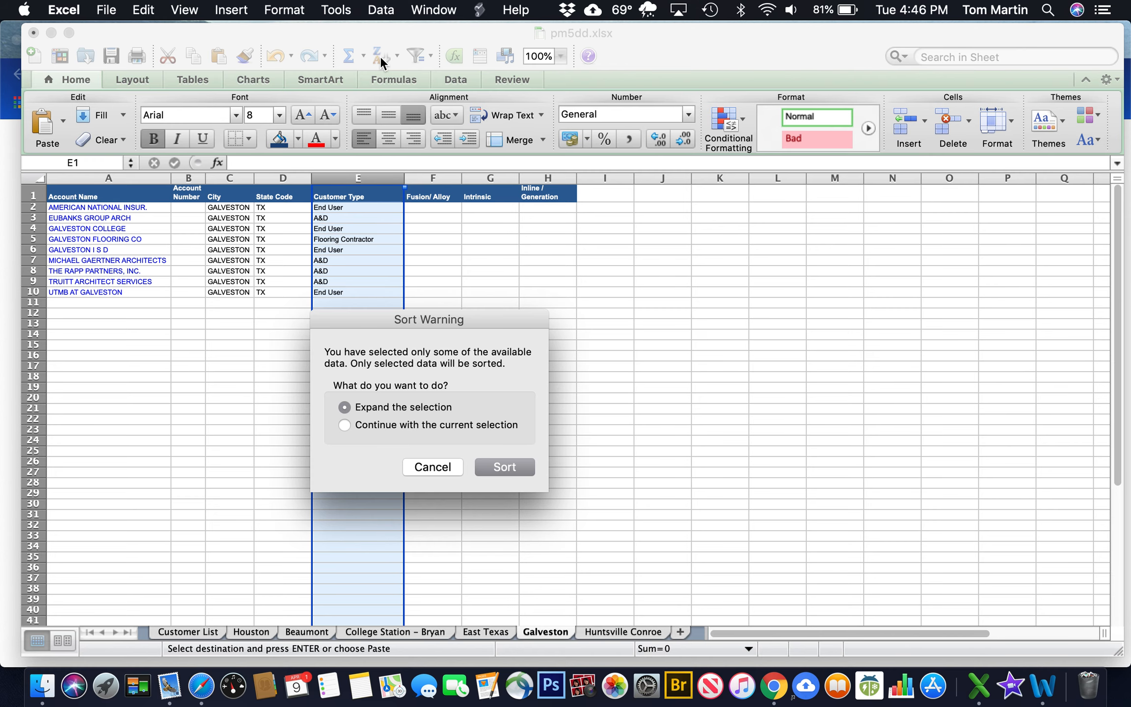
left_click(495, 468)
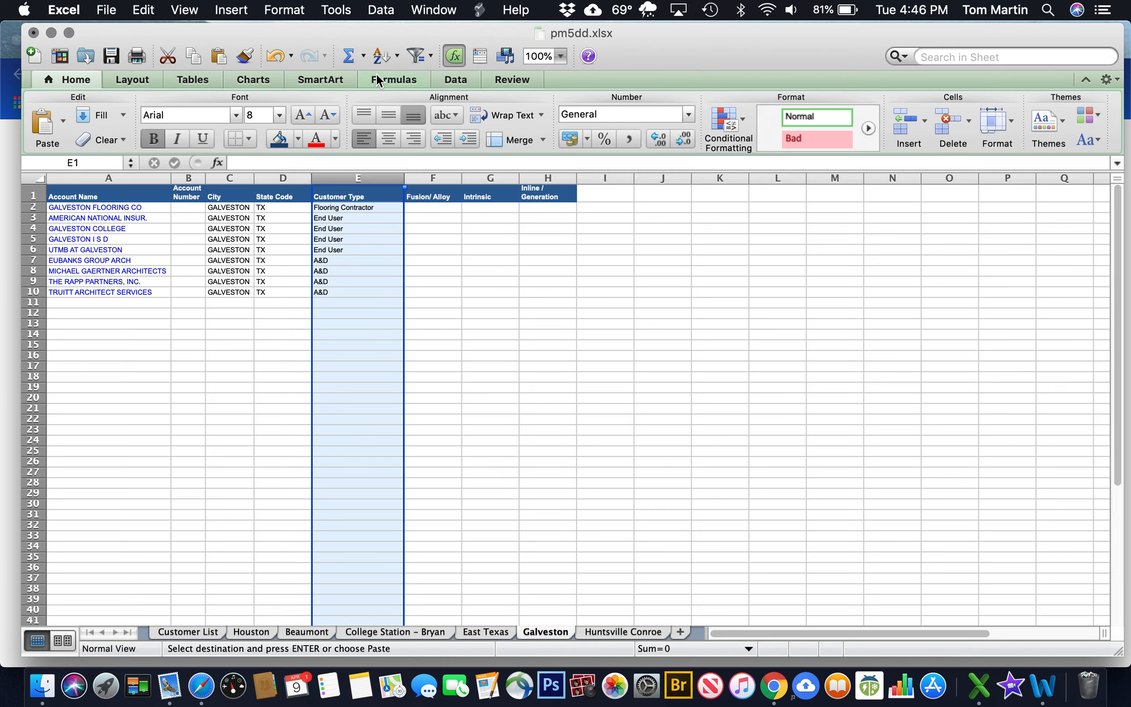
left_click(377, 55)
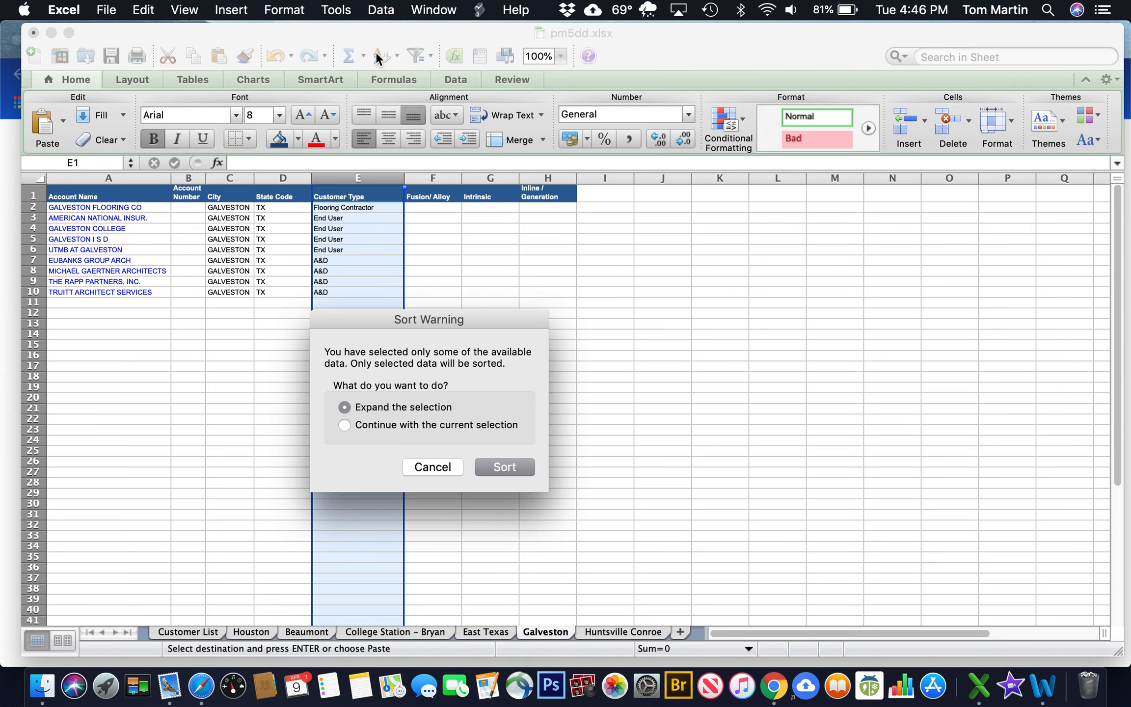
left_click(491, 470)
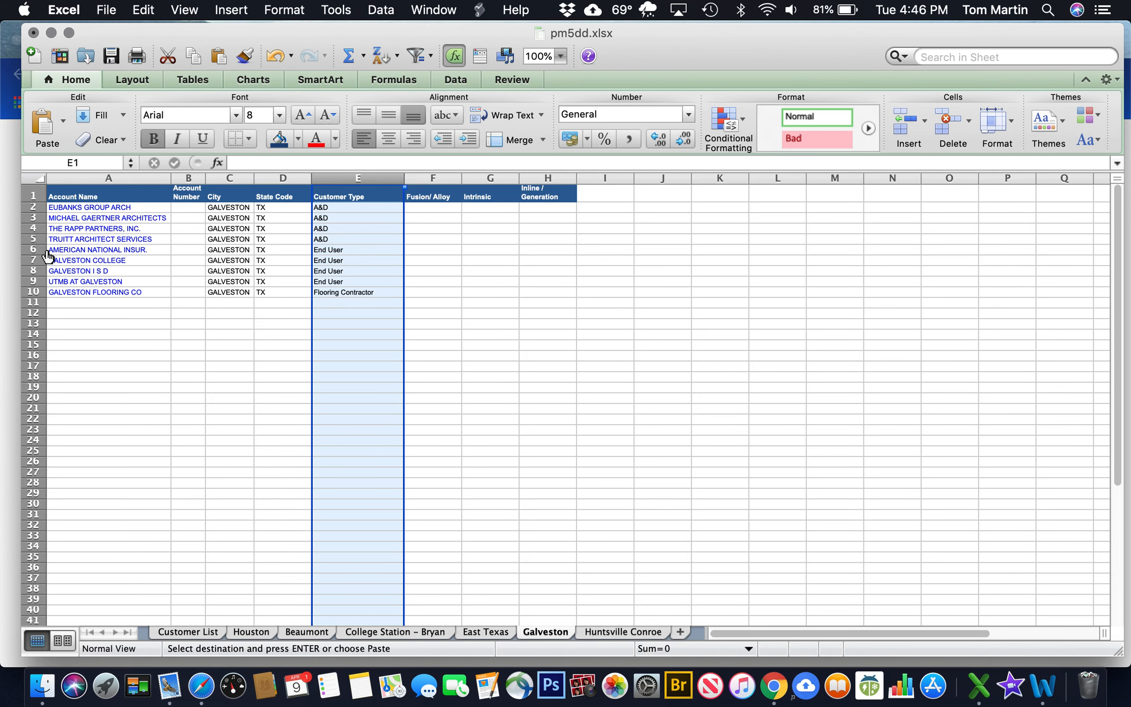
left_click(34, 249)
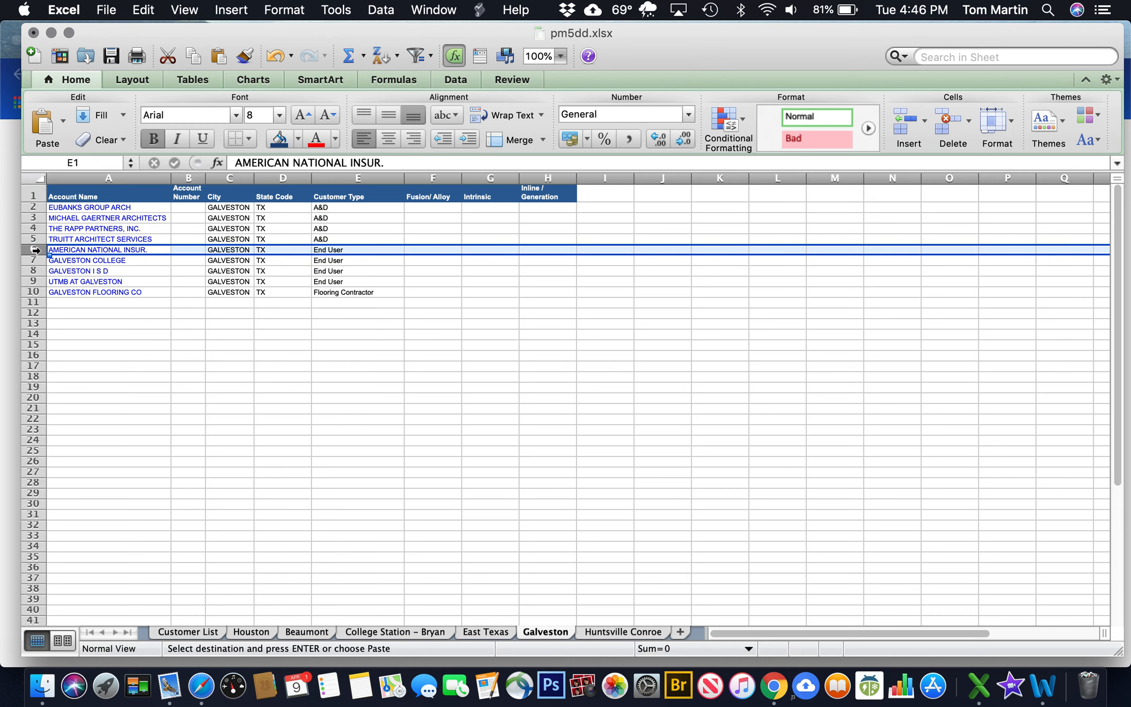
Insert three blank rows above the End Users and three above Galveston Flooring Co
left_click(907, 120)
left_click(907, 121)
left_click(907, 120)
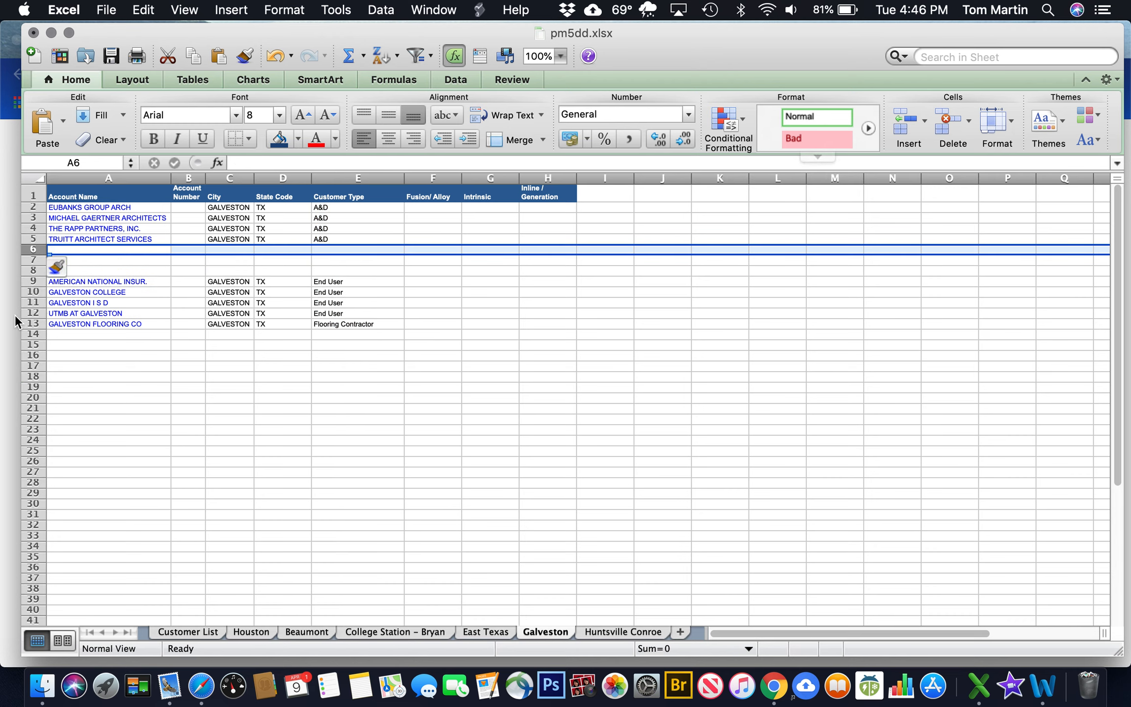
left_click(28, 324)
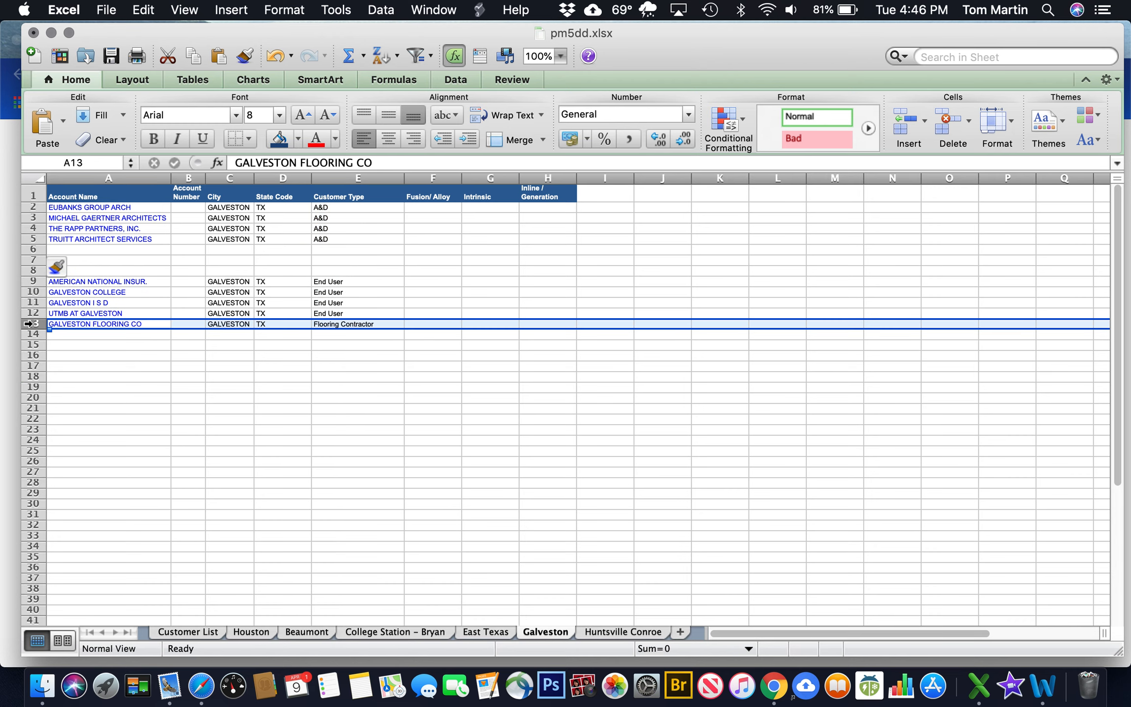
left_click(904, 122)
left_click(904, 122)
left_click(904, 122)
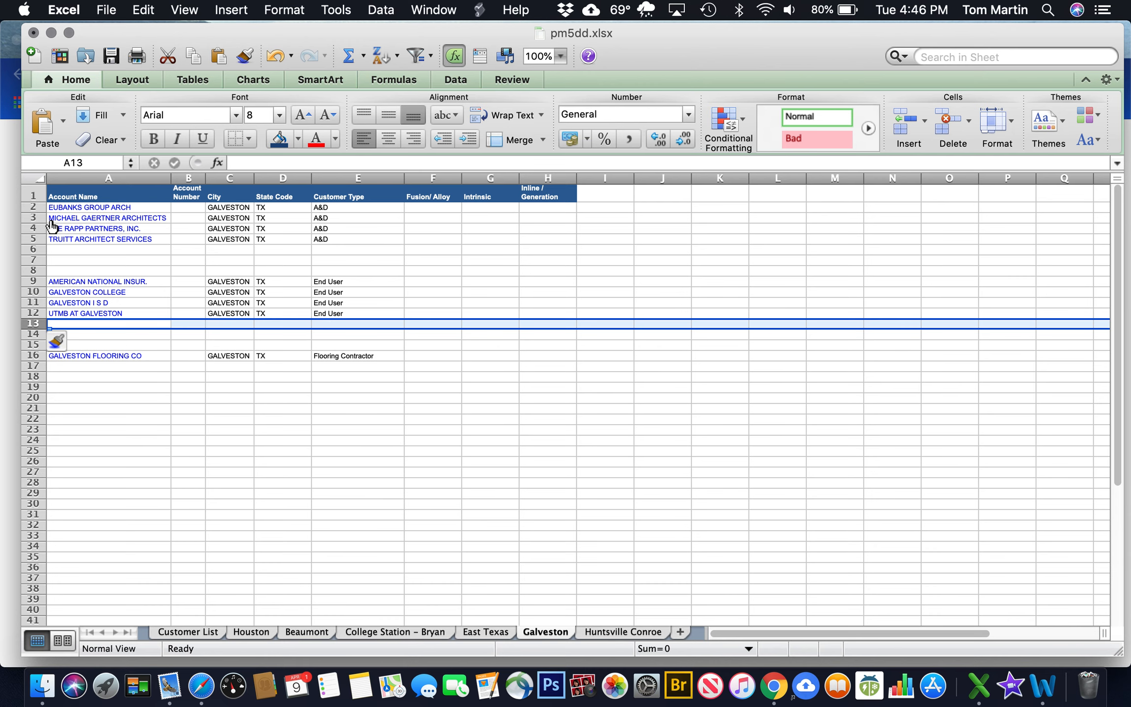
Add an unfilled blank row 2 above the A&D firms and type 'A+' in A2
left_click(33, 208)
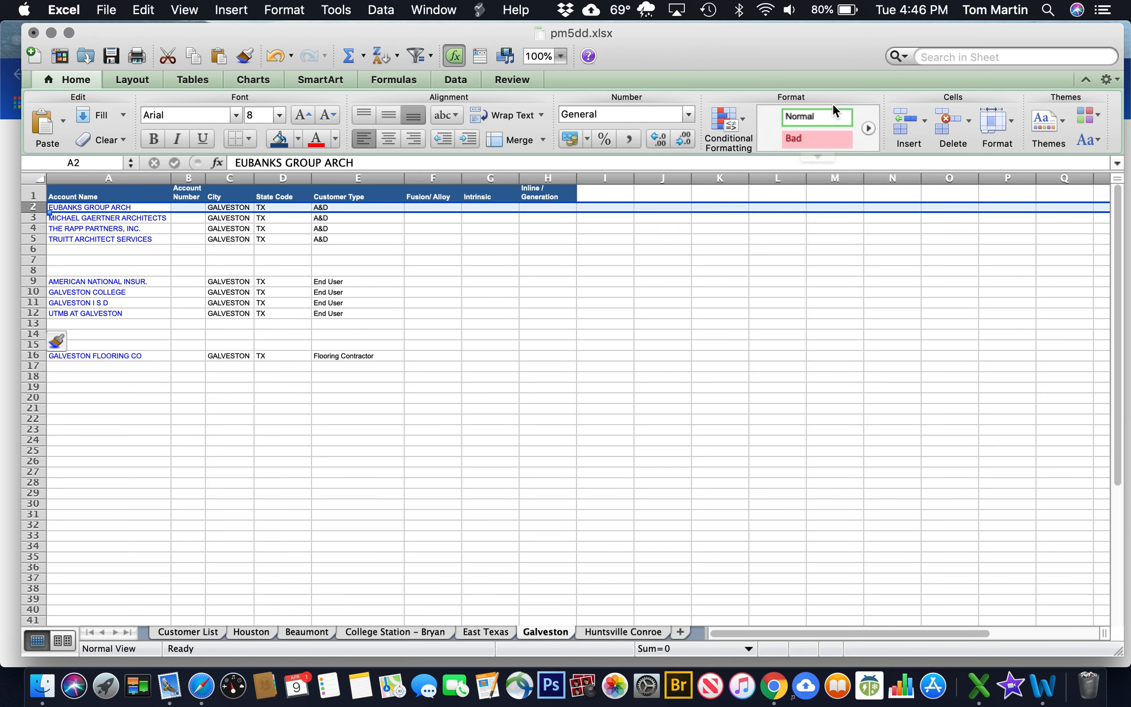
left_click(896, 124)
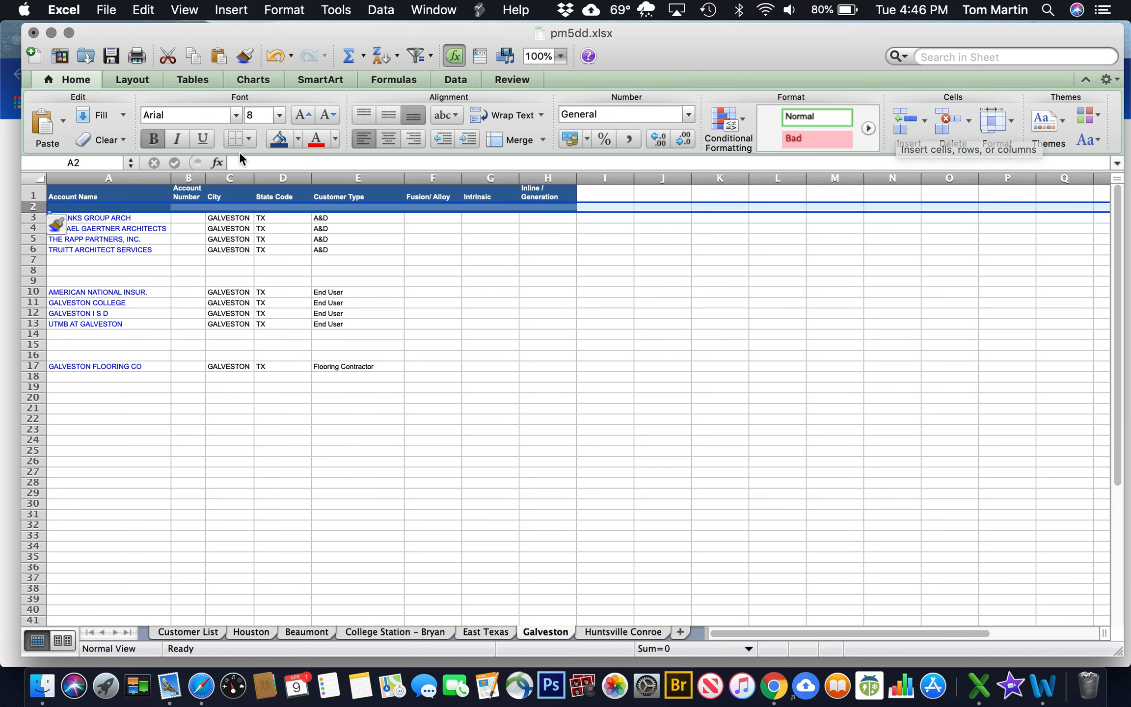
left_click(298, 142)
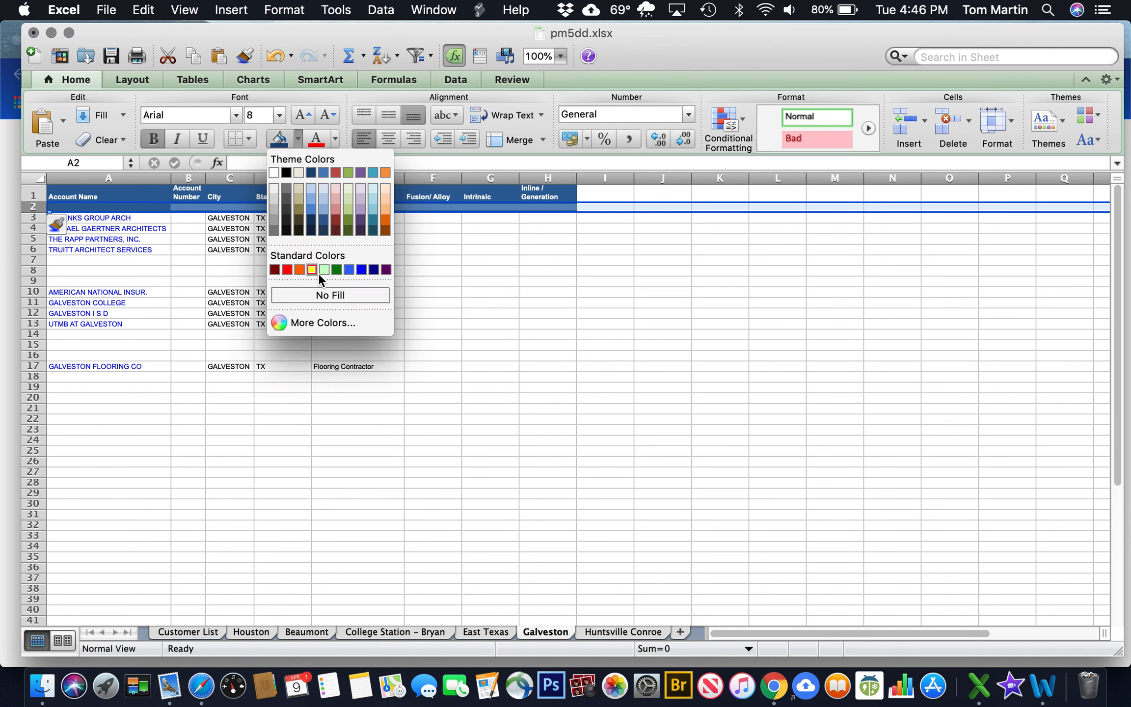
left_click(321, 295)
left_click(100, 210)
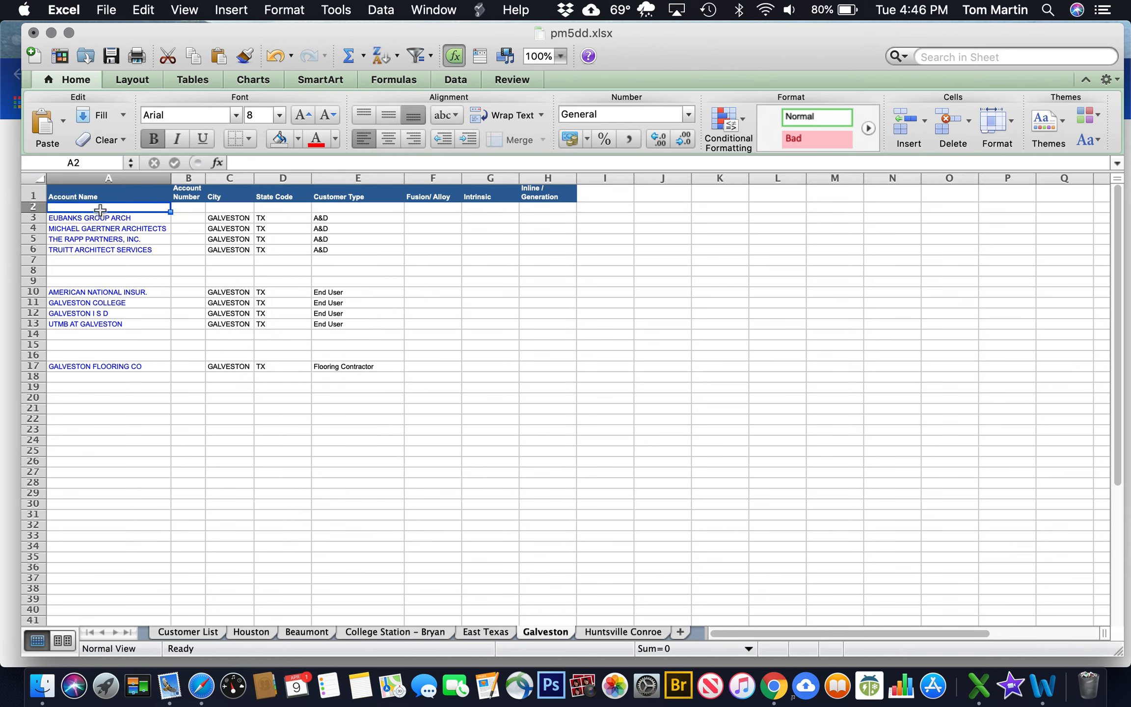
type("A+")
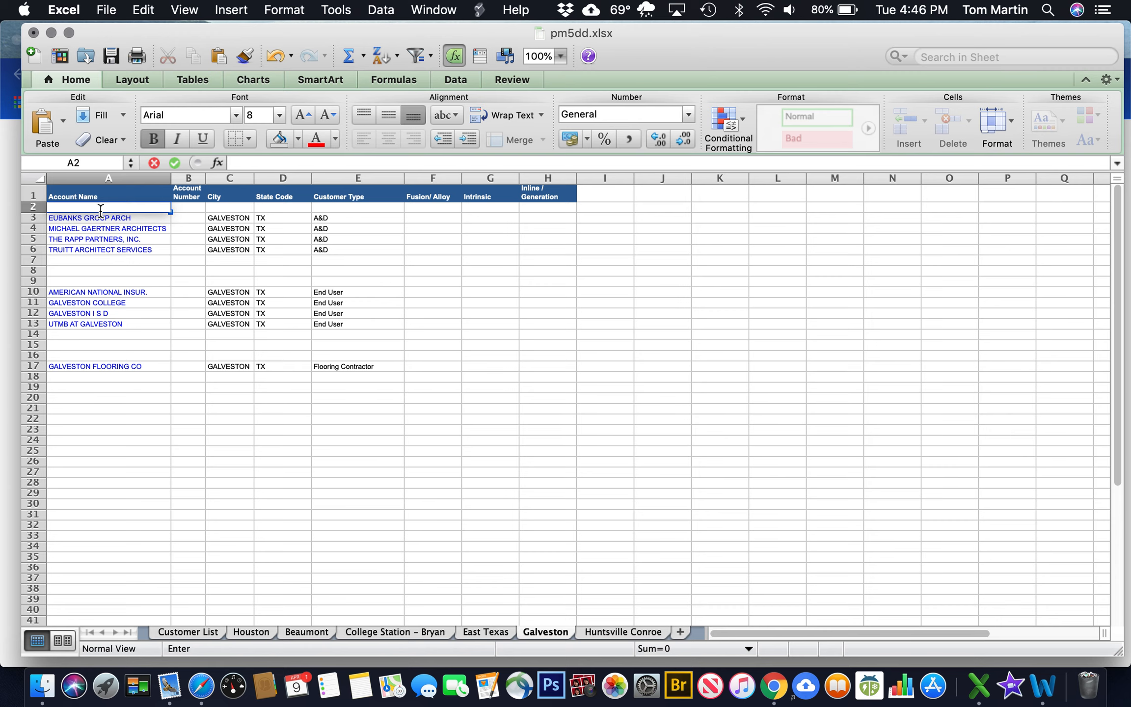
left_click(302, 632)
Copy the red A+D Firms heading from Beaumont into cell A2 of the Galveston sheet
left_click(100, 208)
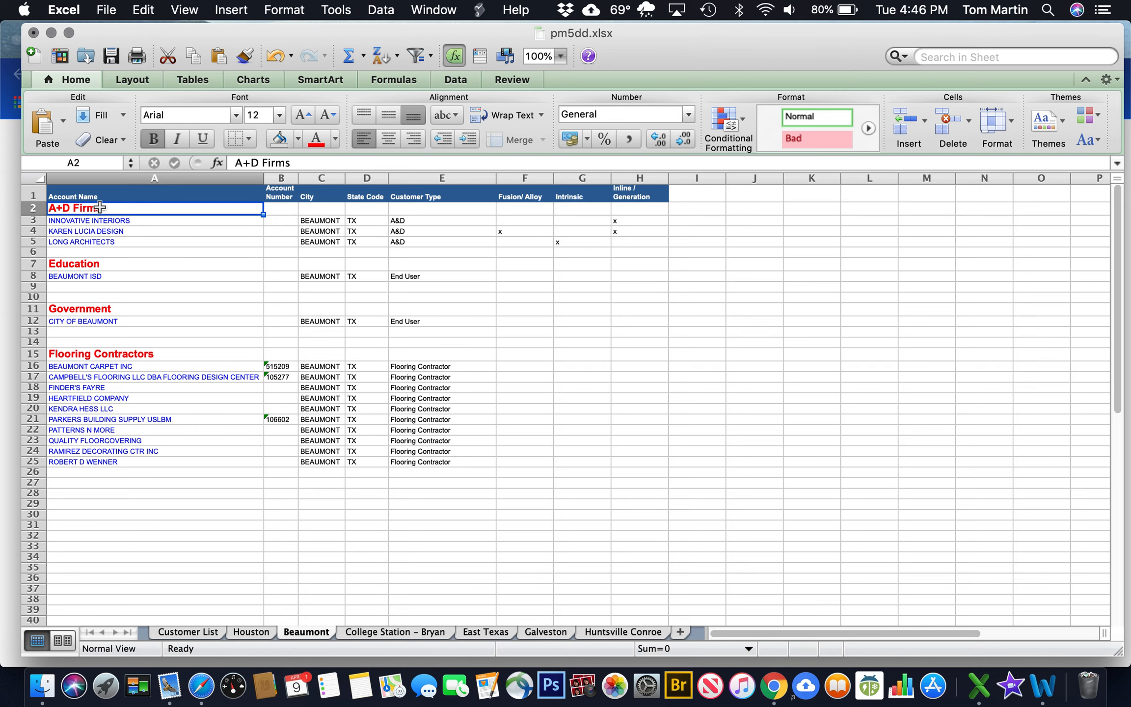
key("super+c")
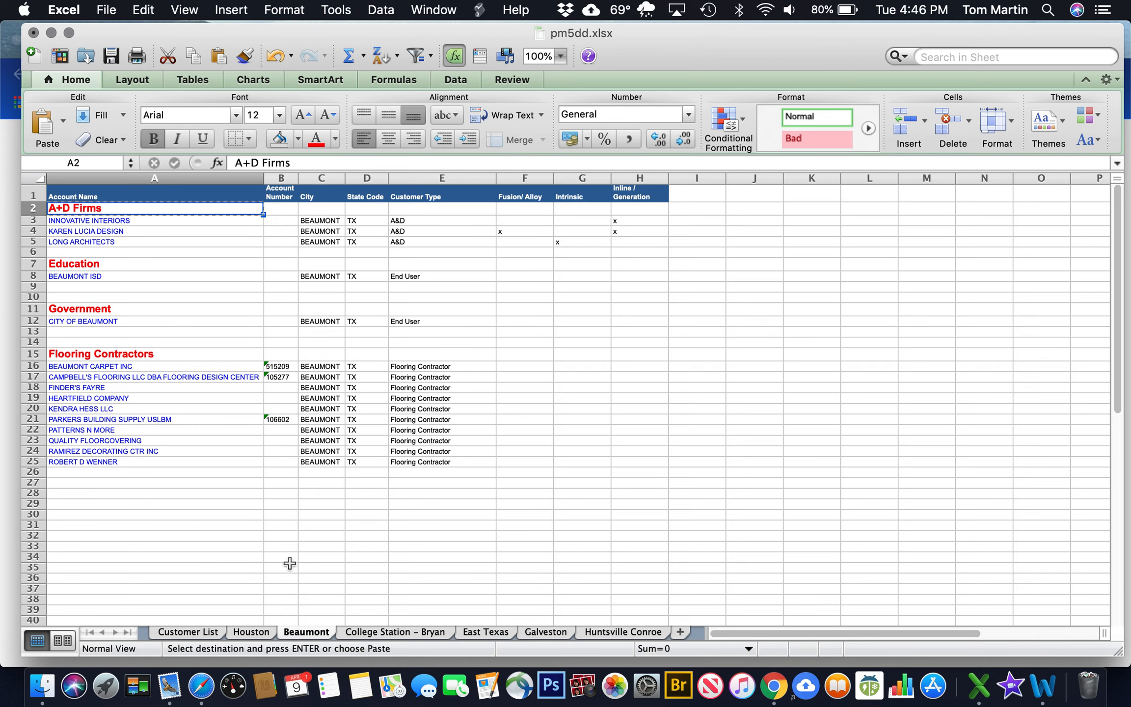
left_click(546, 632)
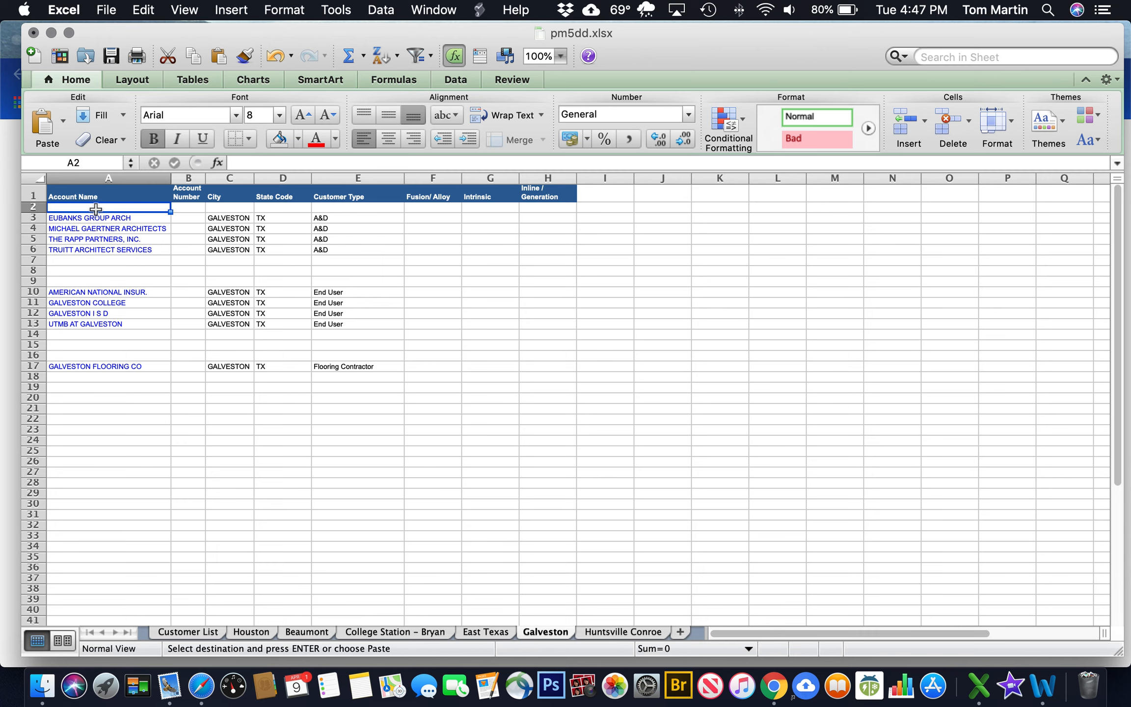
key("super+v")
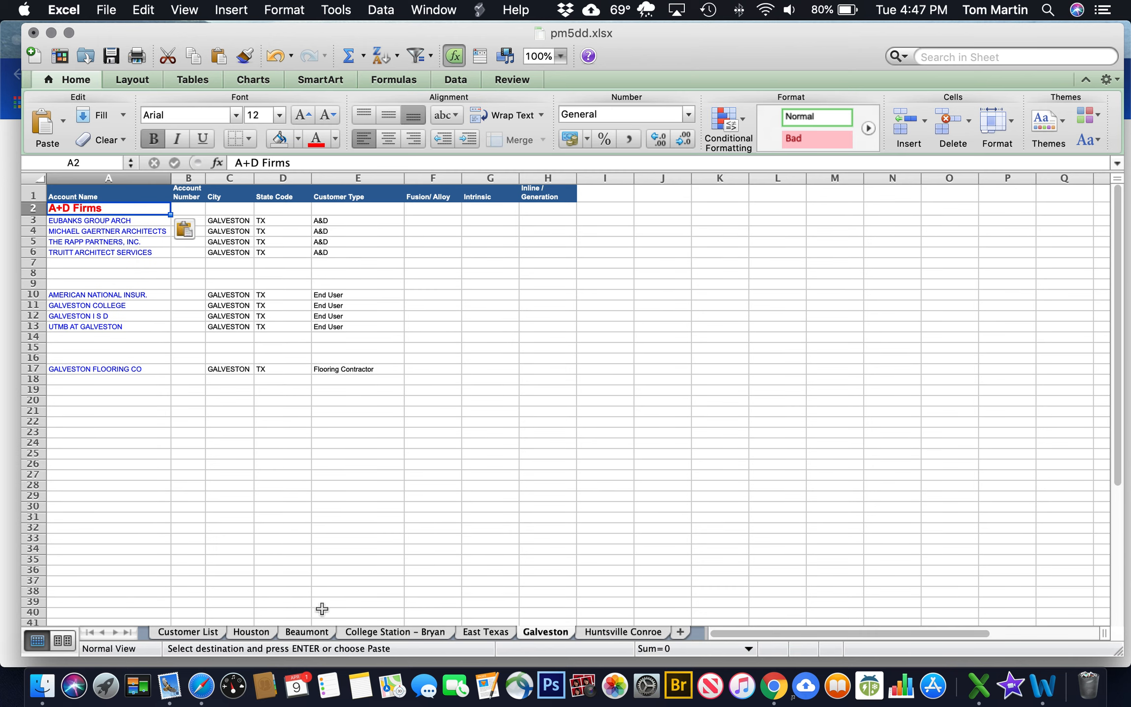
Copy Beaumont's Flooring Contractors heading into Galveston cell A16, above GALVESTON FLOORING CO
left_click(295, 632)
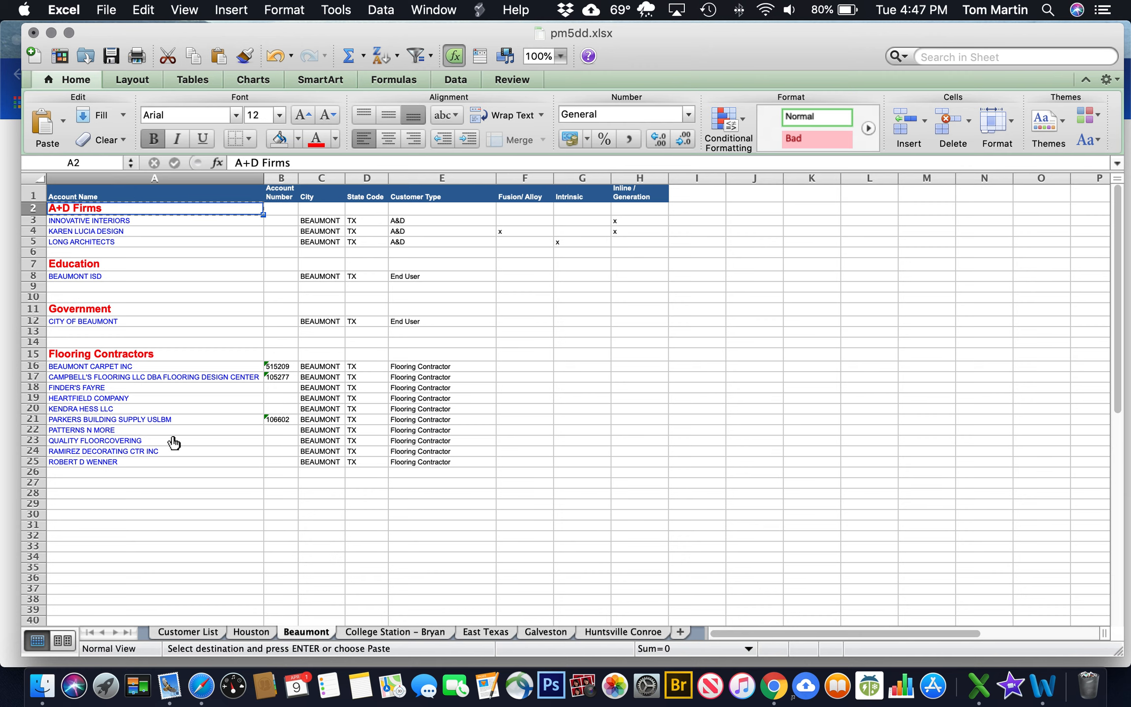
left_click(98, 352)
key("super+c")
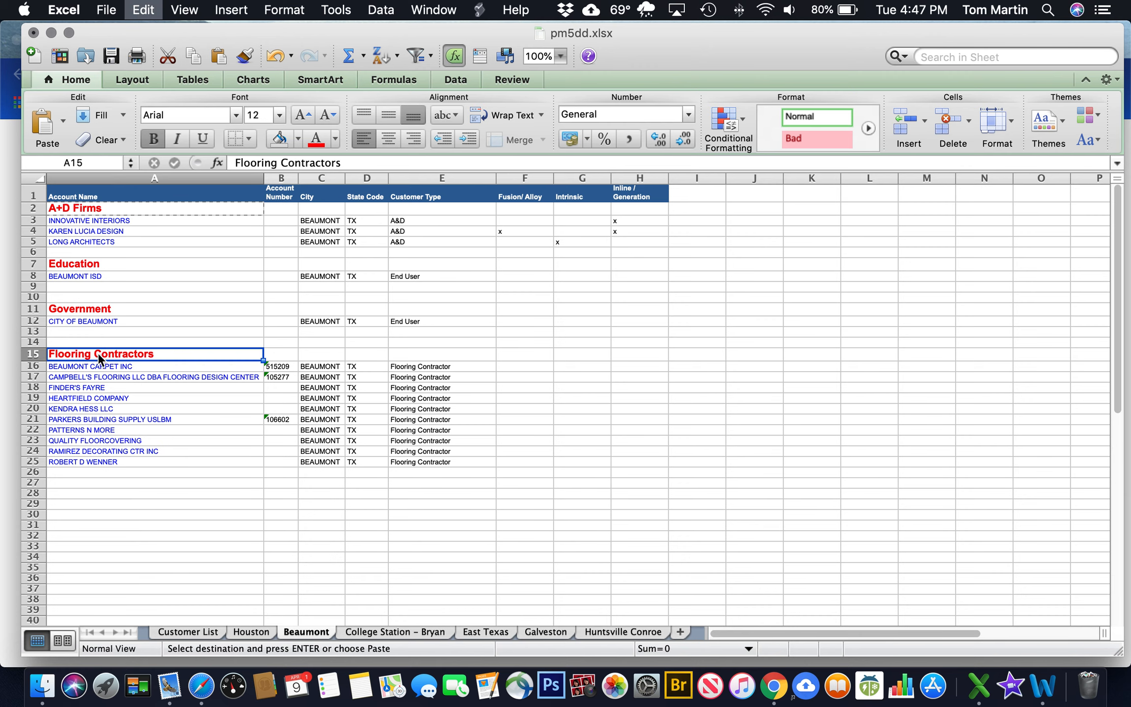
left_click(535, 630)
left_click(74, 360)
key("super+v")
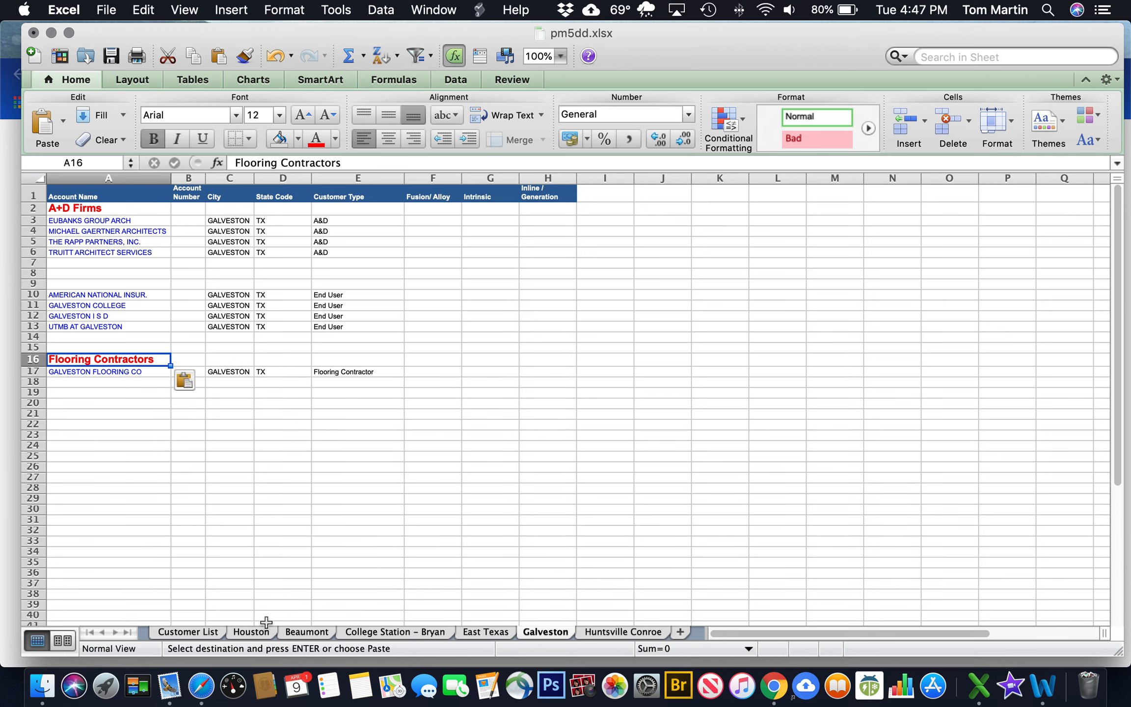
scroll(223, 550, "down", 5)
scroll(285, 558, "up", 5)
left_click(36, 305)
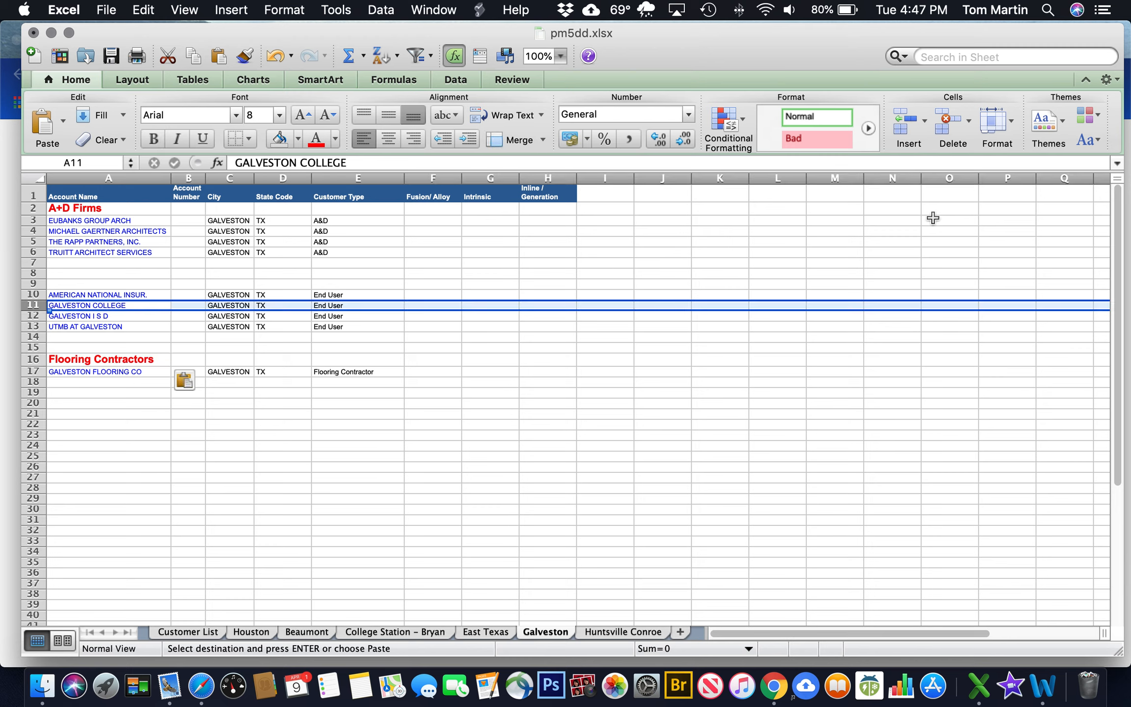
Insert blank rows above GALVESTON COLLEGE and above UTMB AT GALVESTON
left_click(906, 112)
left_click(905, 112)
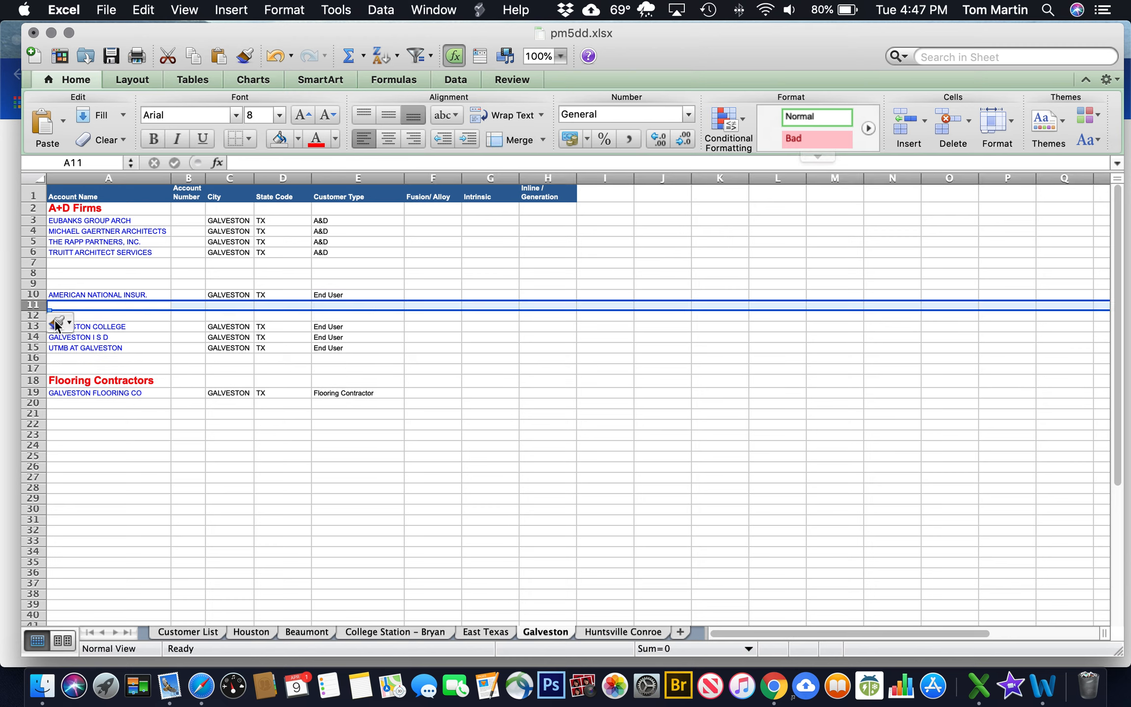
left_click(33, 337)
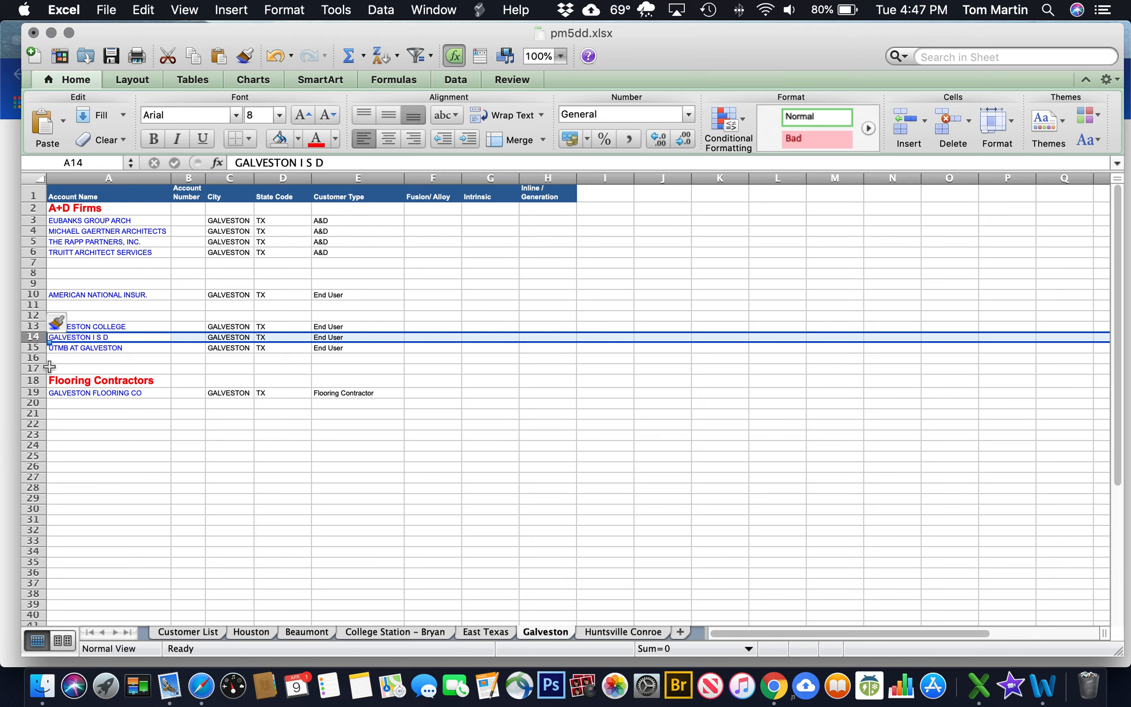
left_click(33, 348)
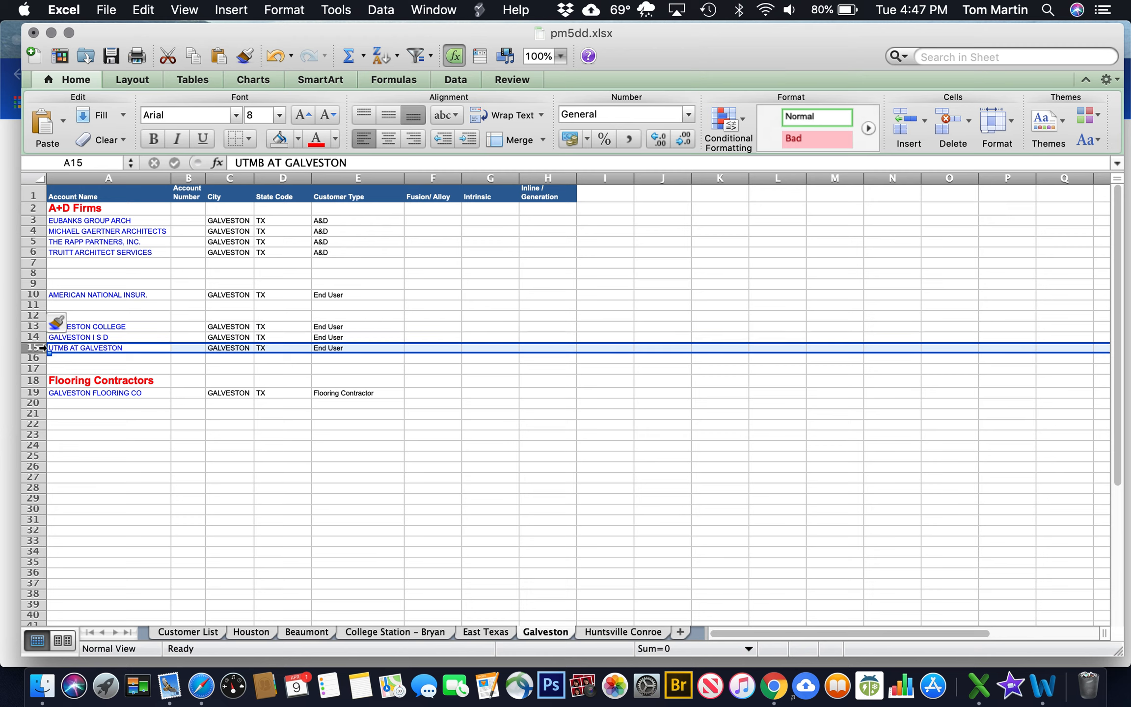
left_click(898, 122)
left_click(897, 123)
left_click(897, 123)
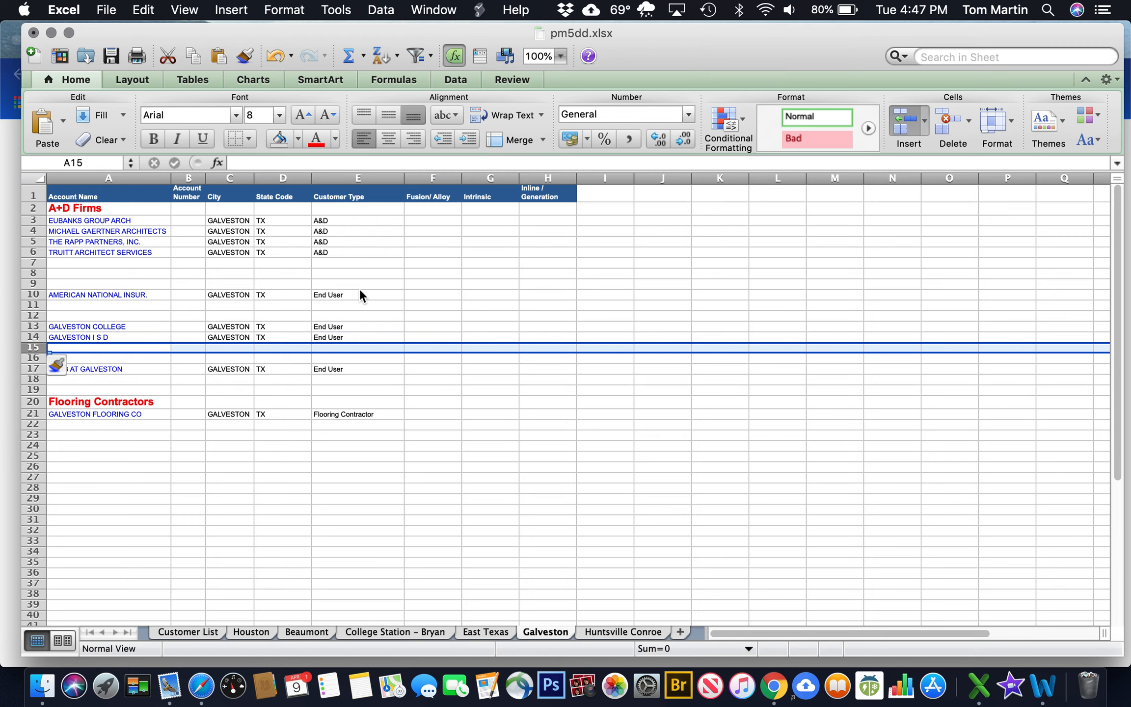
Enter a red, bold, 12-point Corporate heading in A9 above AMERICAN NATIONAL INSUR
left_click(73, 283)
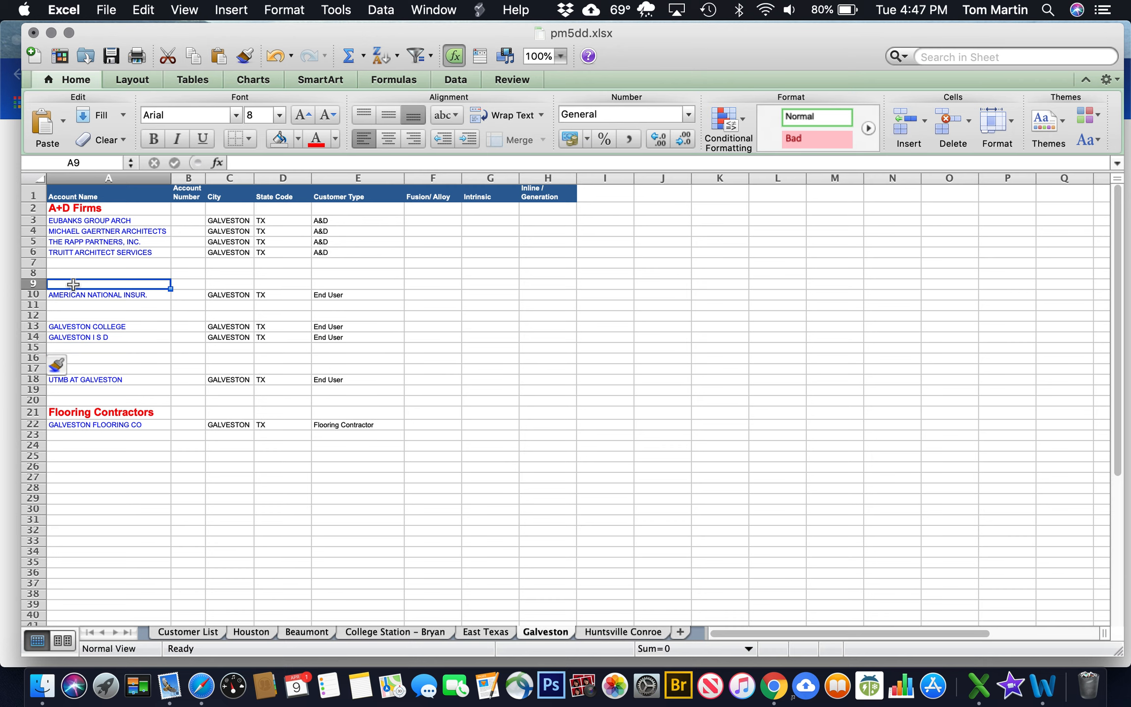
type("Corporate")
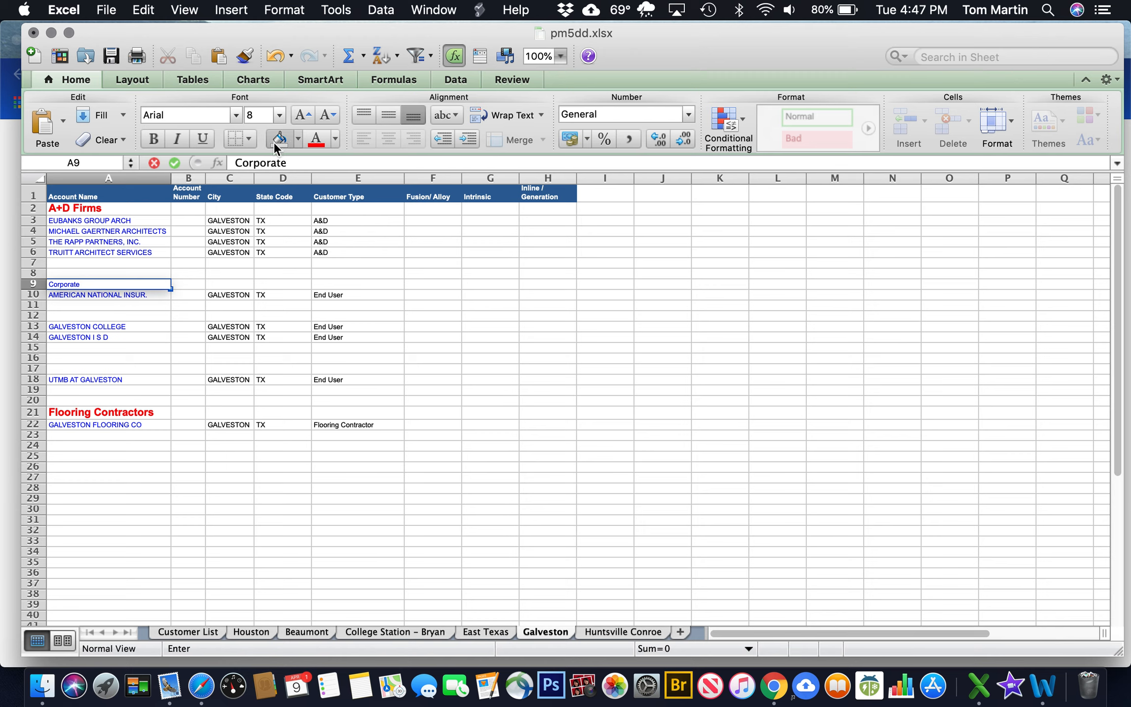
key("Return")
key("Up")
left_click(314, 142)
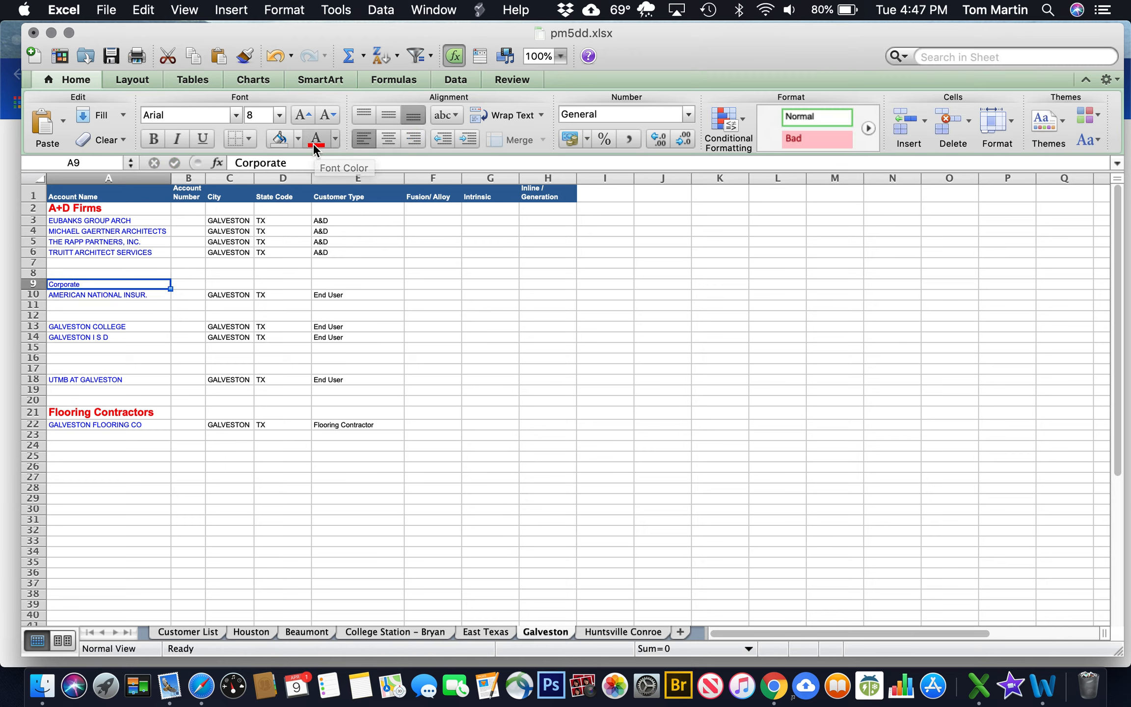
left_click(279, 115)
left_click(265, 205)
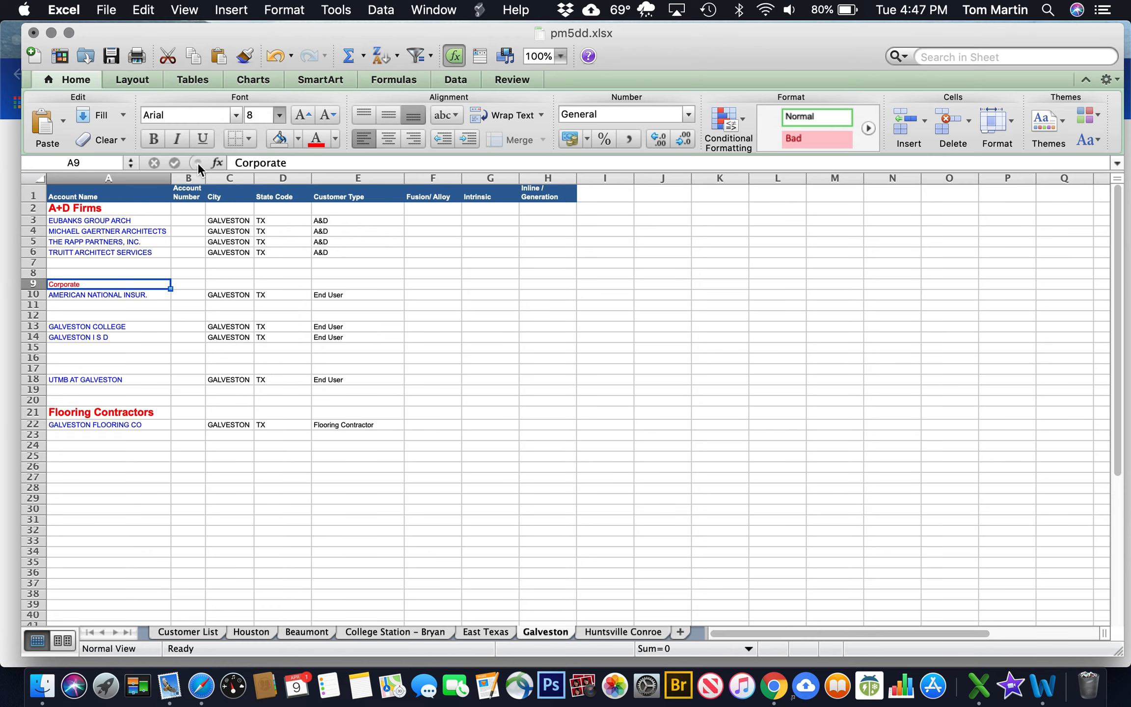
left_click(153, 139)
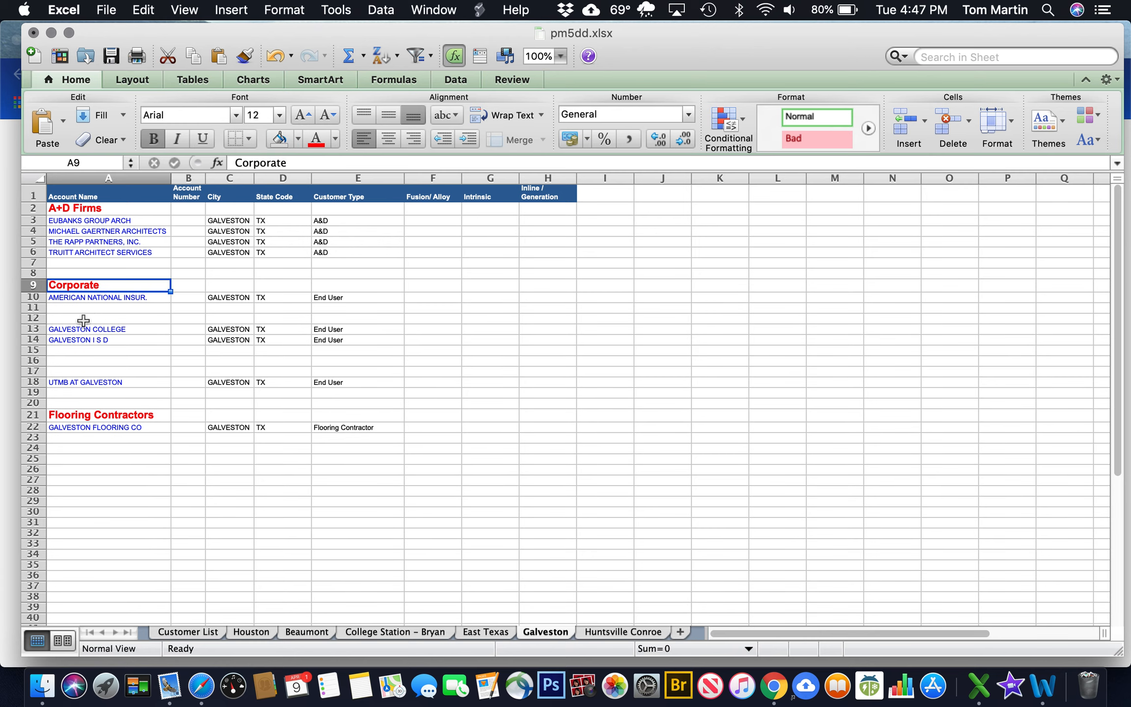
left_click(585, 372)
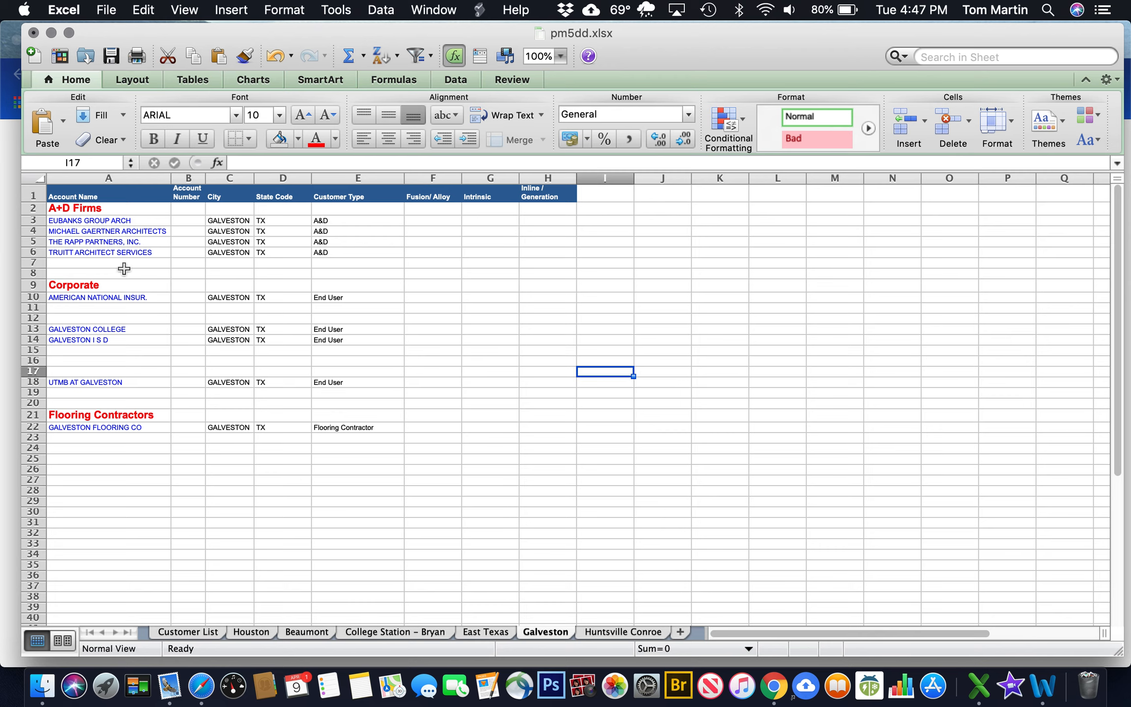
left_click(89, 286)
Paste the red heading into A12 and rename it Education above GALVESTON COLLEGE
key("super+c")
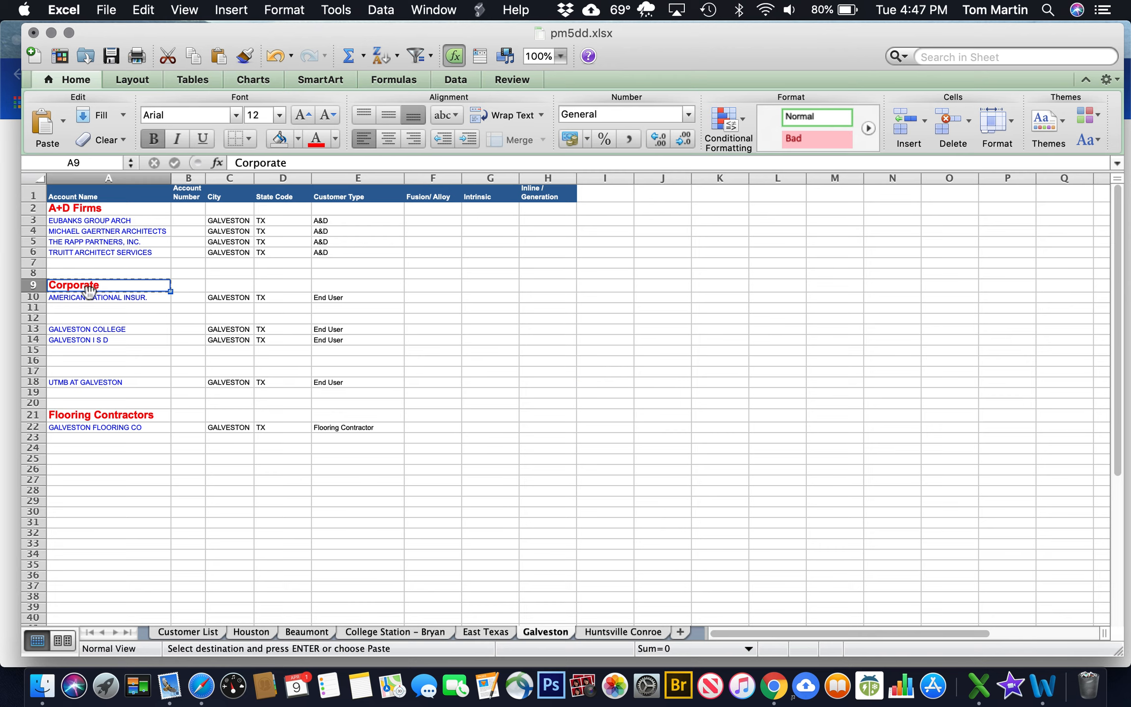
left_click(76, 319)
key("super+v")
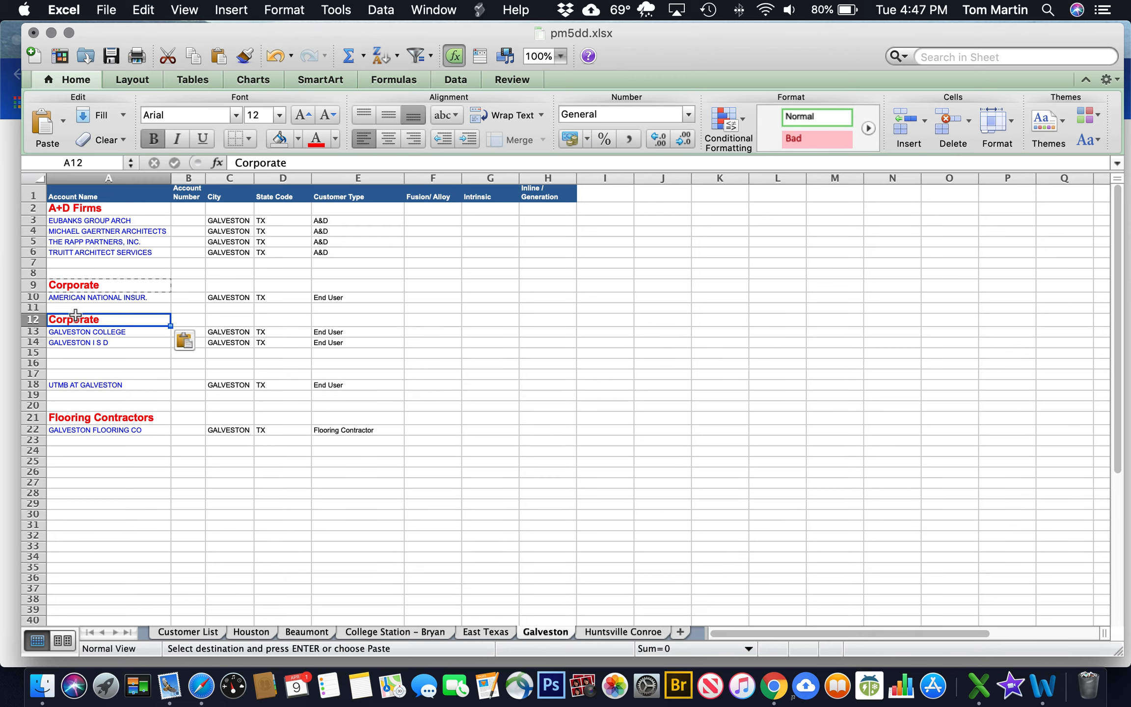
left_click_drag(305, 163, 223, 165)
type("Education")
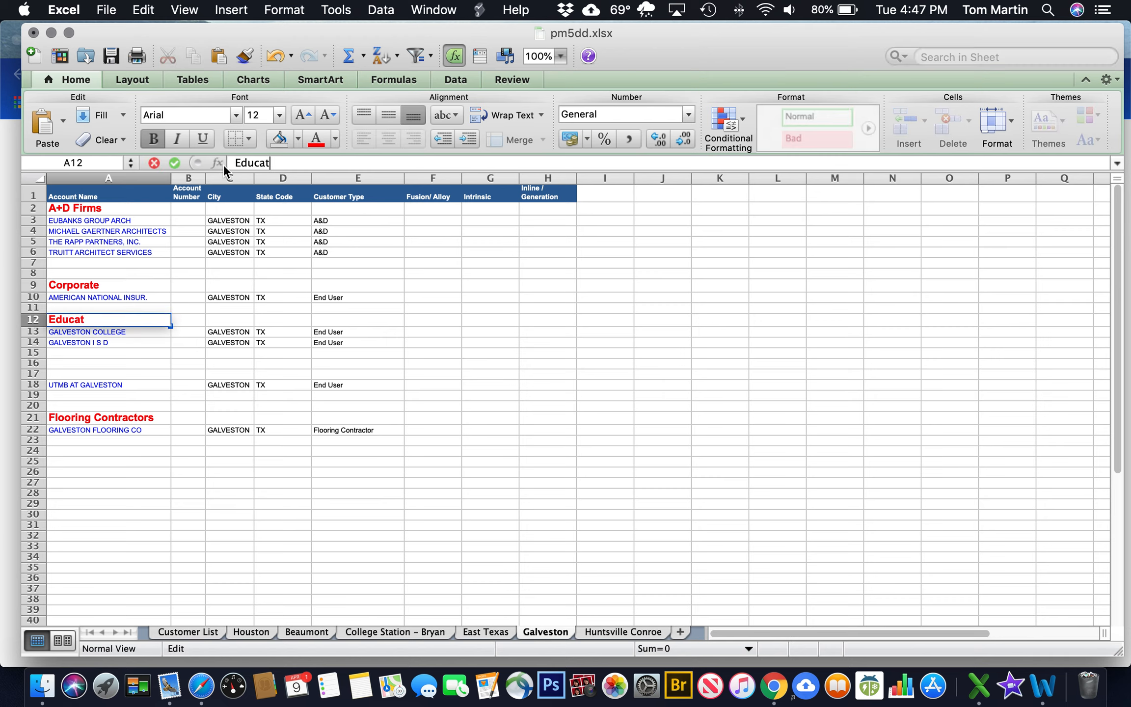
left_click(82, 371)
Paste the red heading into A17 and start retyping it as Healthcare
key("super+v")
left_click_drag(290, 164, 231, 163)
type("Hea")
type("ltch")
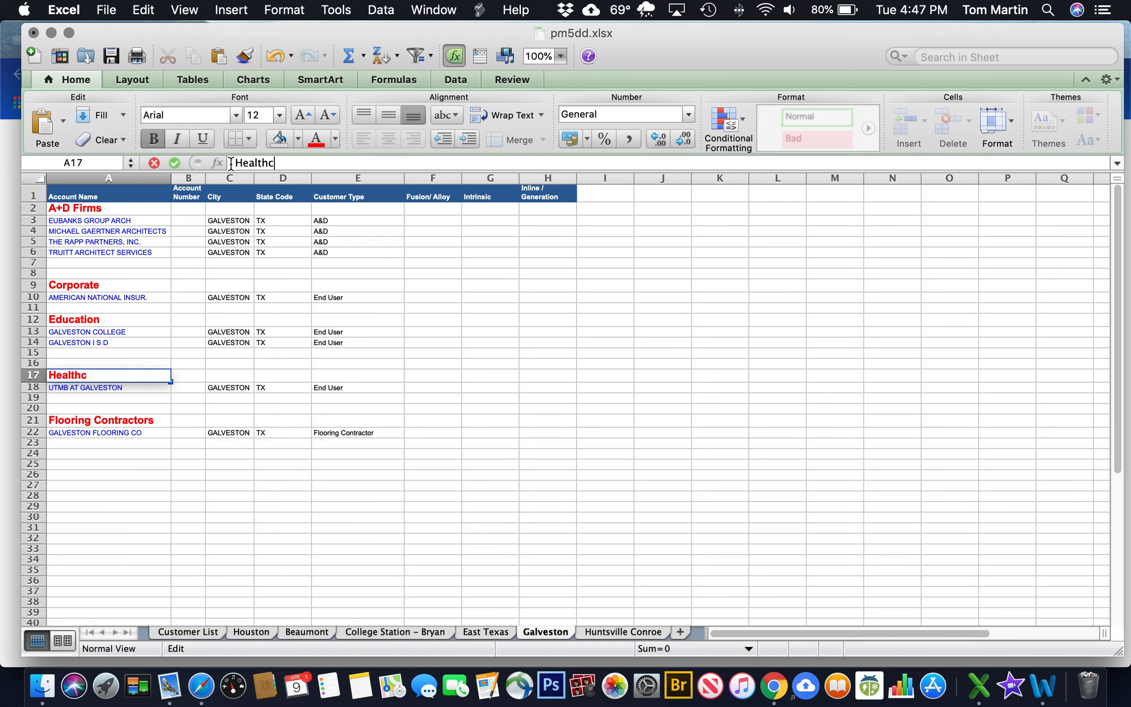
Commit the Healthcare heading in A17, then bring up the Help menu and a screen capture
left_click(461, 420)
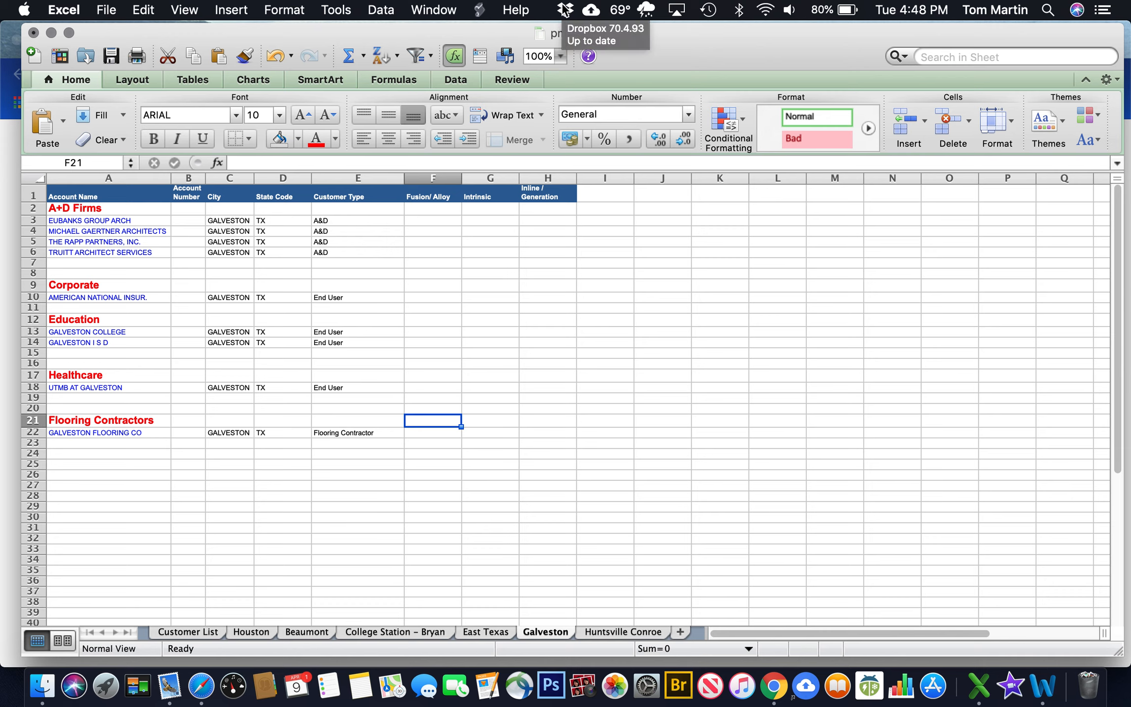
left_click(531, 9)
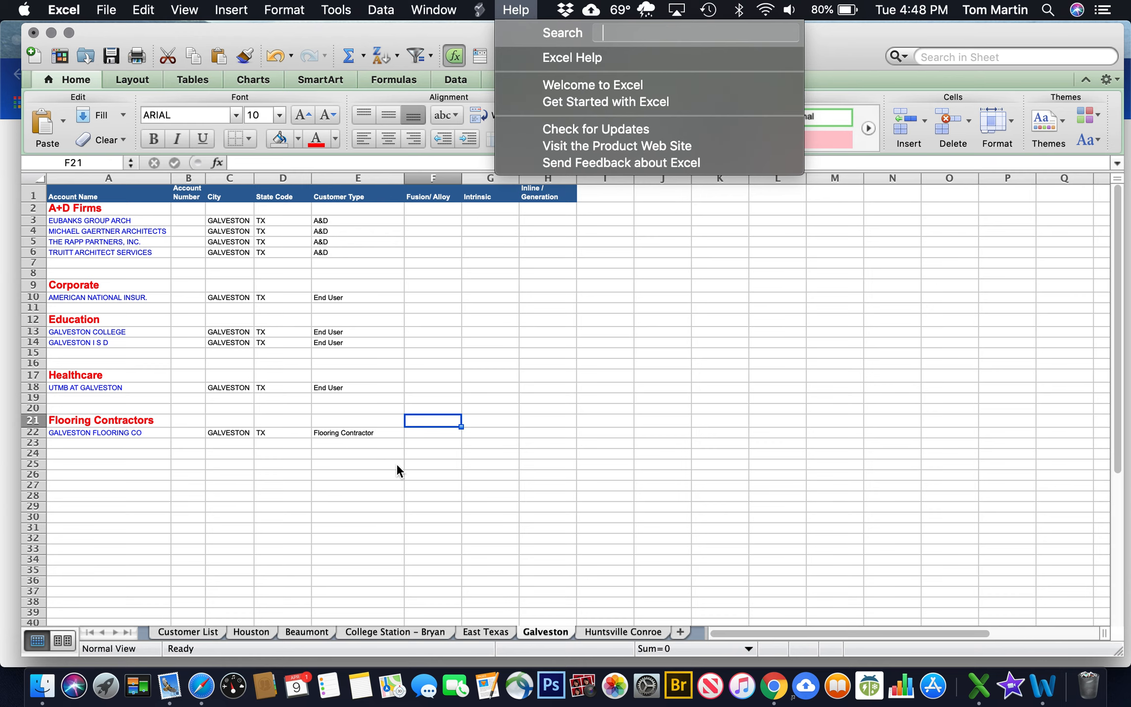
key("super+shift+5")
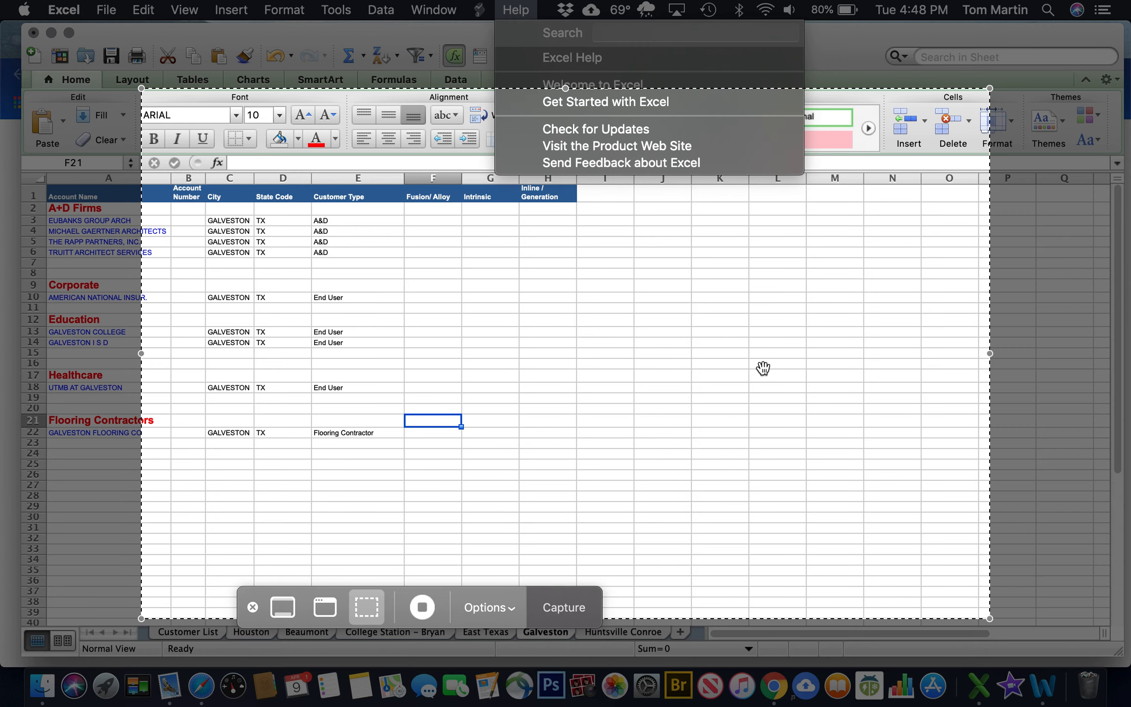